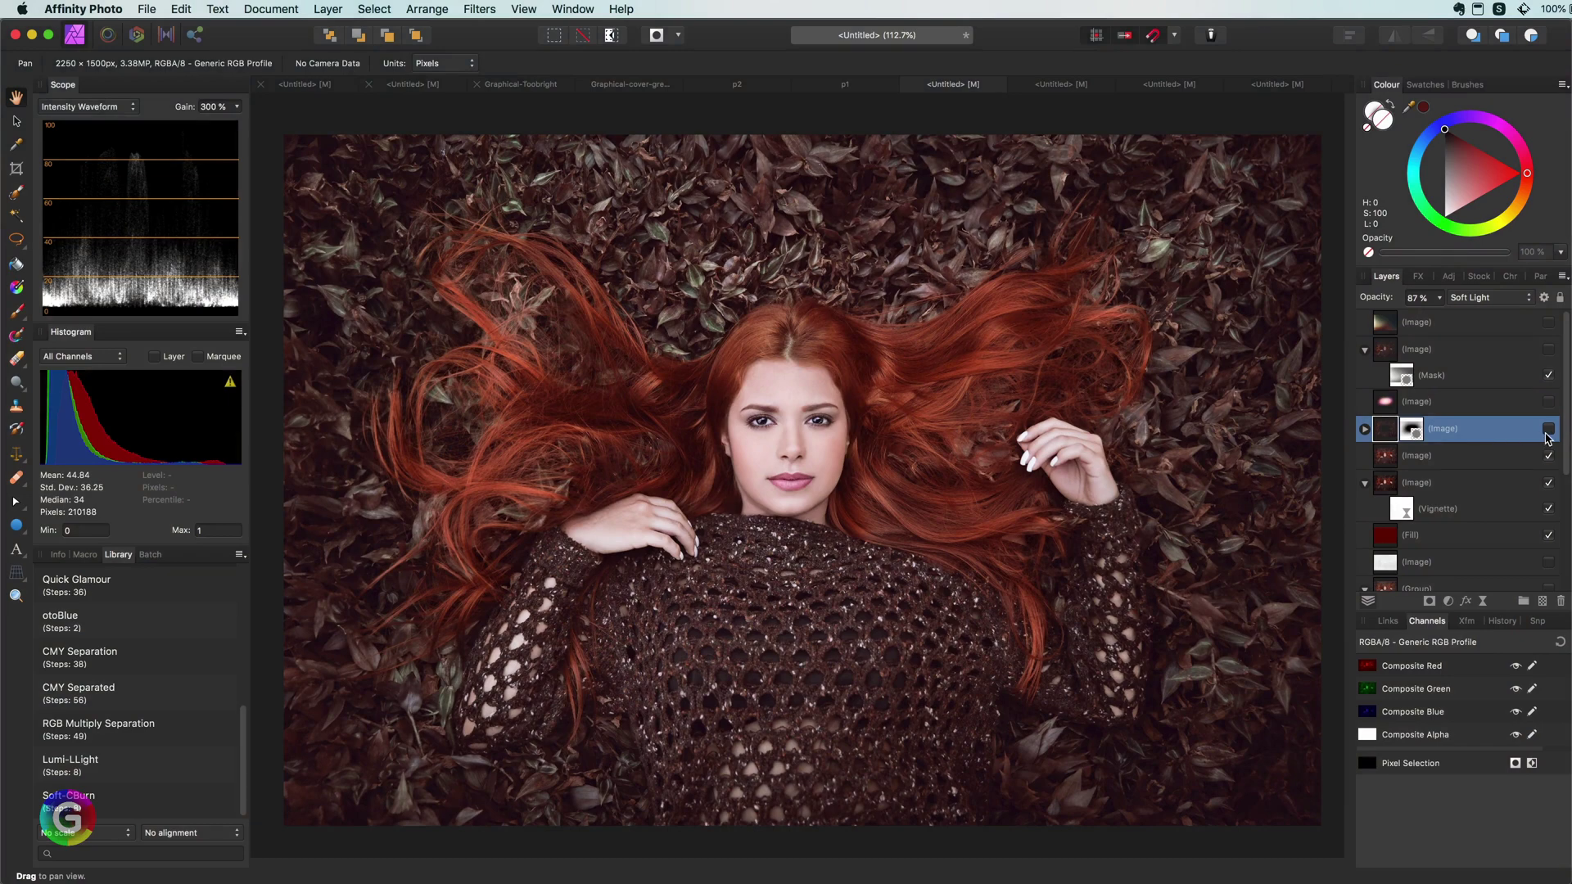
# - Toggle the toning, brightening and light-leak layers in the finished examples to compare before and after
pyautogui.click(1548, 429)
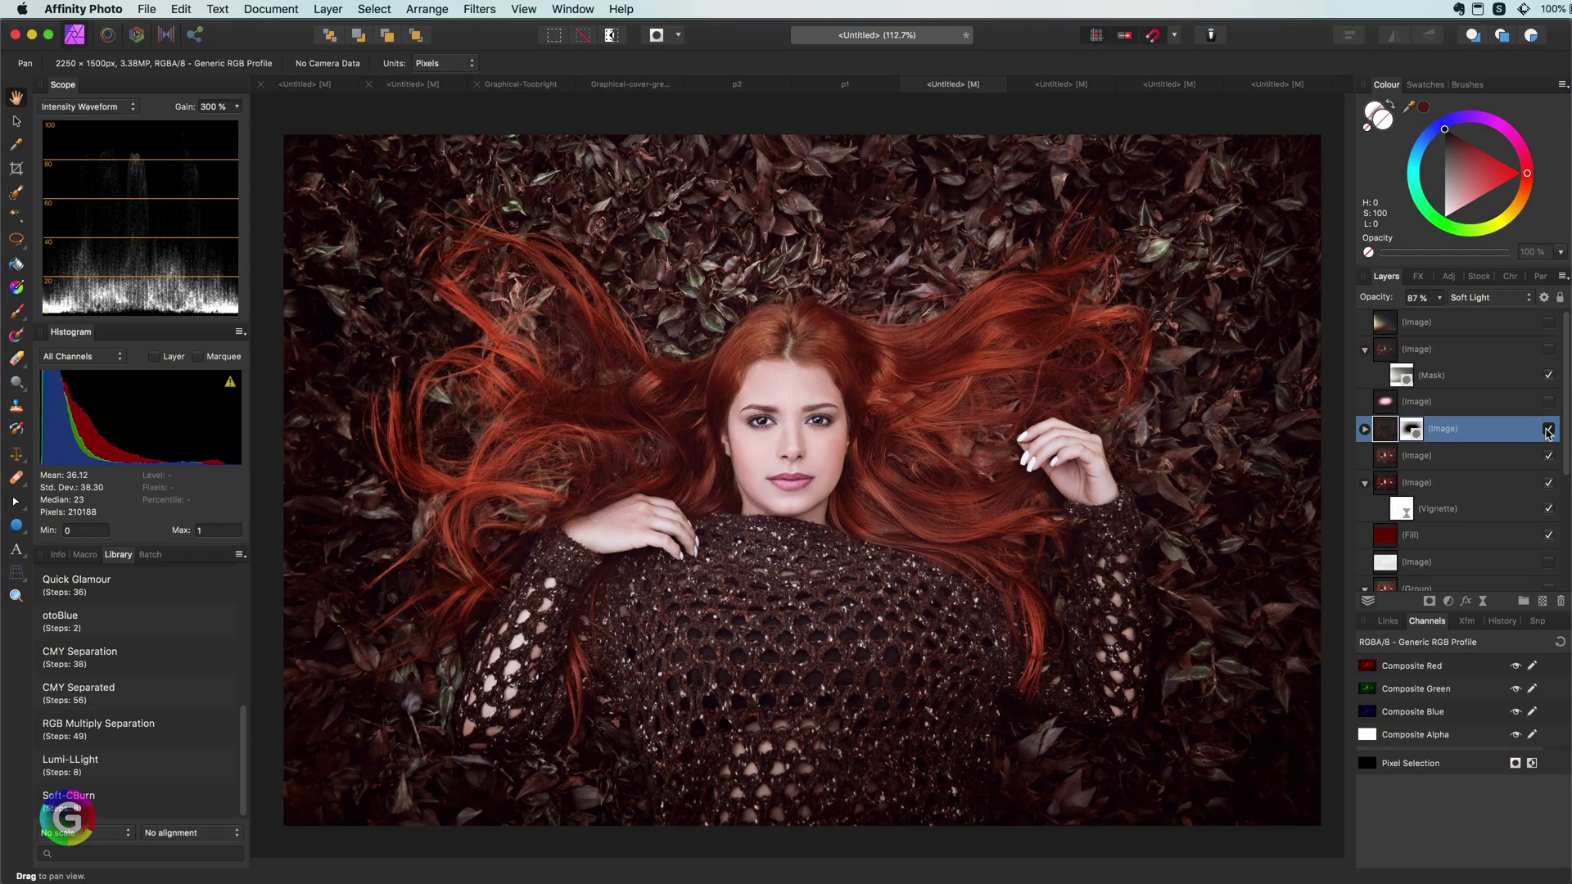
pyautogui.click(1548, 429)
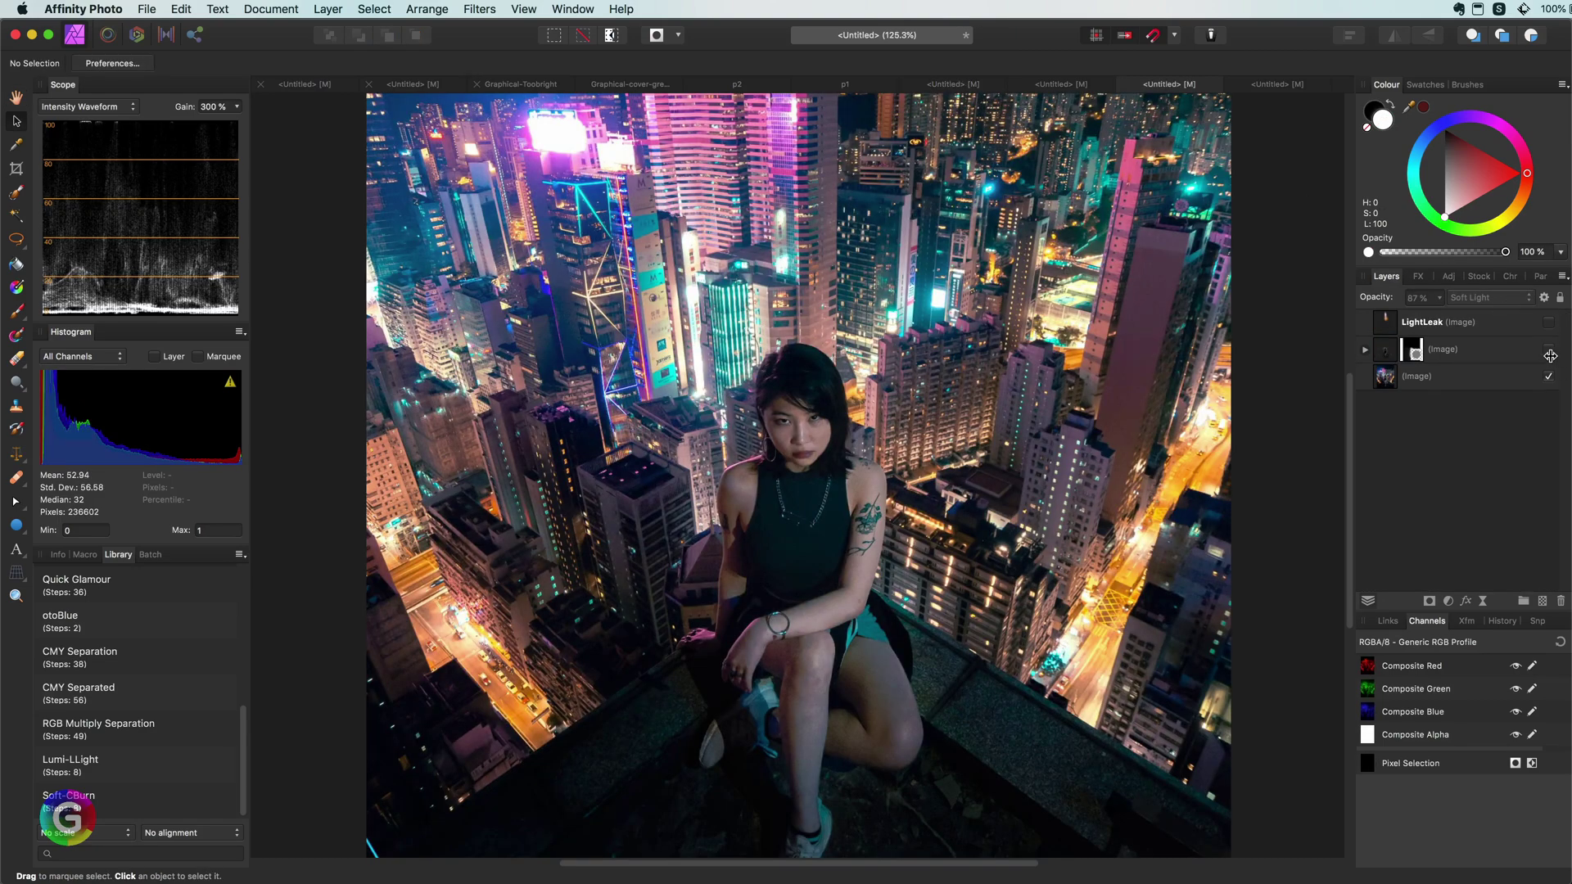
pyautogui.click(1548, 349)
pyautogui.click(1548, 350)
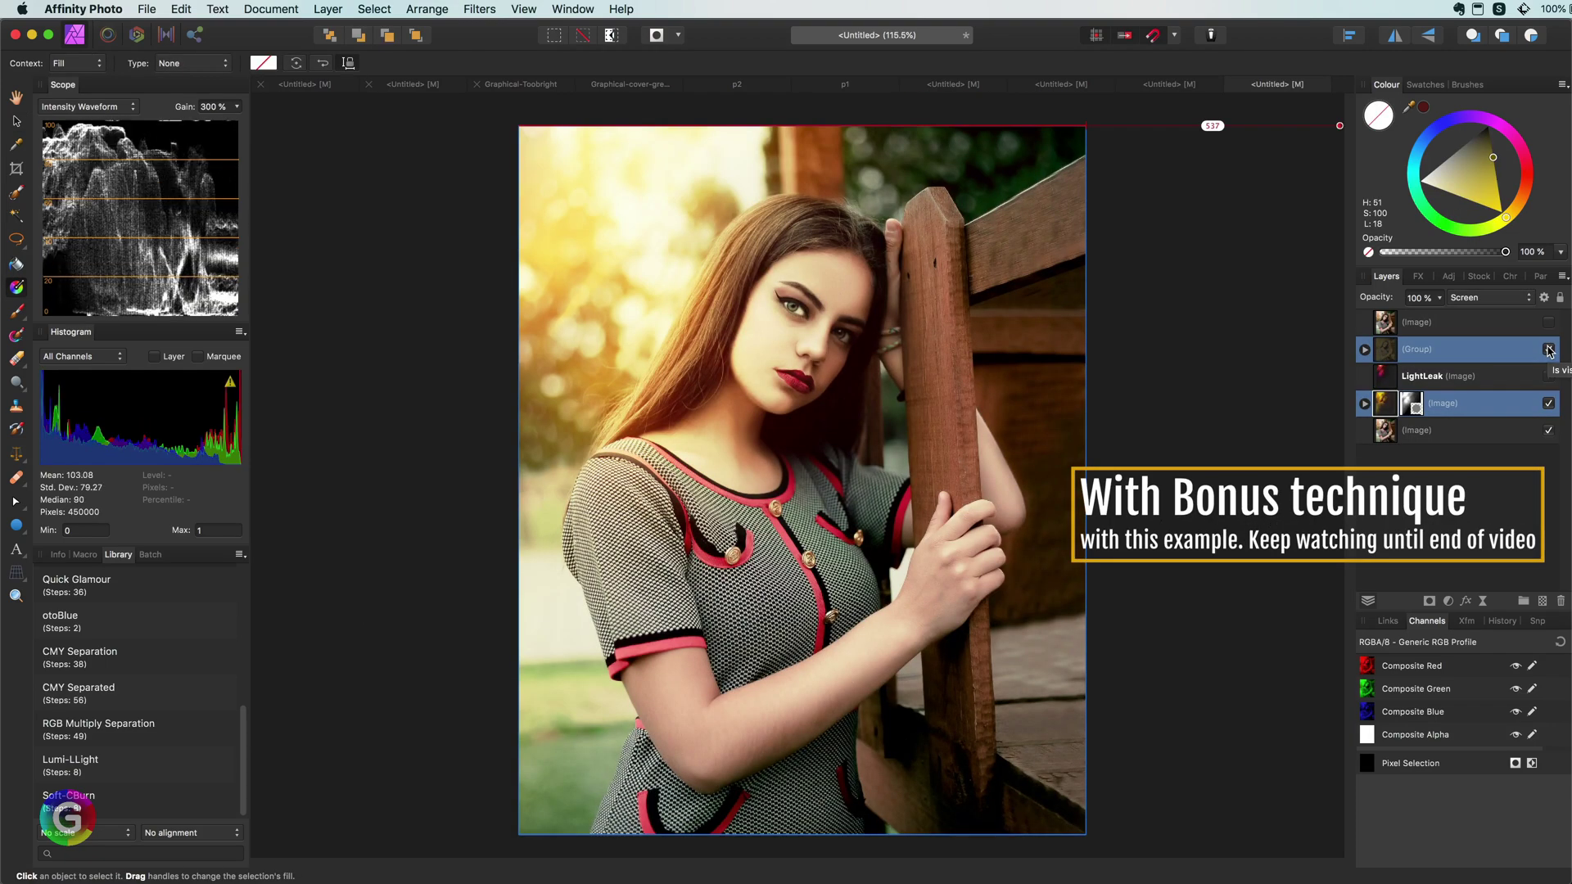
pyautogui.click(1548, 349)
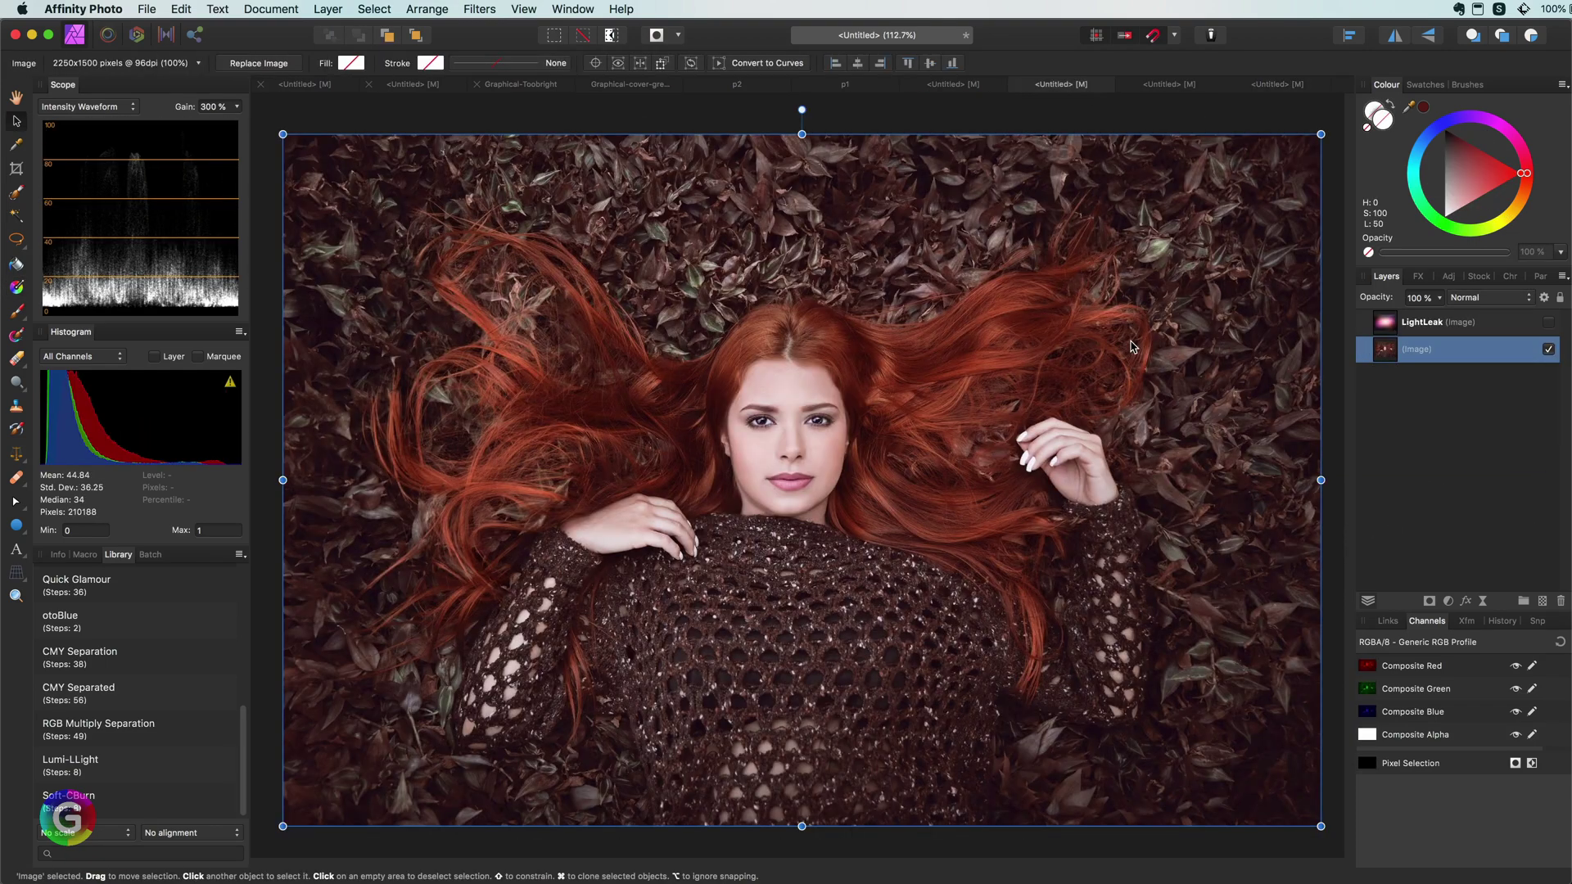
# - Turn on the LightLeak layer and blend it in Screen mode over the leaves portrait
pyautogui.click(16, 96)
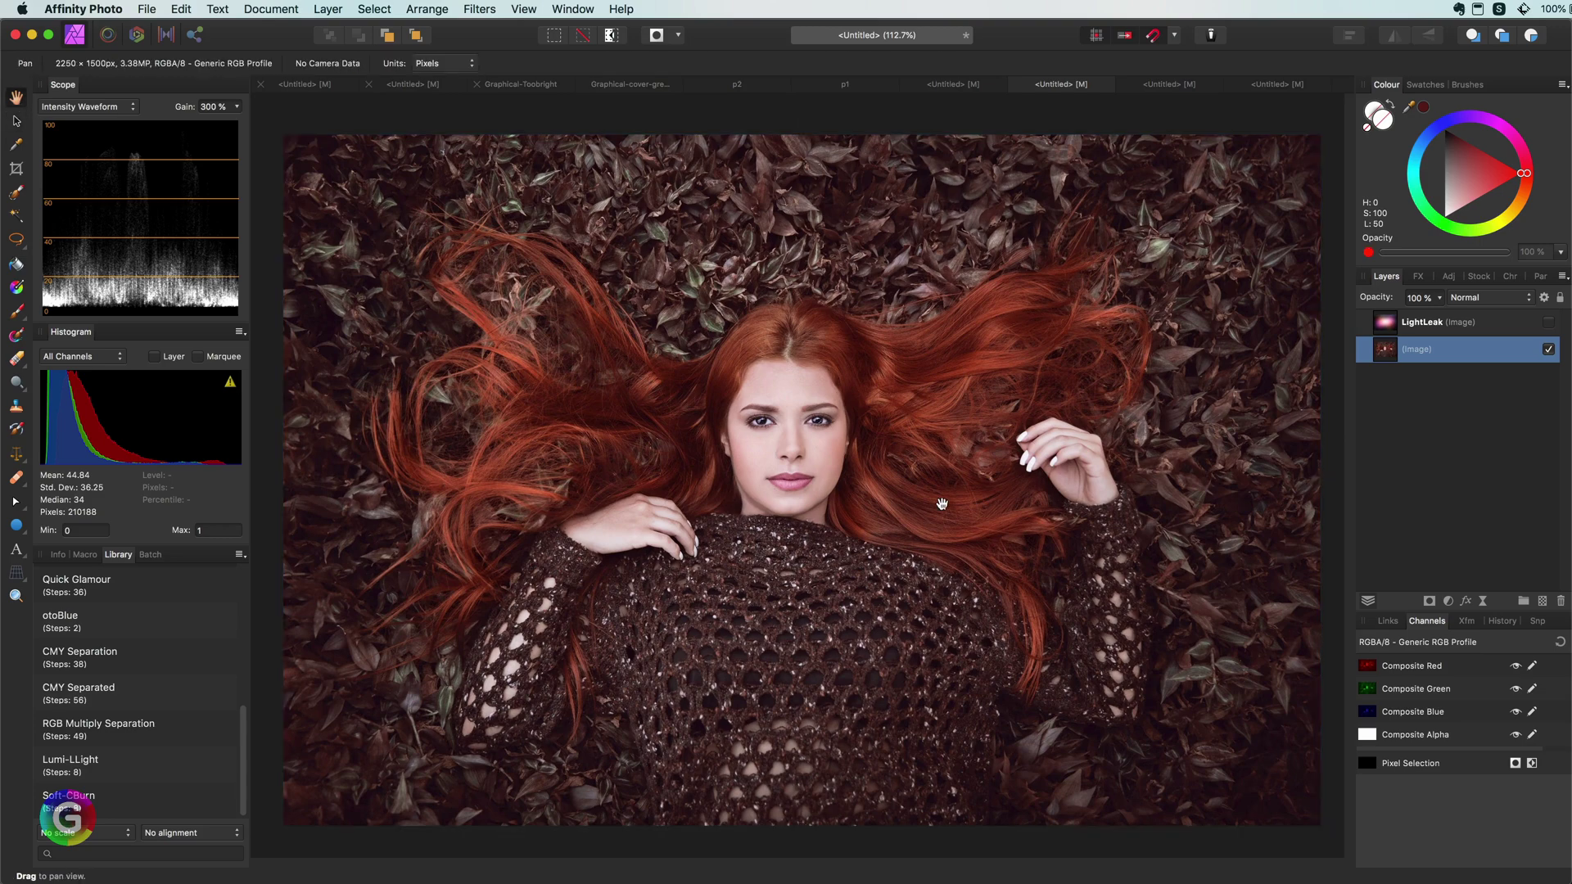
pyautogui.click(1549, 324)
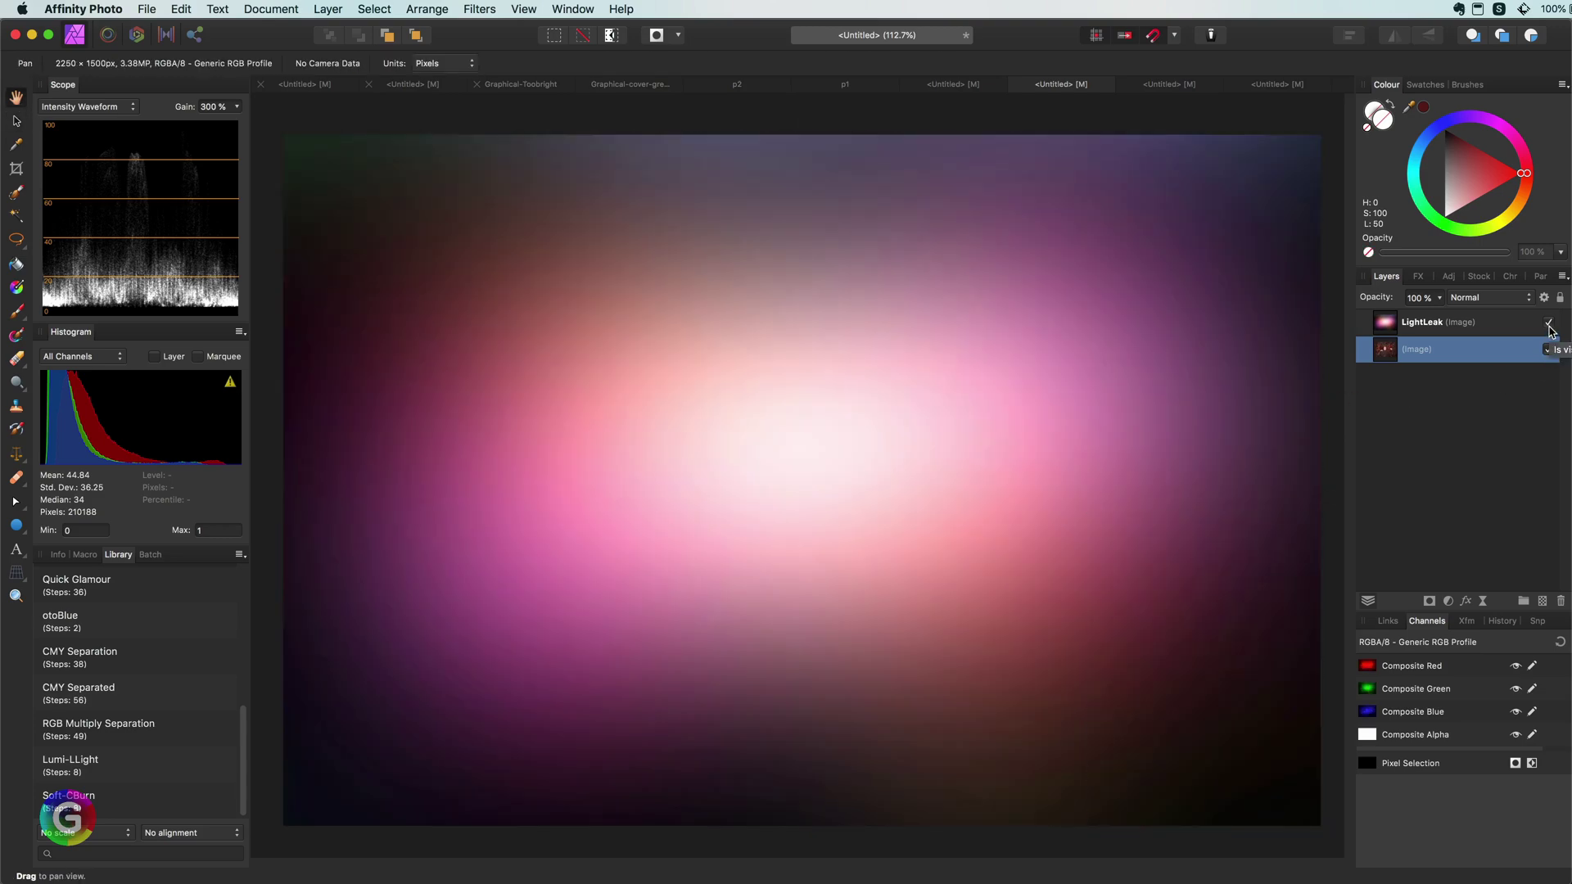
pyautogui.click(1460, 327)
pyautogui.click(1486, 297)
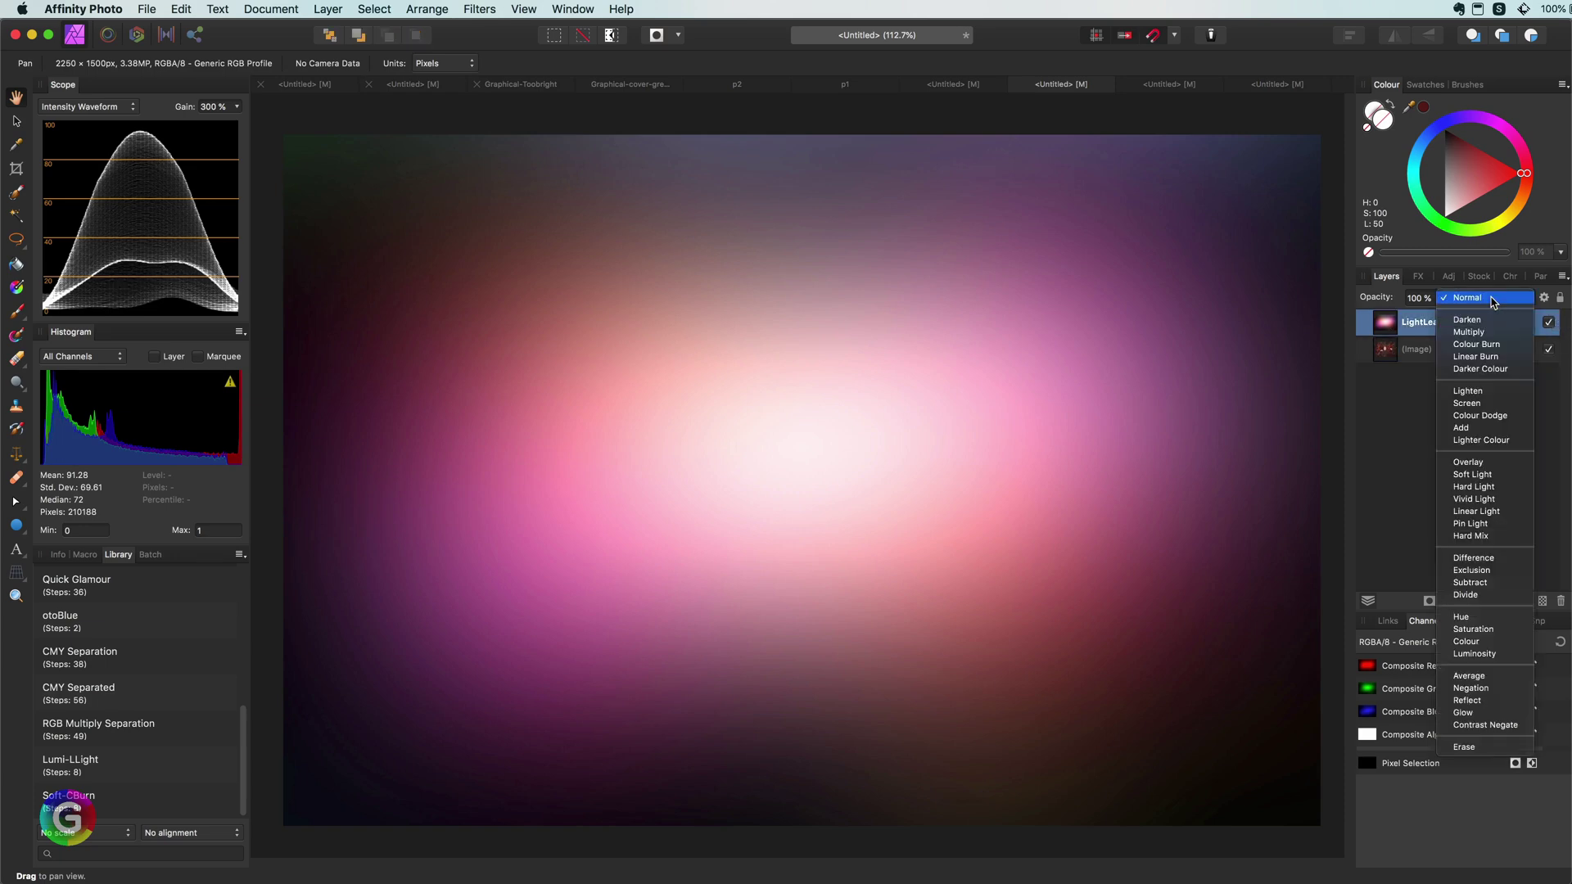
pyautogui.click(1477, 404)
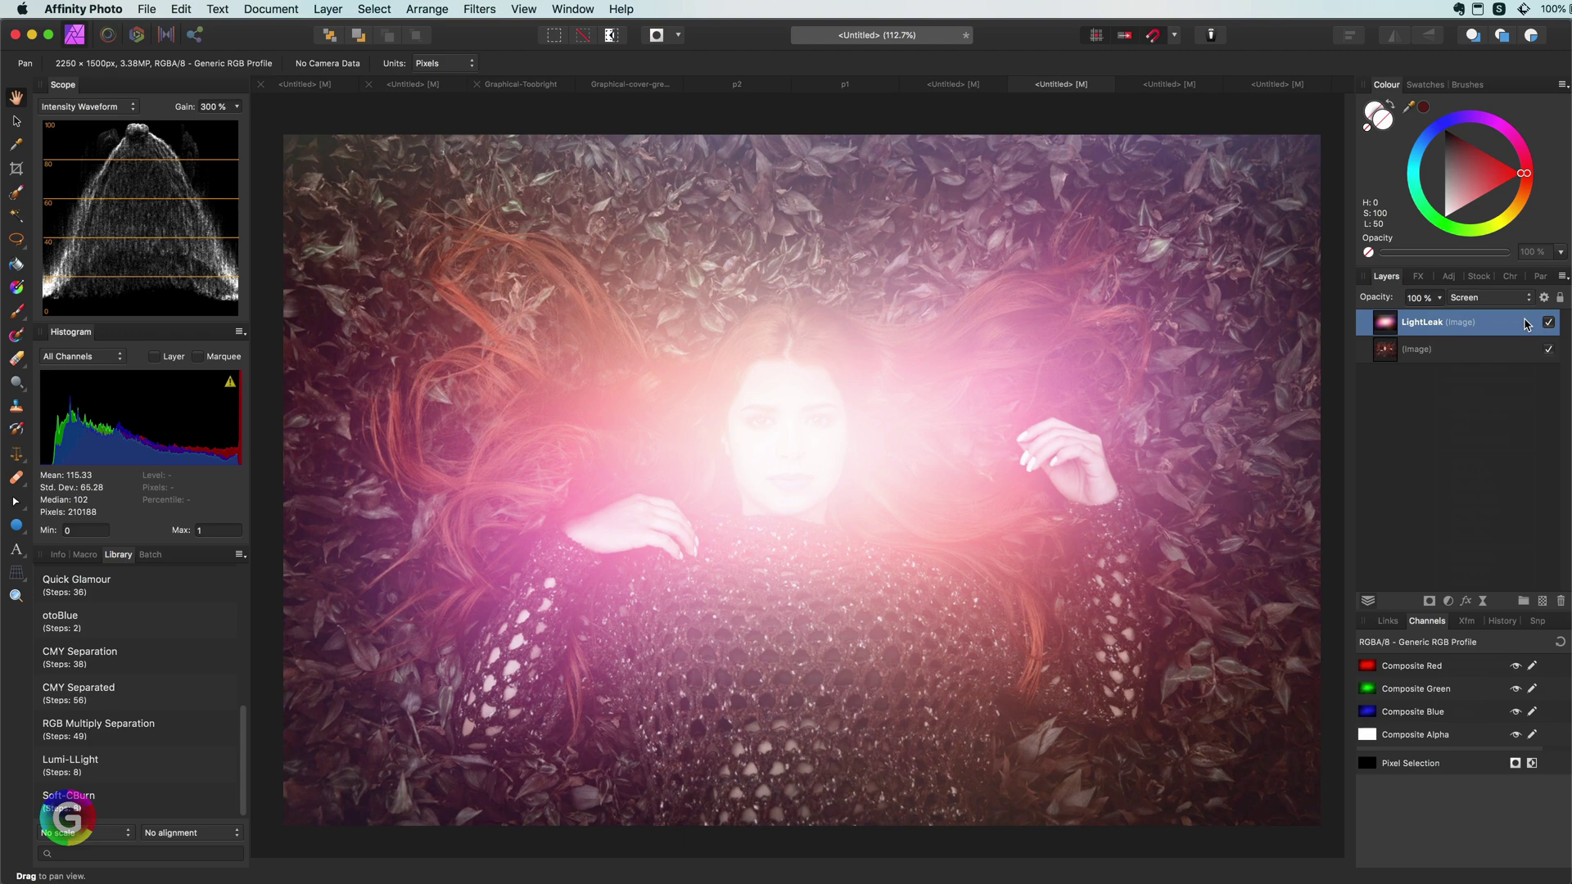
# - Reshape LightLeak's Source Layer Ranges curve so output reaches 100% at 47% input
pyautogui.click(1543, 299)
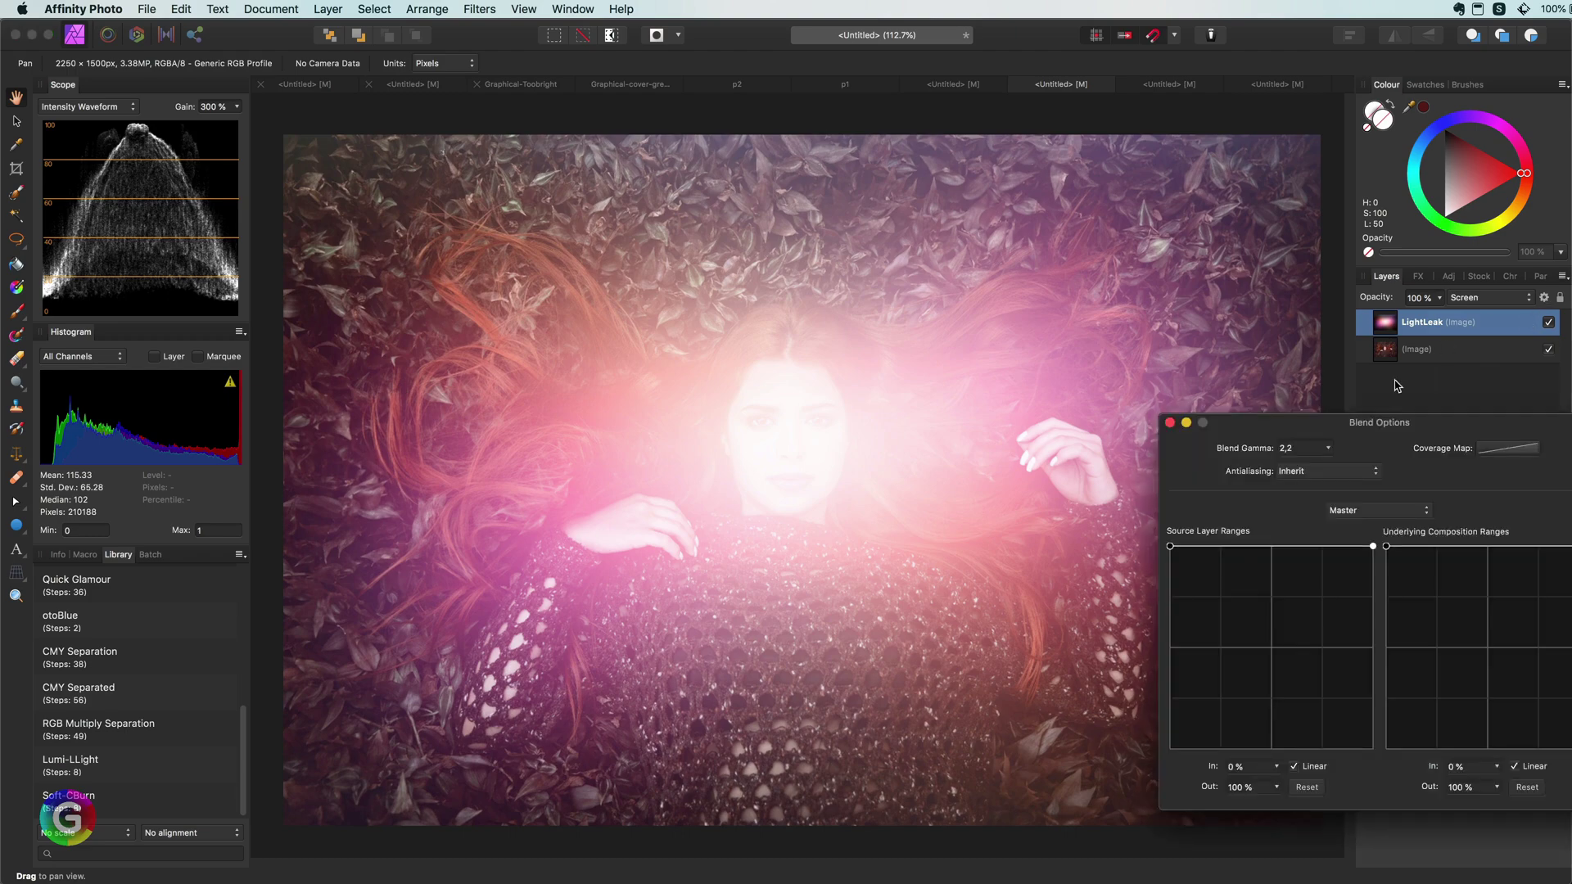
pyautogui.moveTo(1171, 547); pyautogui.dragTo(1171, 749)
pyautogui.moveTo(1373, 546); pyautogui.dragTo(1251, 542)
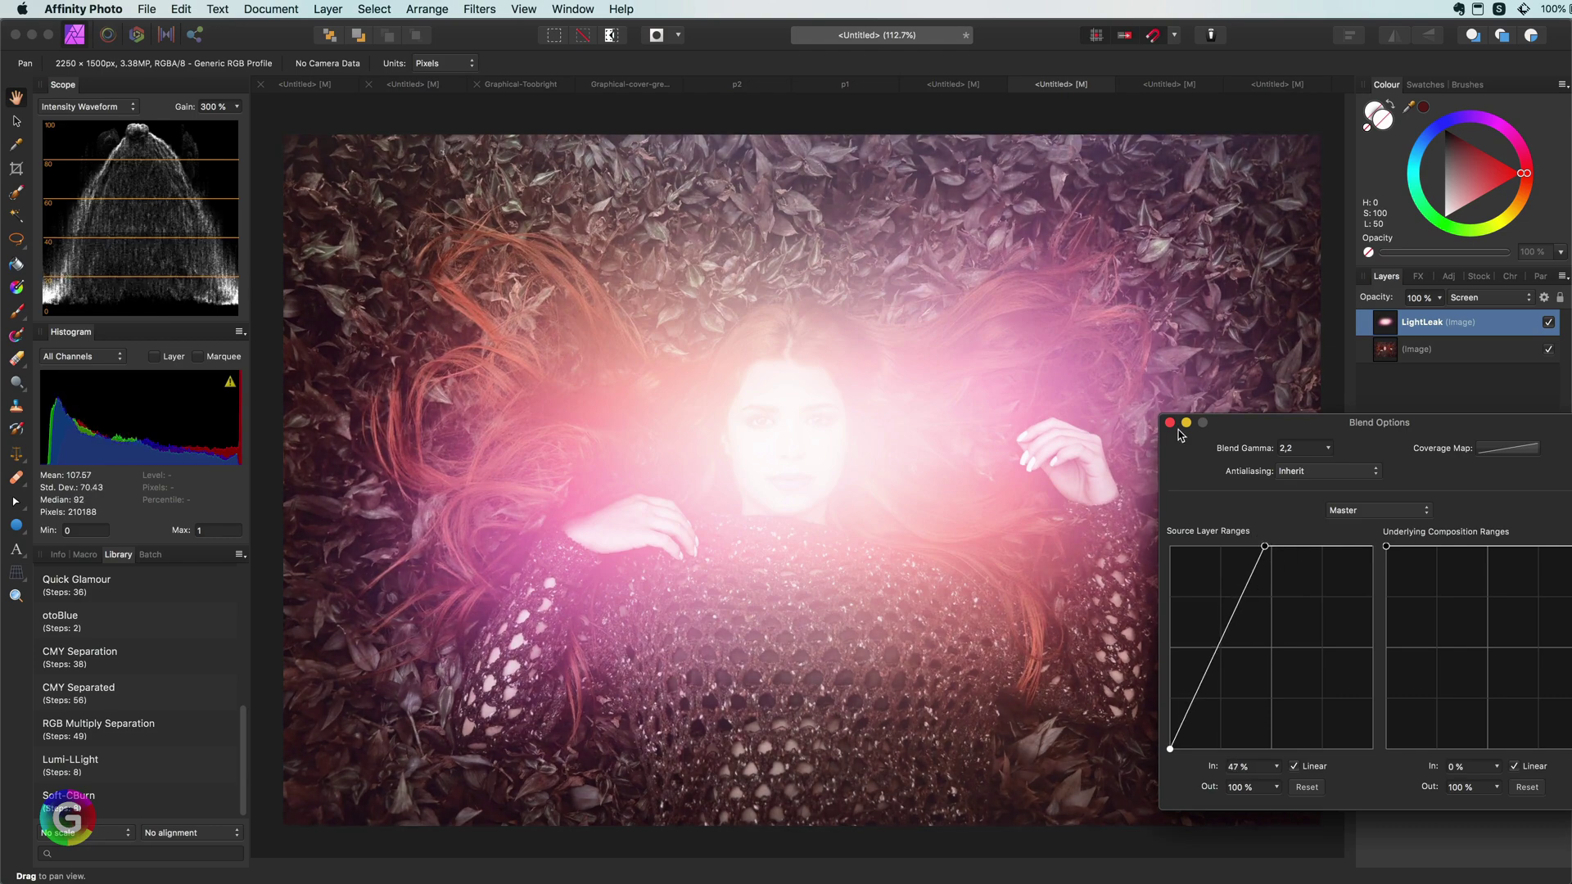
pyautogui.click(1170, 422)
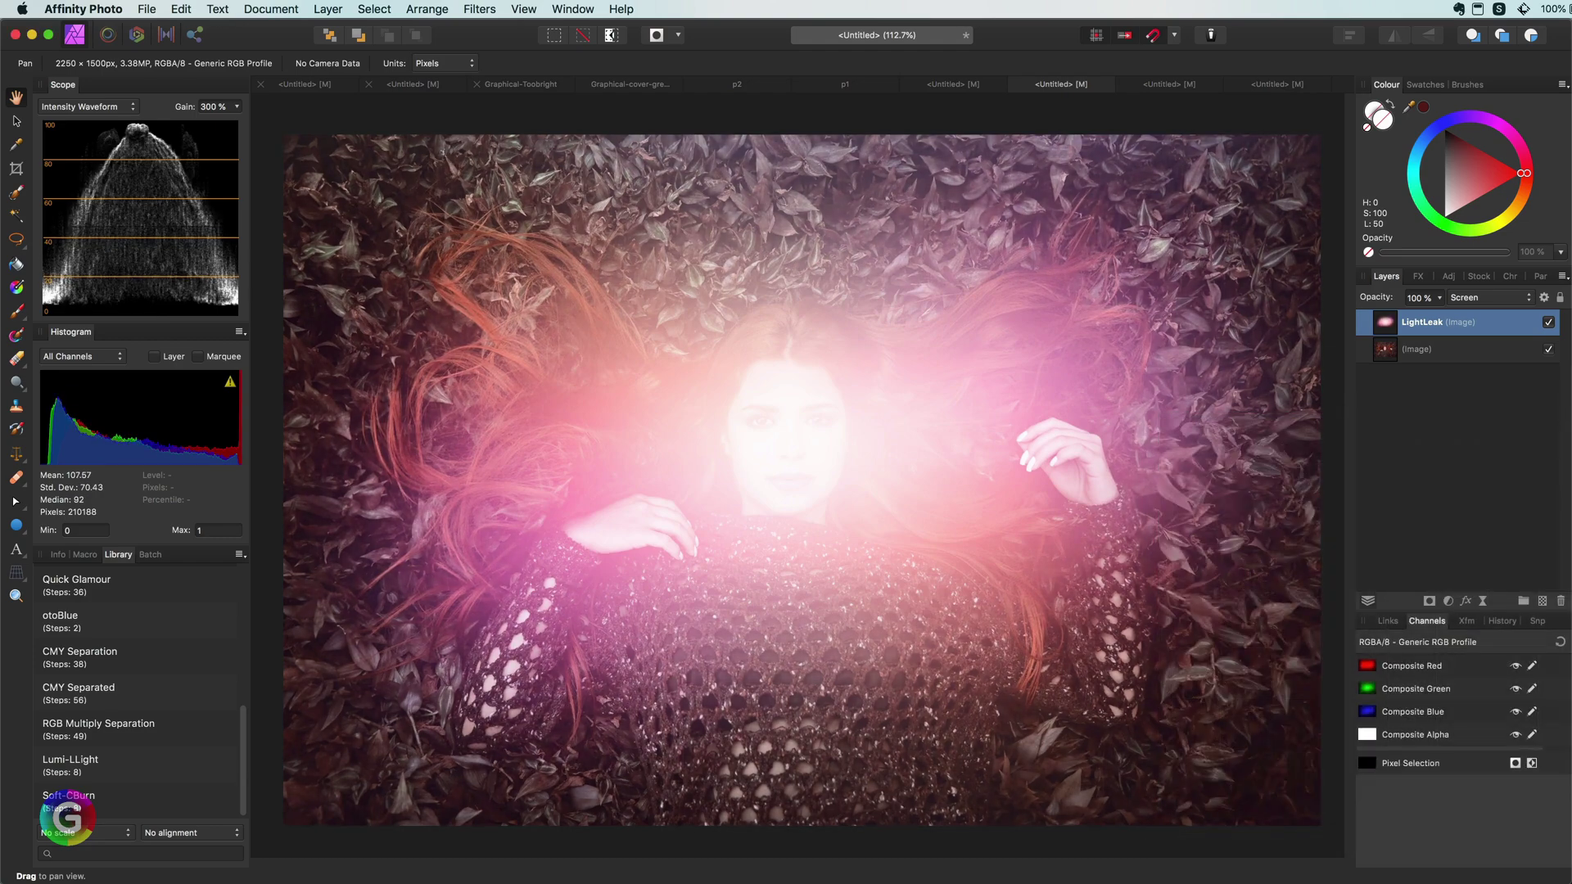
pyautogui.keyDown('super'); pyautogui.click(1412, 336); pyautogui.keyUp('super')
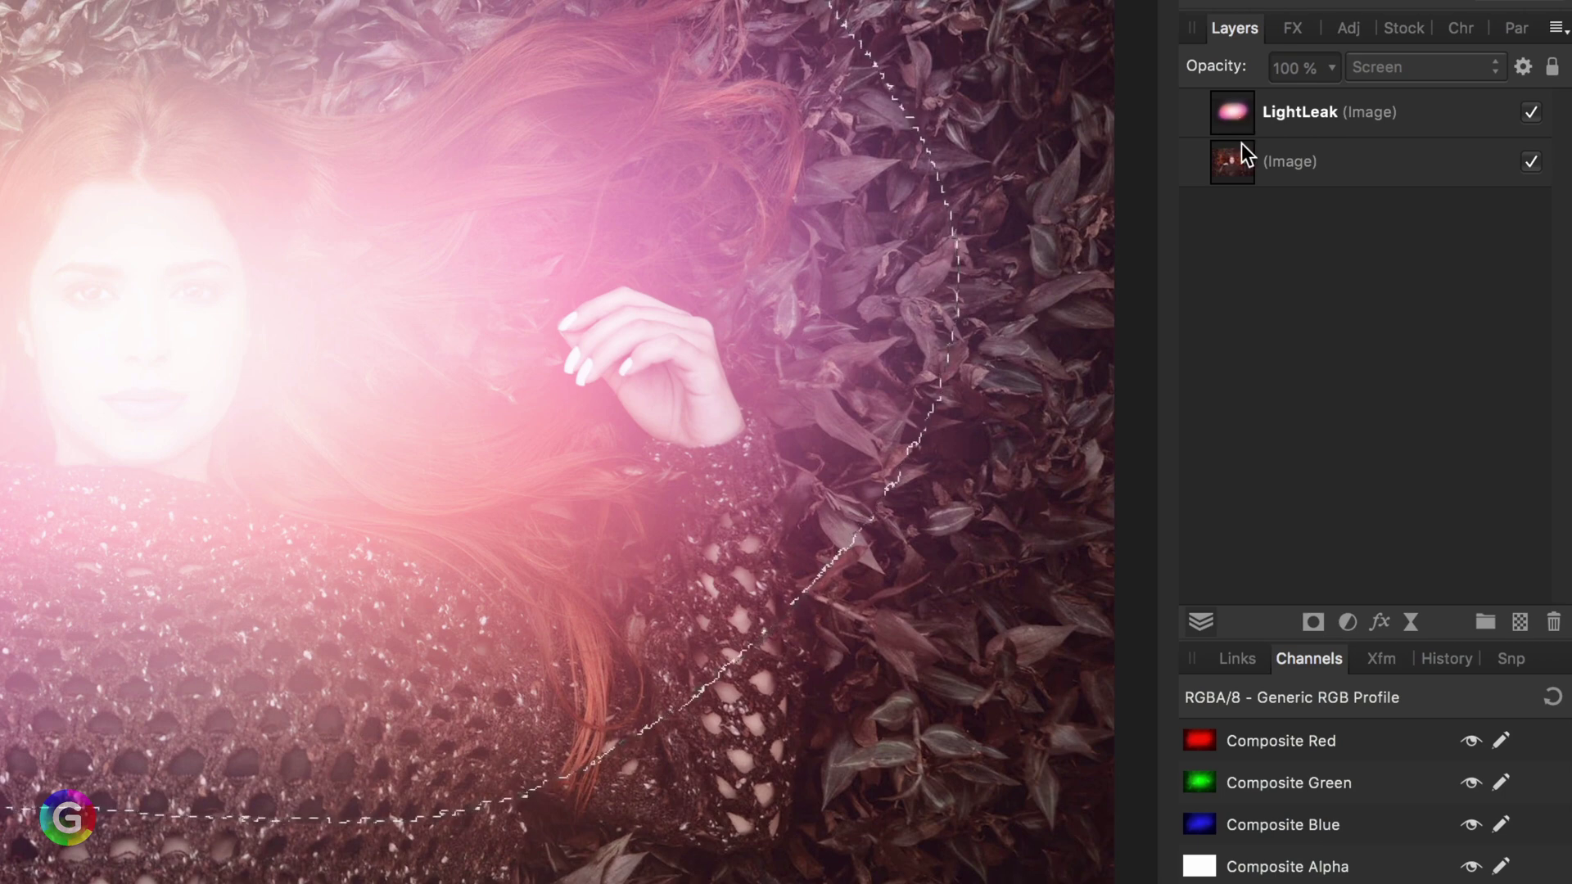
# - Duplicate the photo layer, mask the copy from the curved selection, then deselect
pyautogui.click(1243, 154)
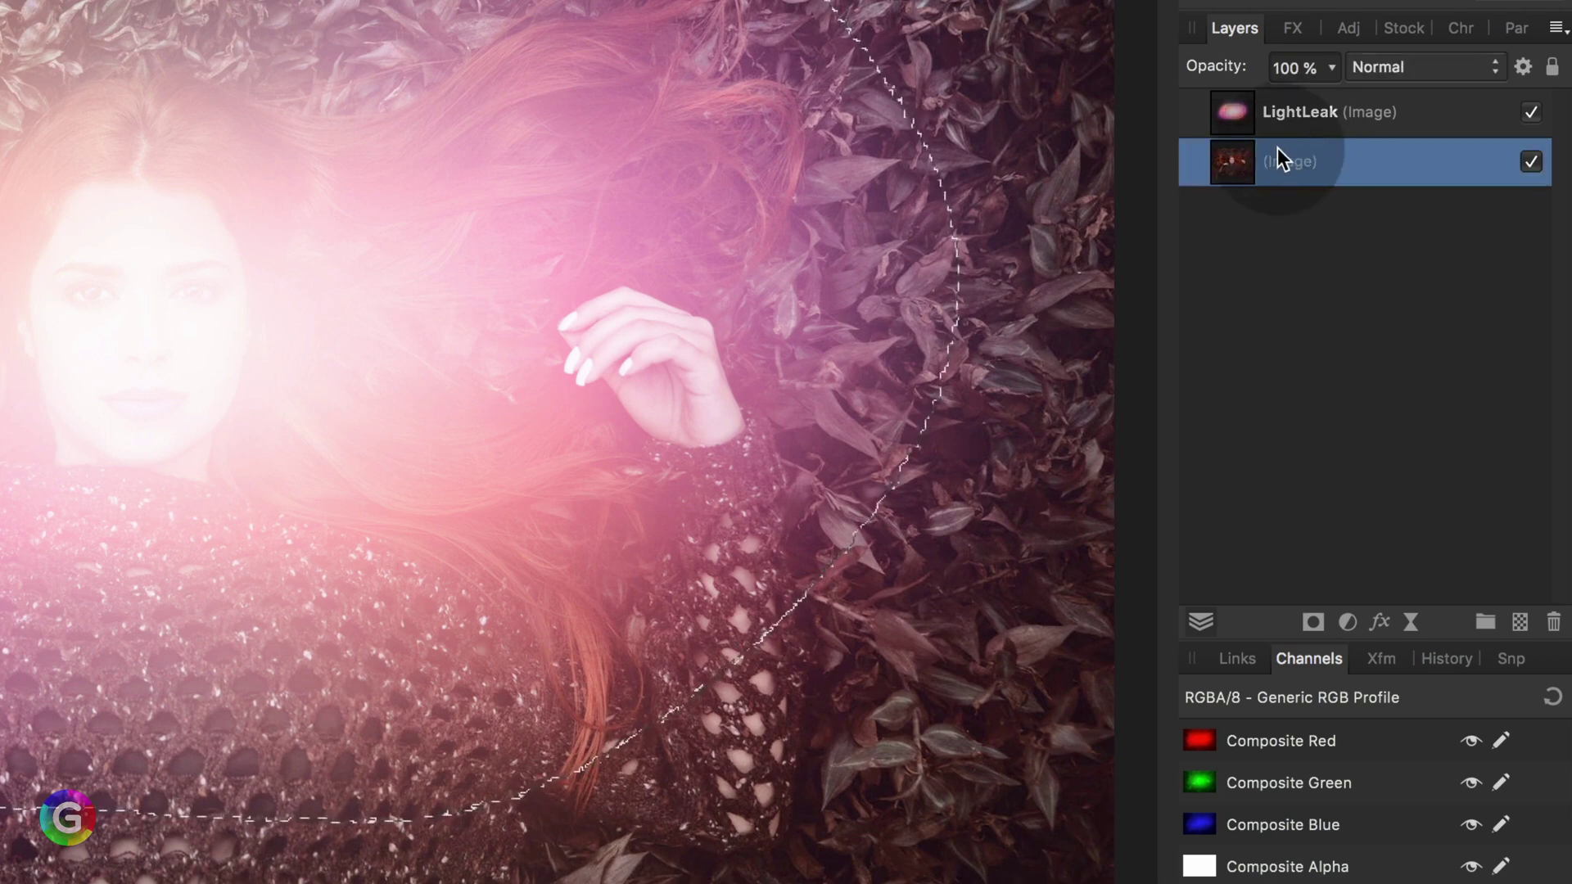
pyautogui.rightClick(1237, 159)
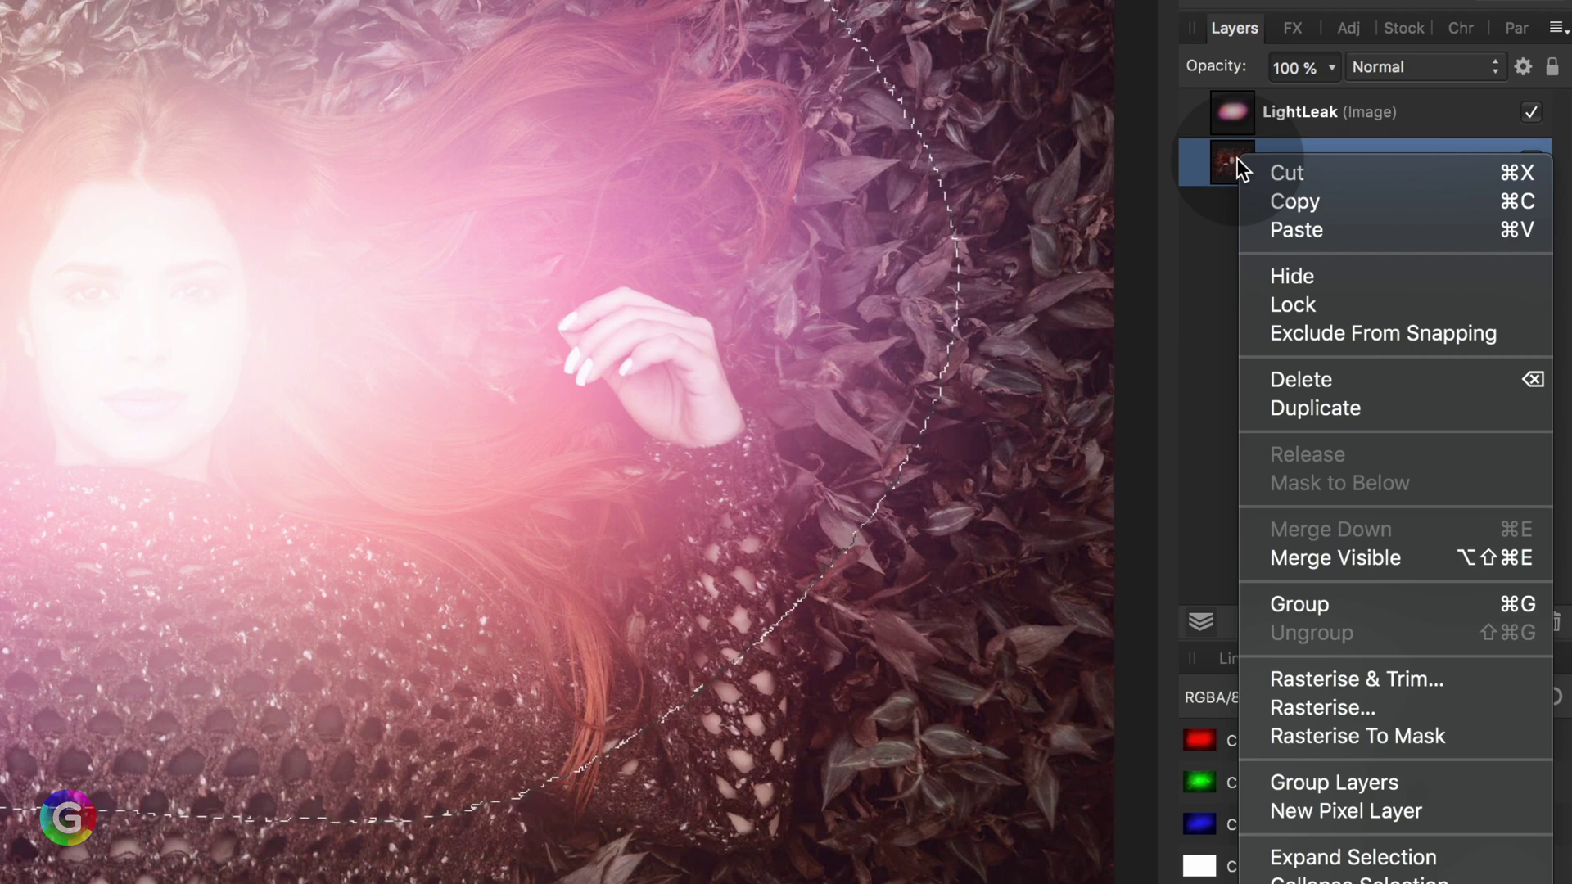
pyautogui.click(1343, 407)
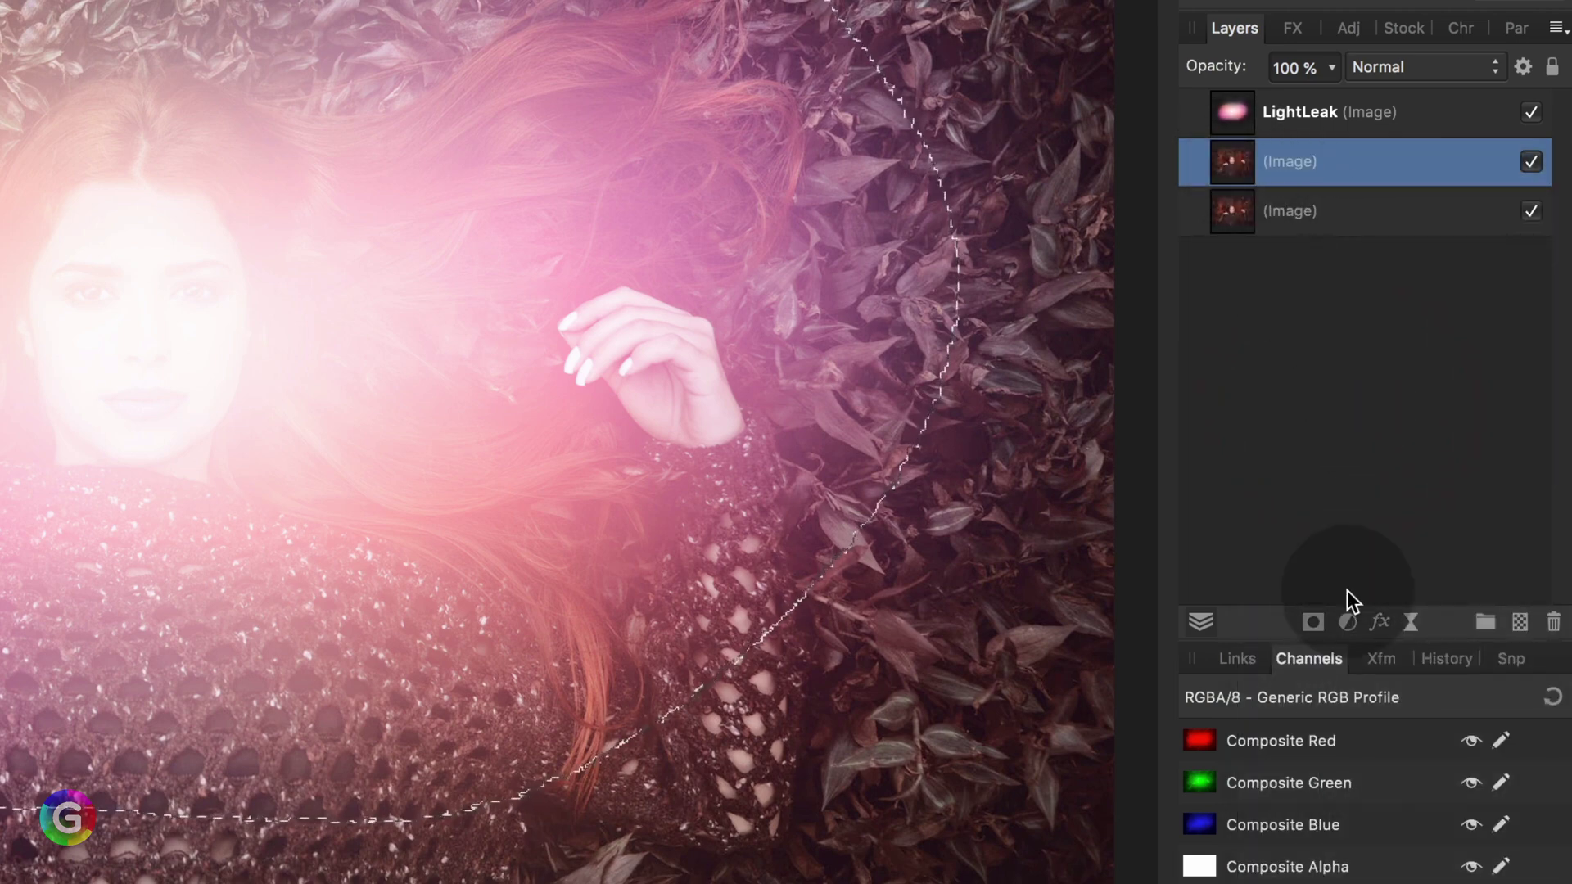
pyautogui.click(1319, 624)
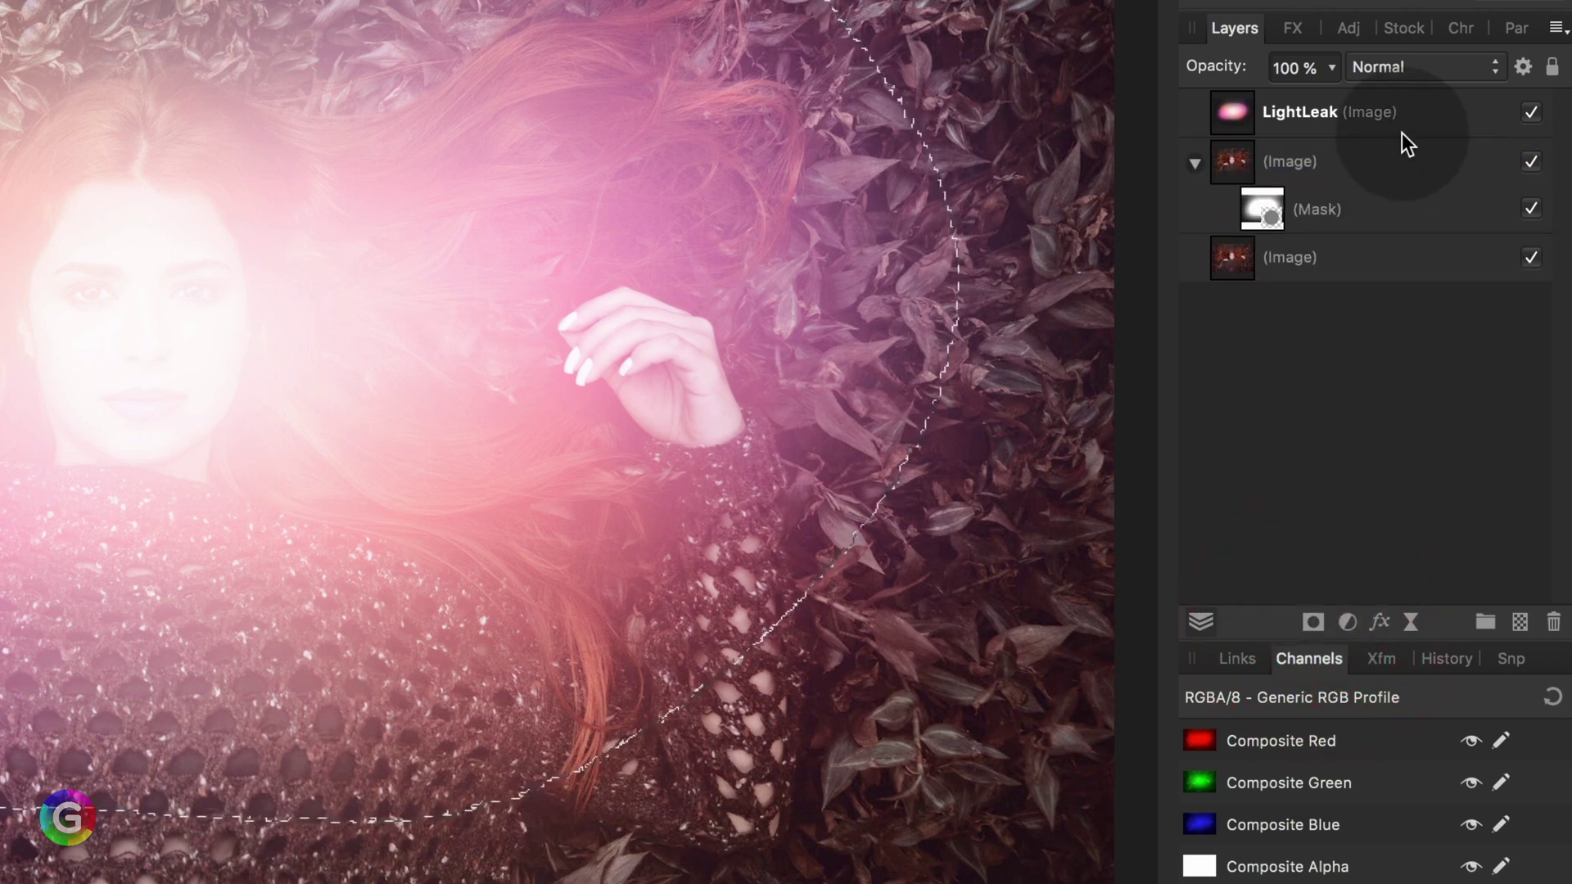
pyautogui.click(1346, 202)
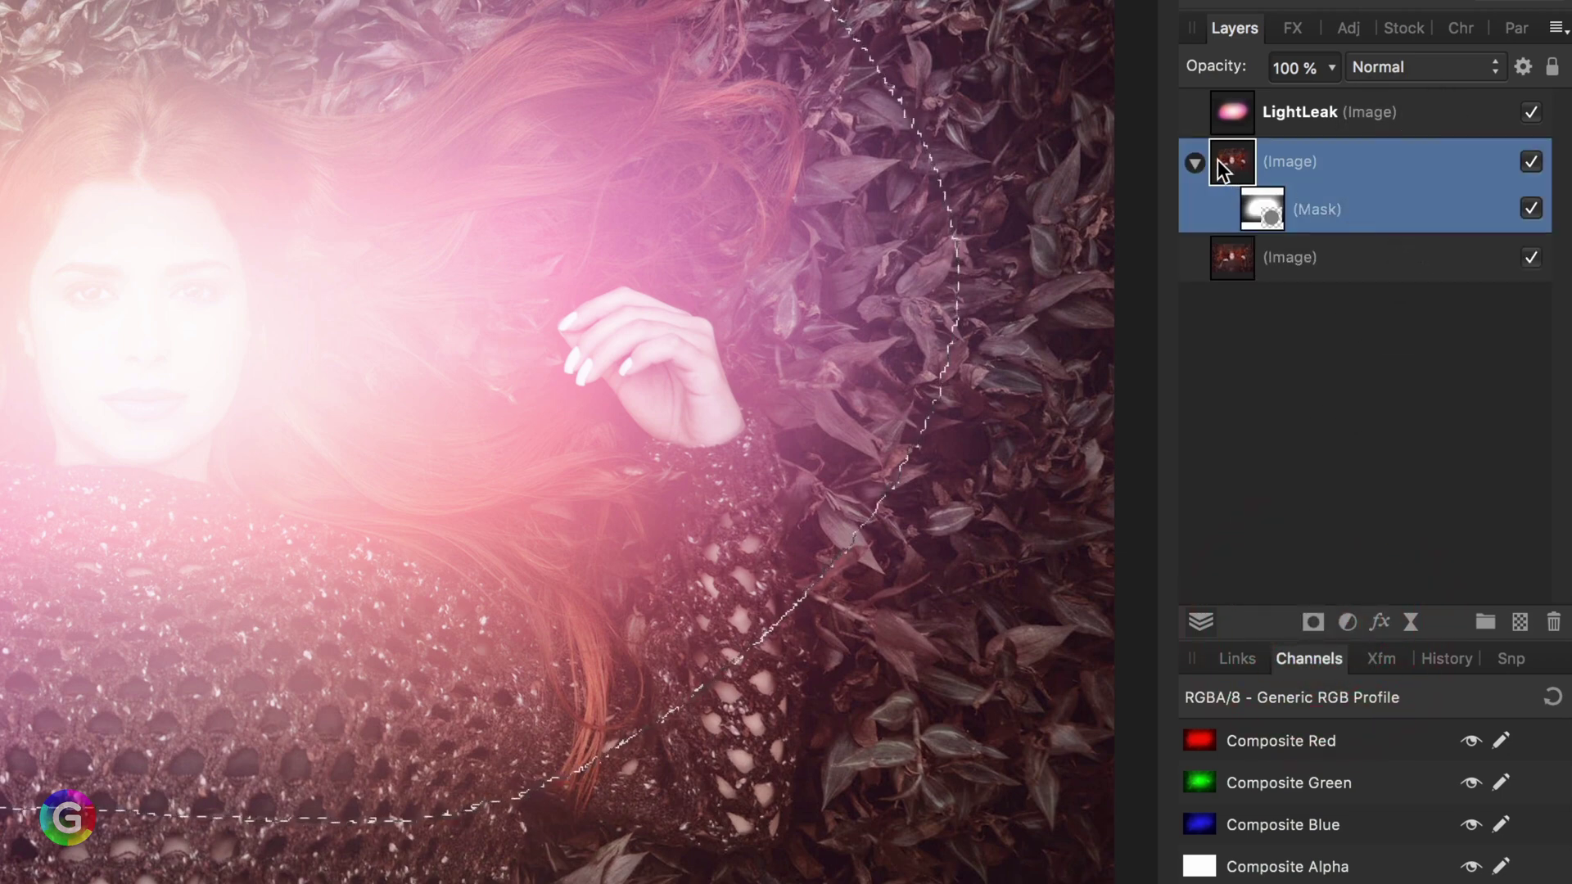
pyautogui.press('super')
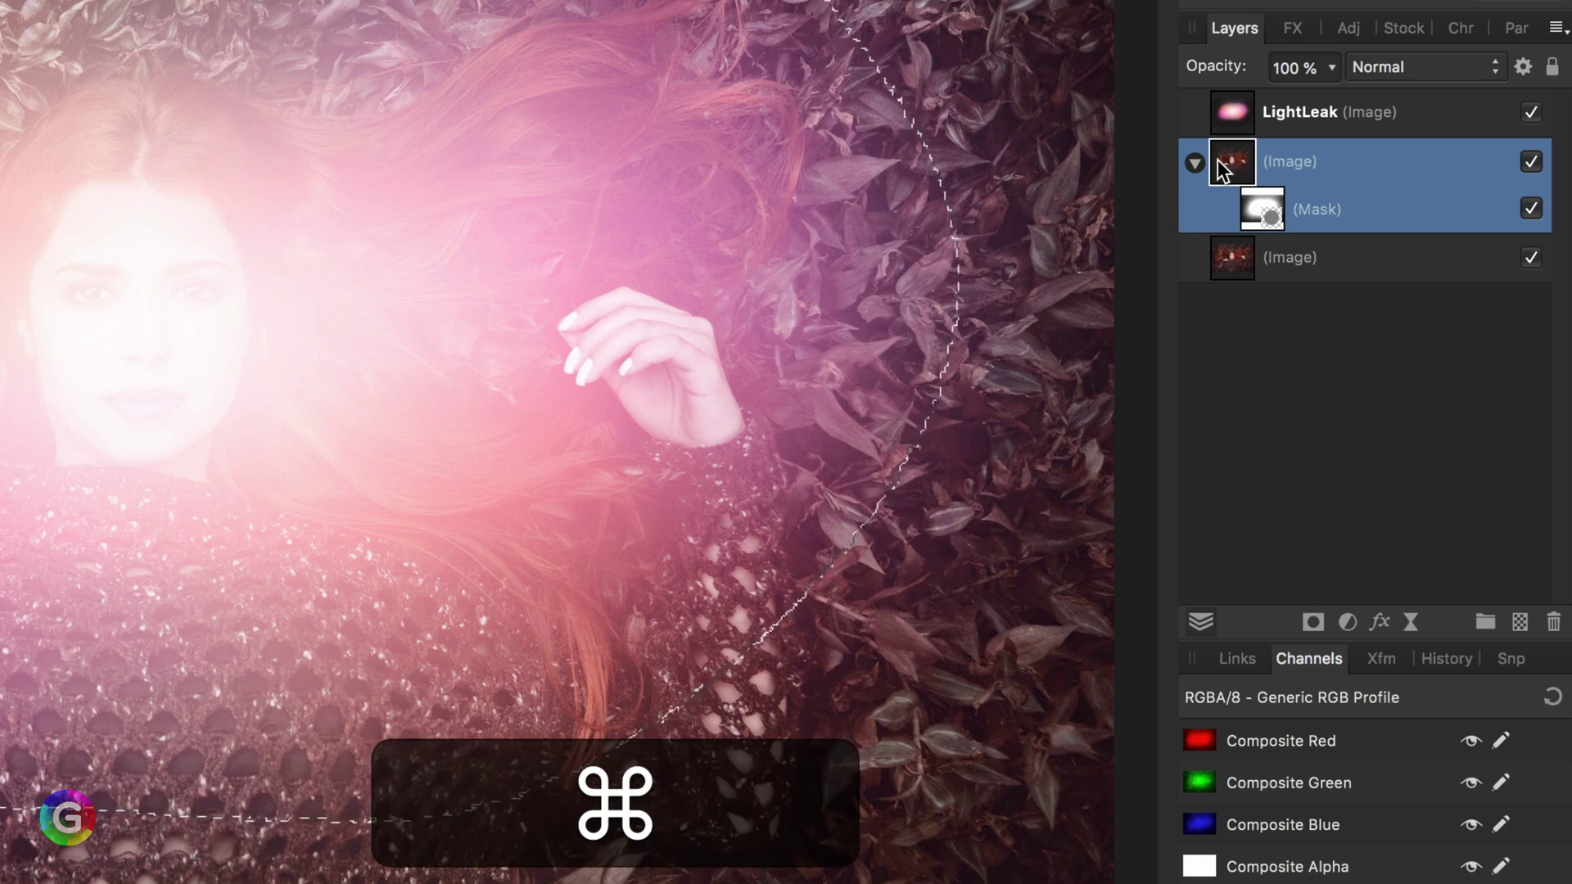
pyautogui.press('super+d')
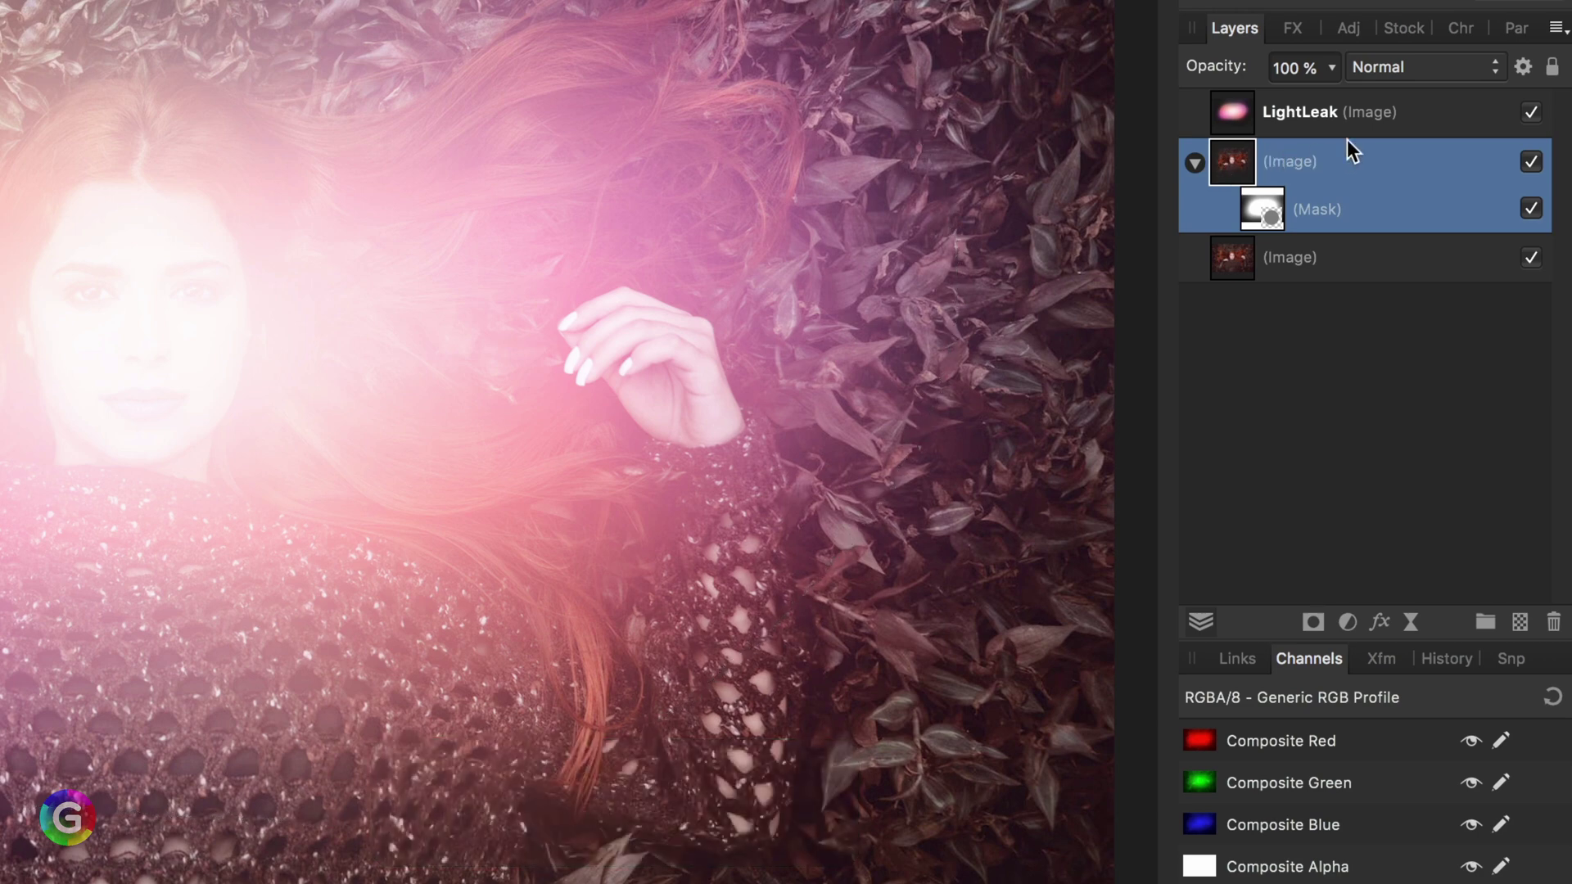
# - Hide LightLeak, check the mask against the bottom photo, and set the masked copy to Soft Light
pyautogui.click(1531, 117)
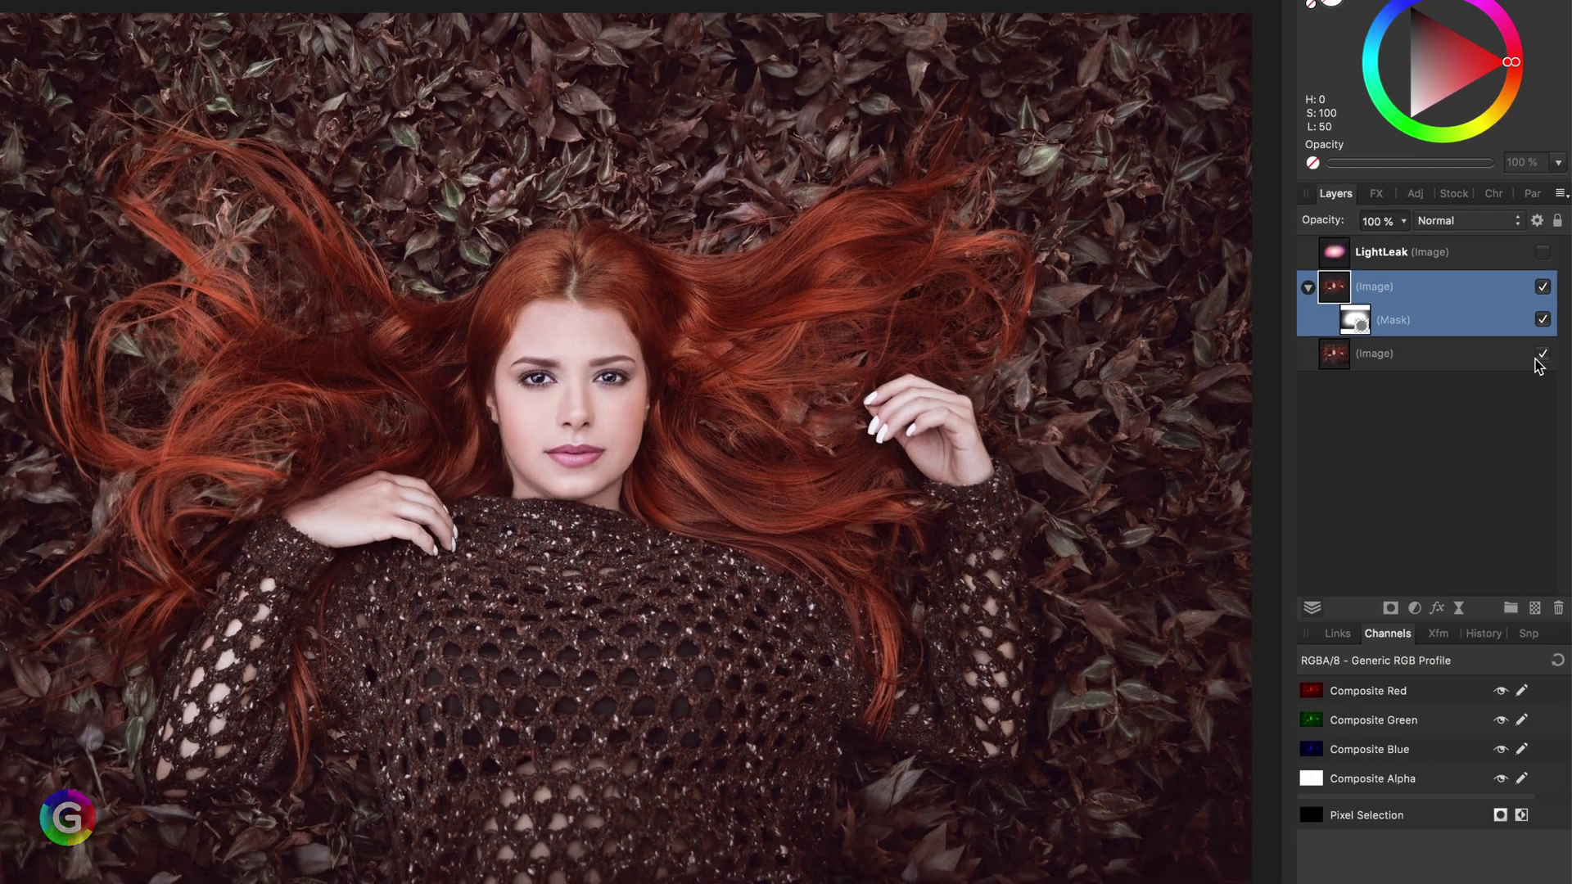
pyautogui.click(1531, 257)
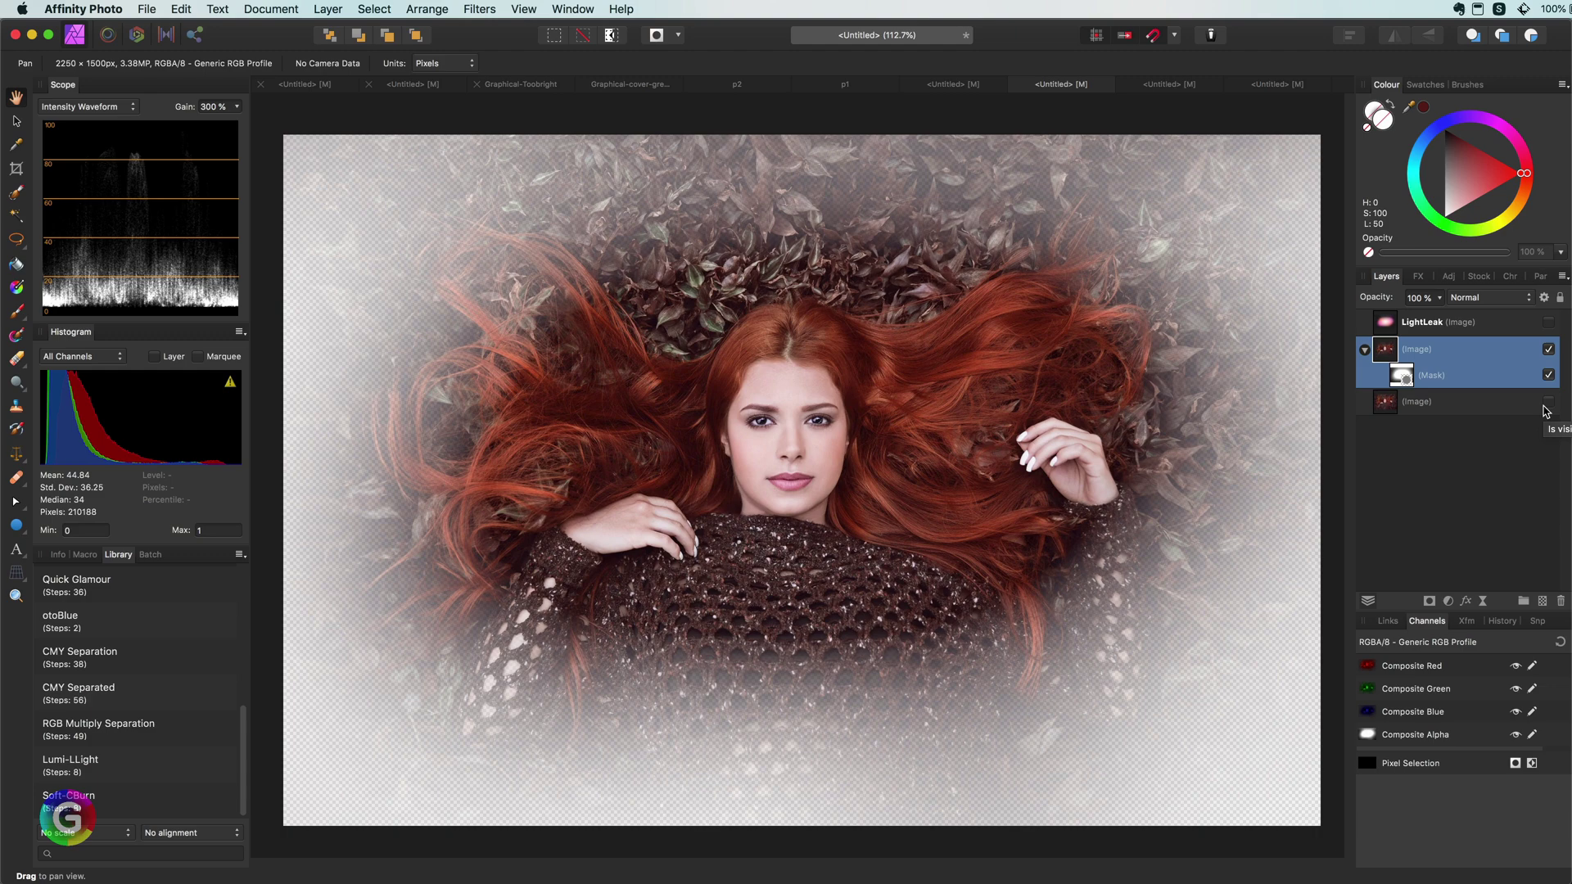
pyautogui.click(1547, 403)
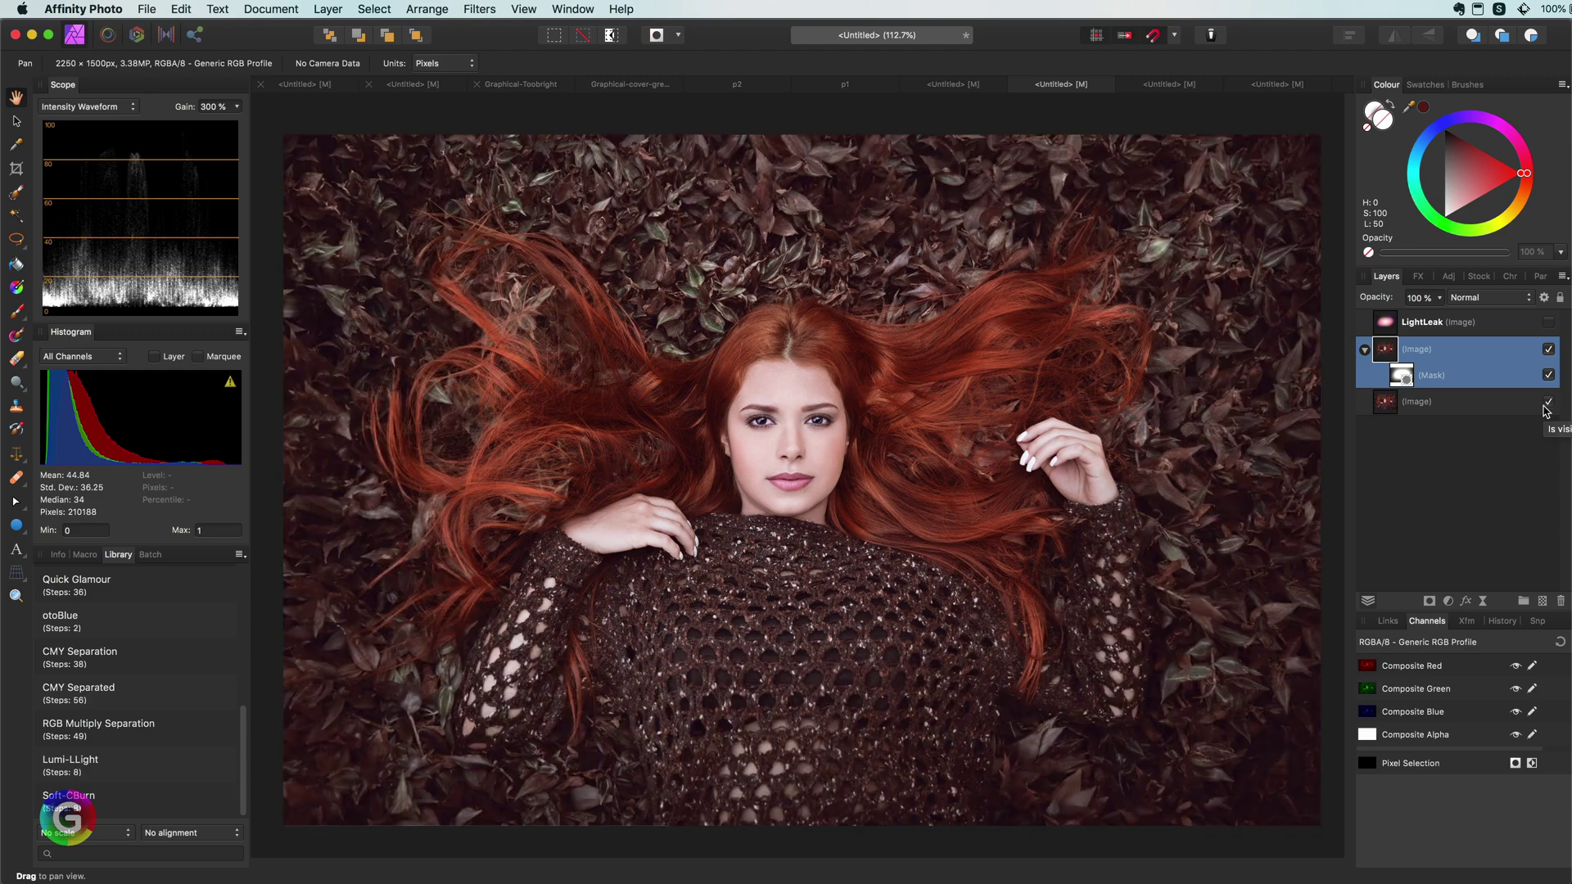
pyautogui.click(1466, 300)
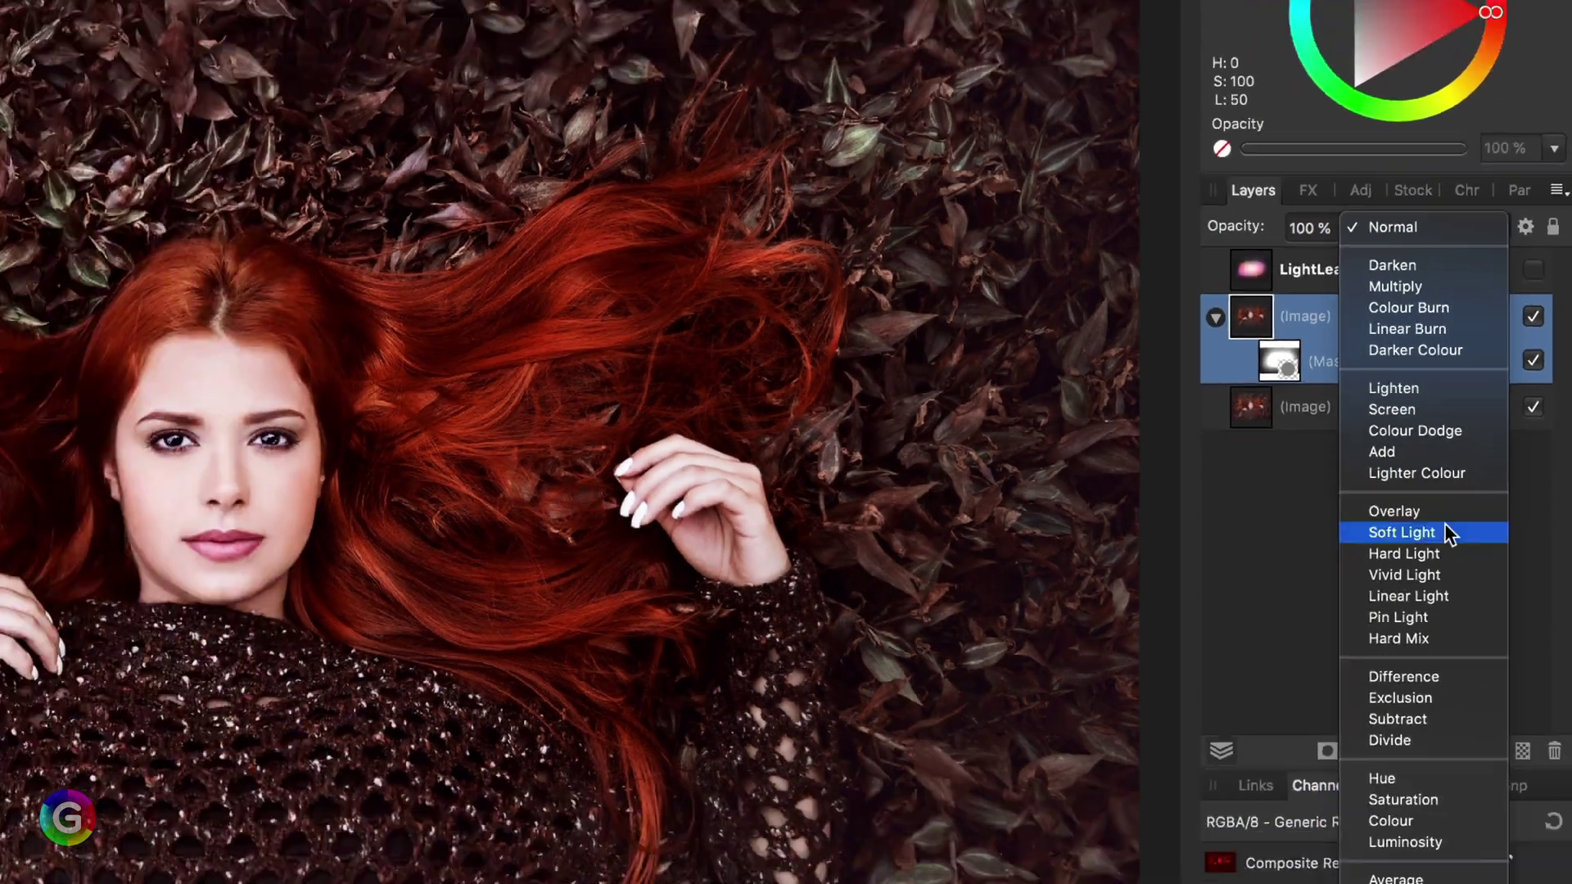
pyautogui.click(1415, 564)
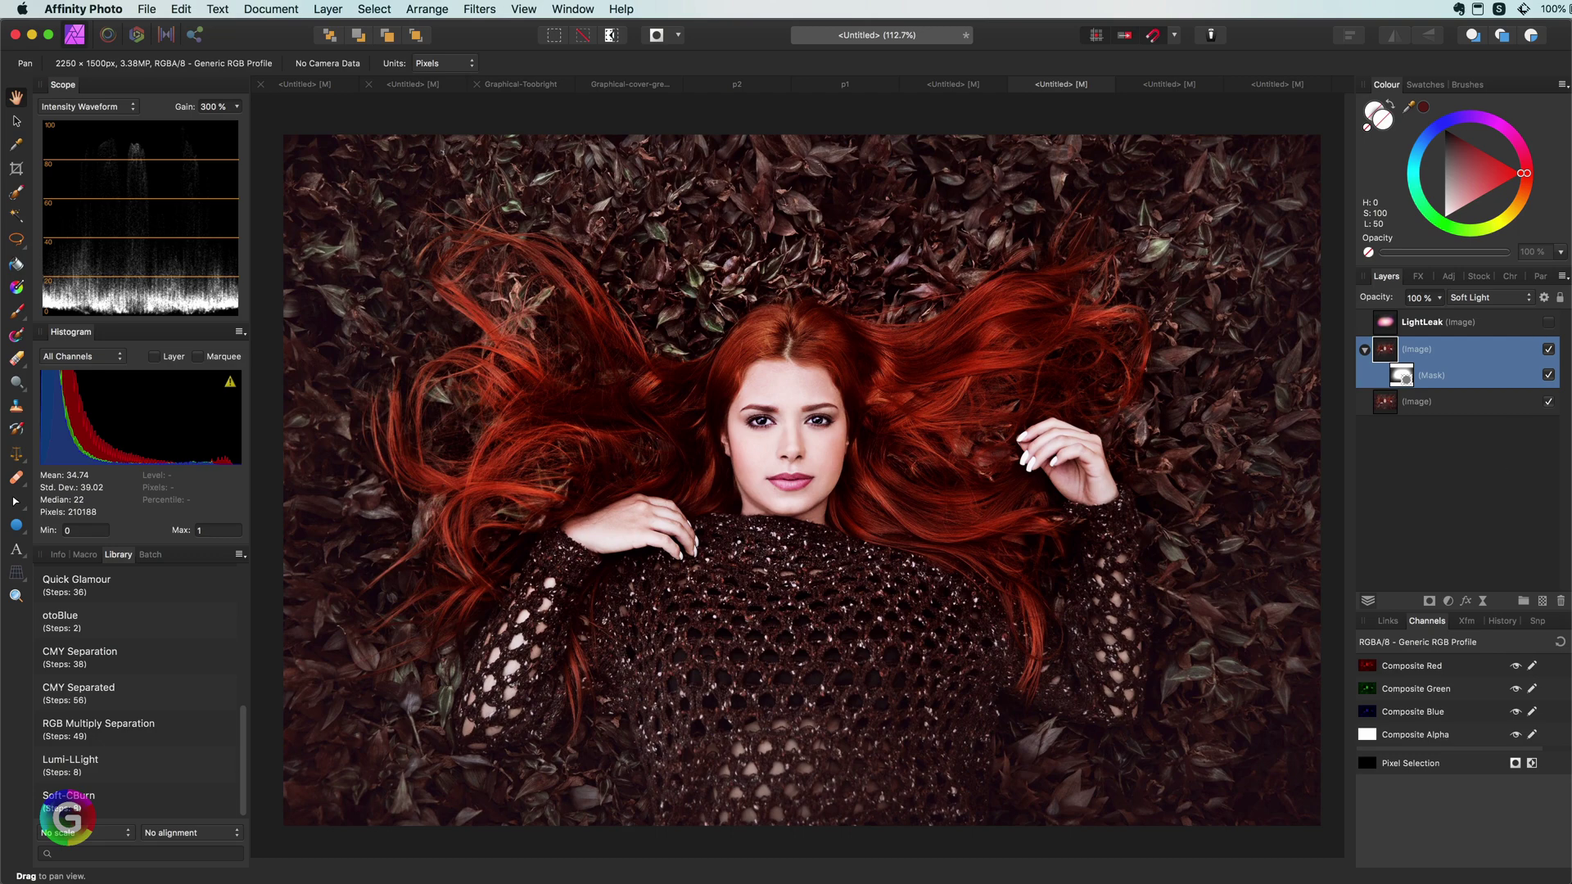
# - Invert the duplicate layer's mask with Cmd+I and toggle the layer to compare the result
pyautogui.click(1402, 375)
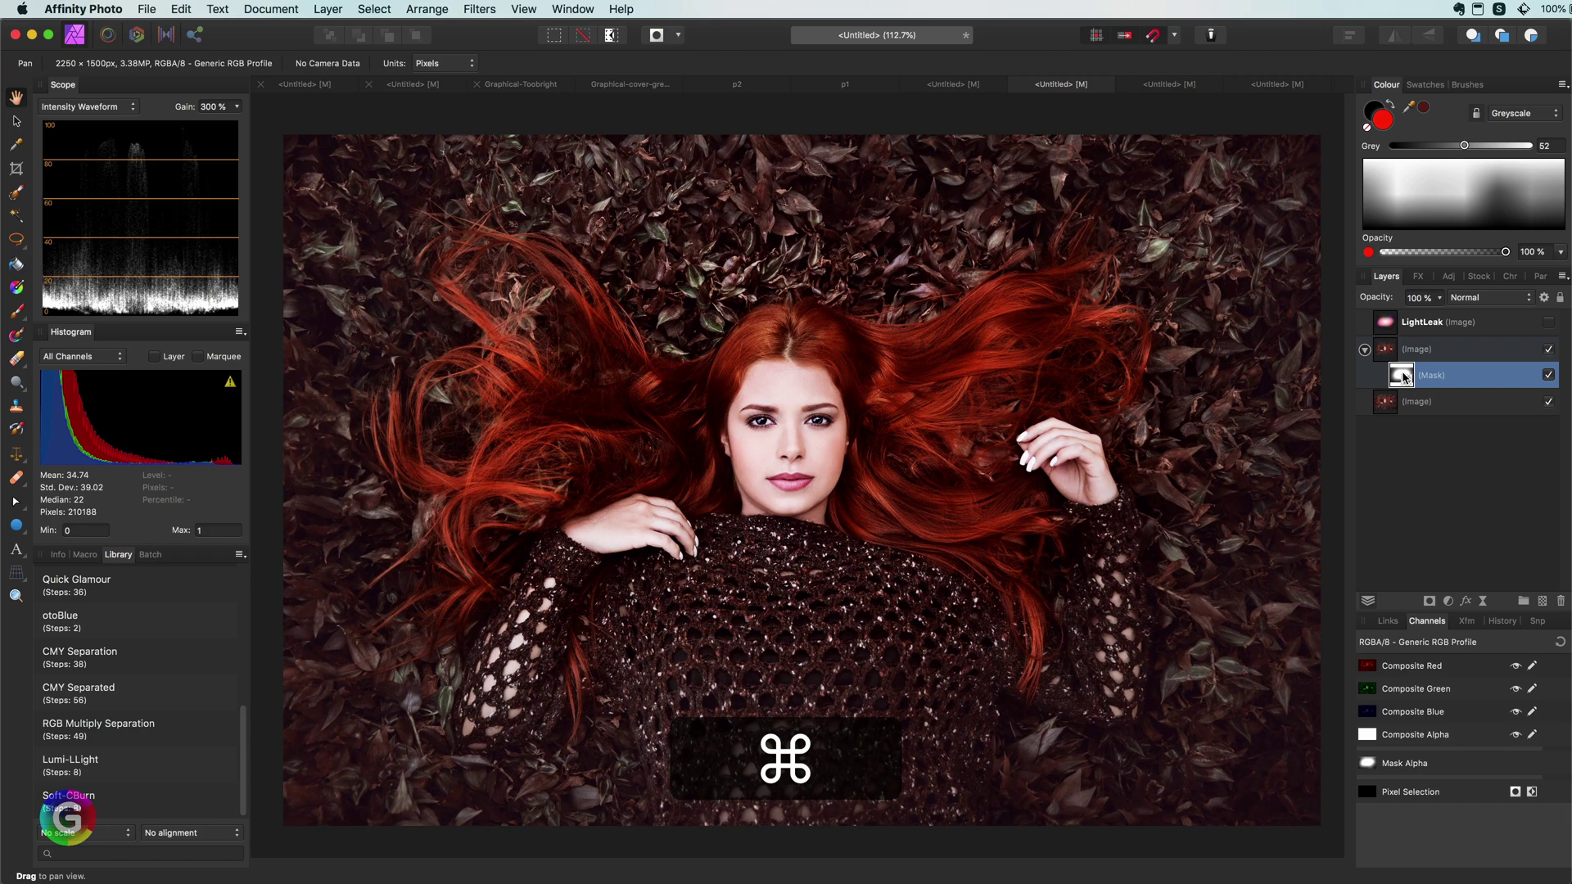
pyautogui.press('super+i')
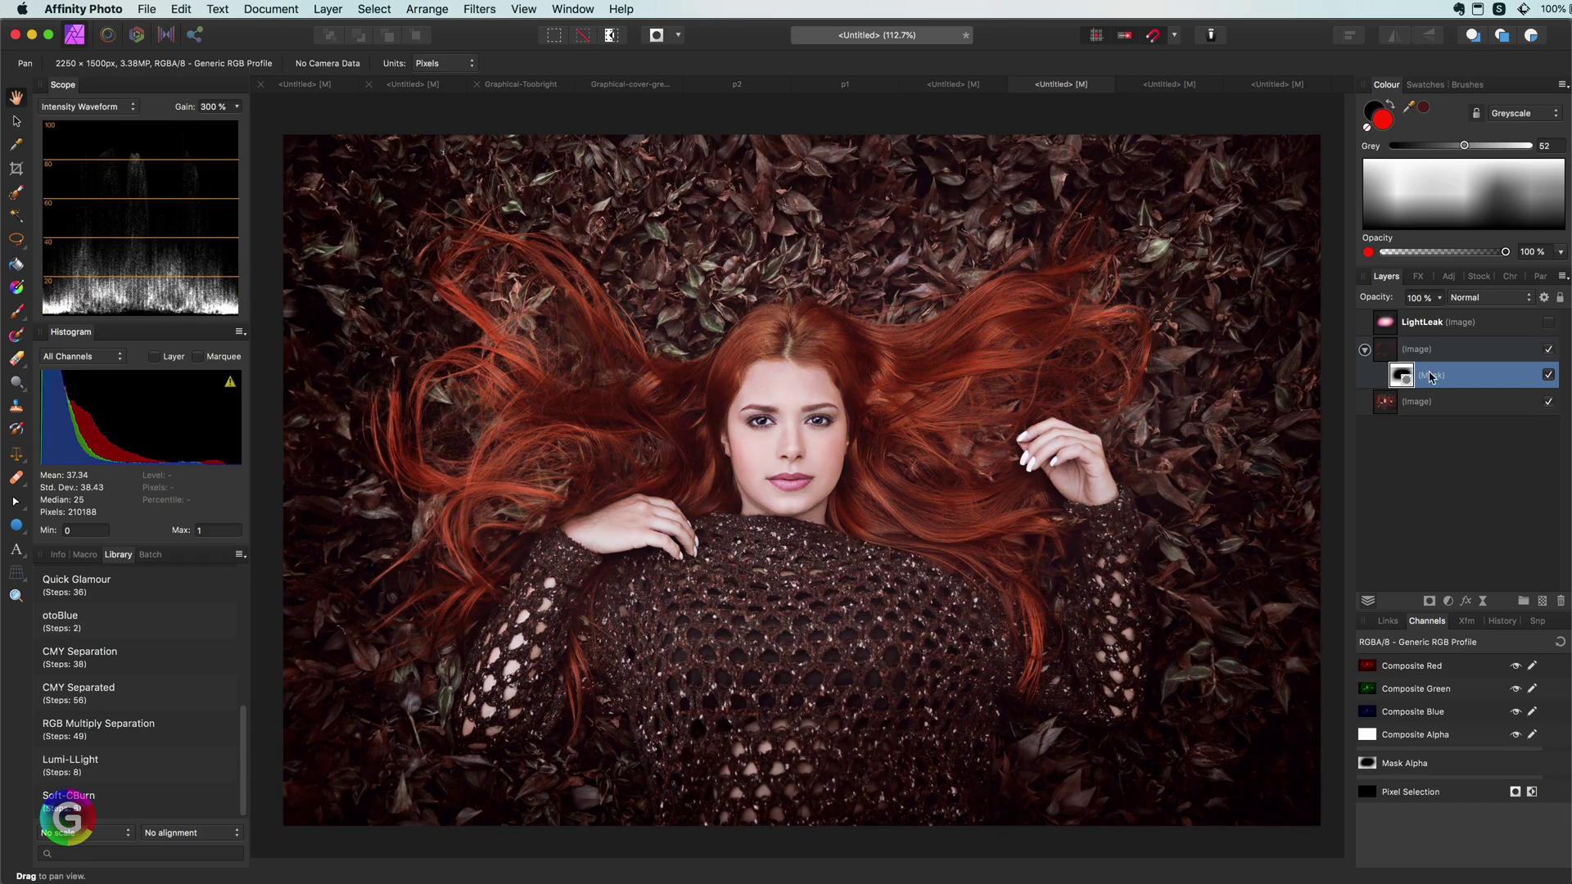
pyautogui.click(1549, 350)
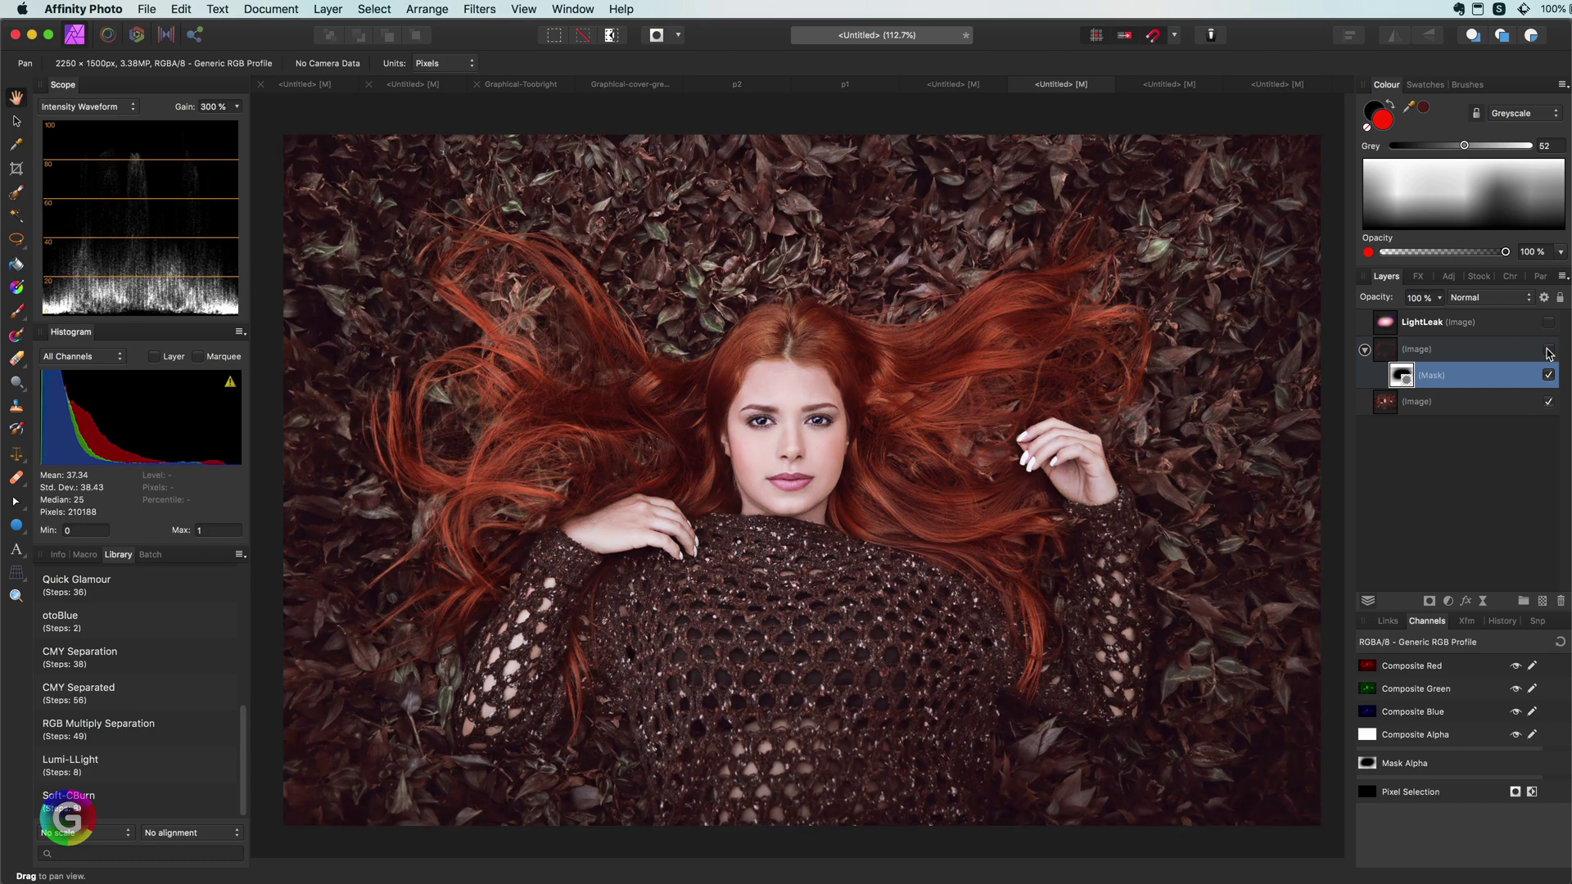
pyautogui.click(1548, 350)
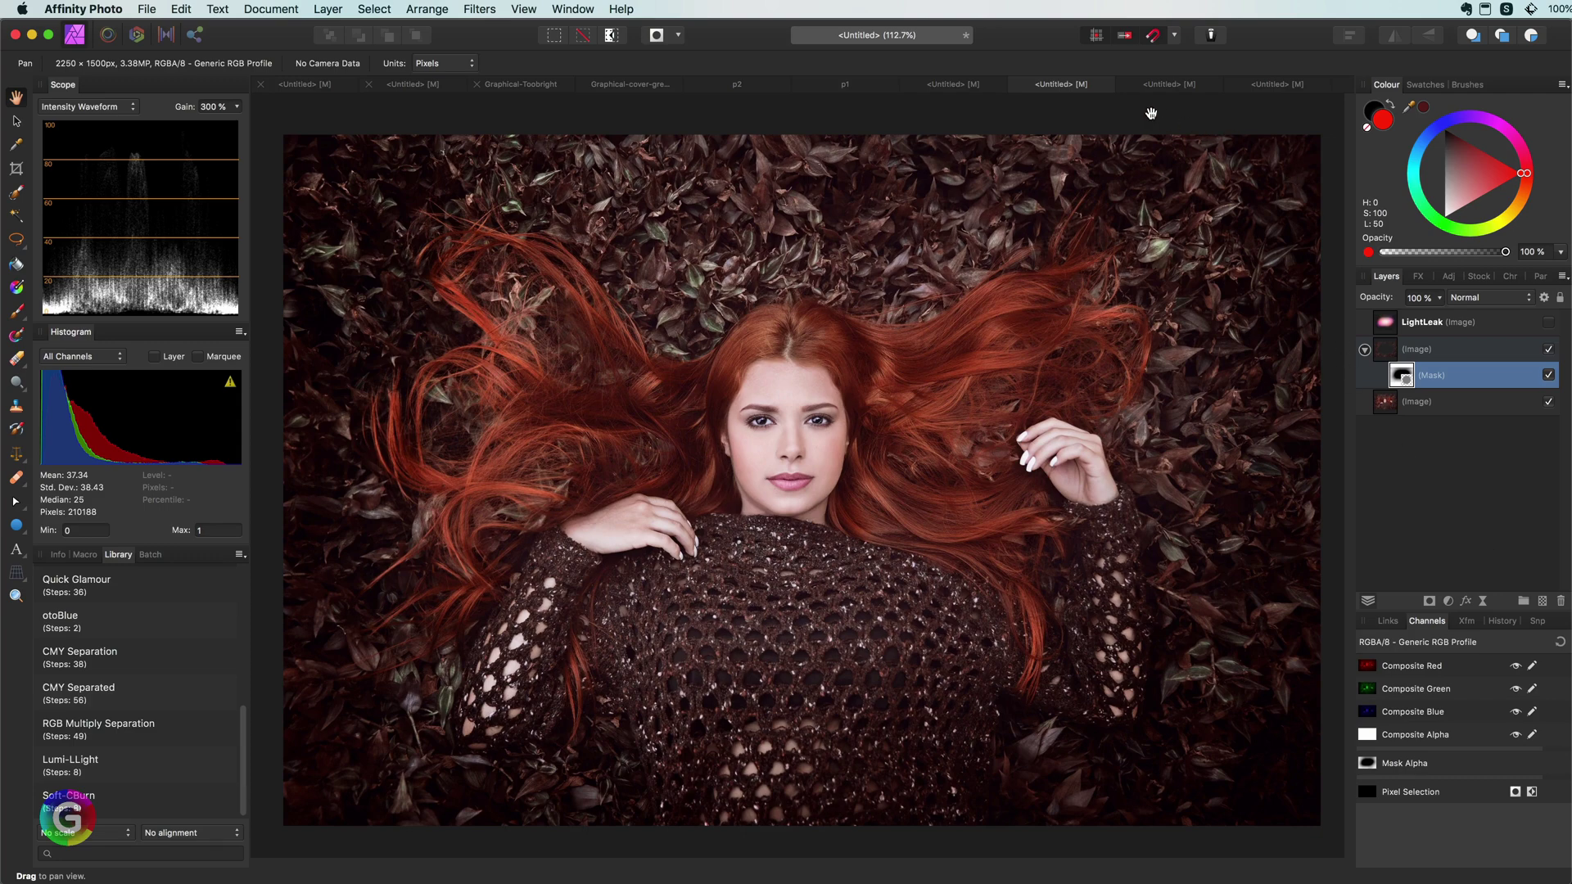
# - On the city night photo, delete the masked layer and show LightLeak in Screen mode
pyautogui.click(1171, 84)
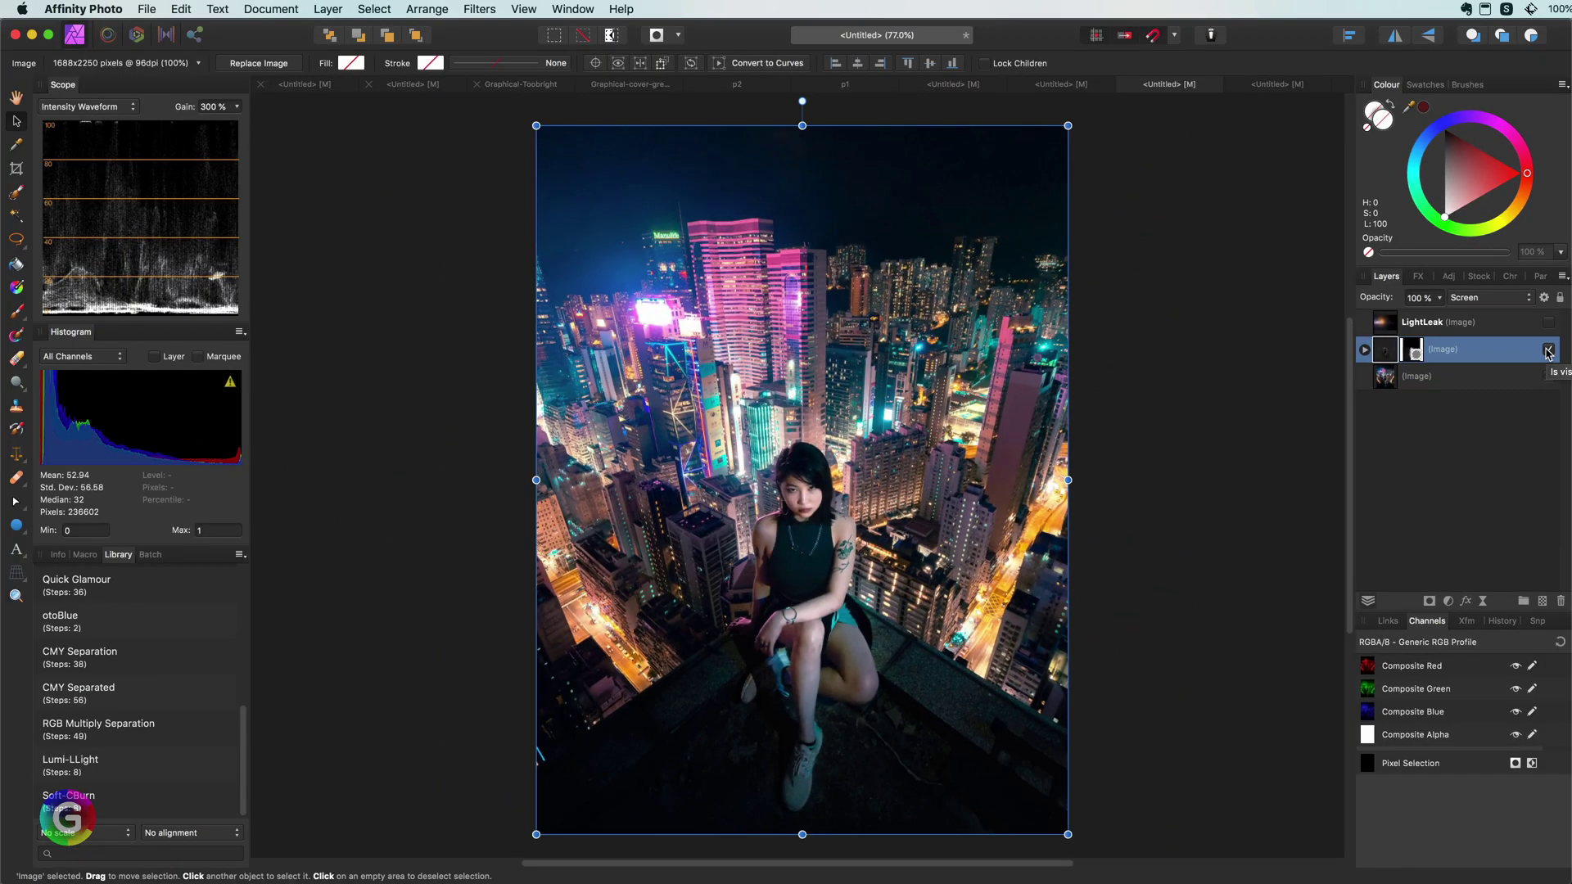
pyautogui.click(1548, 350)
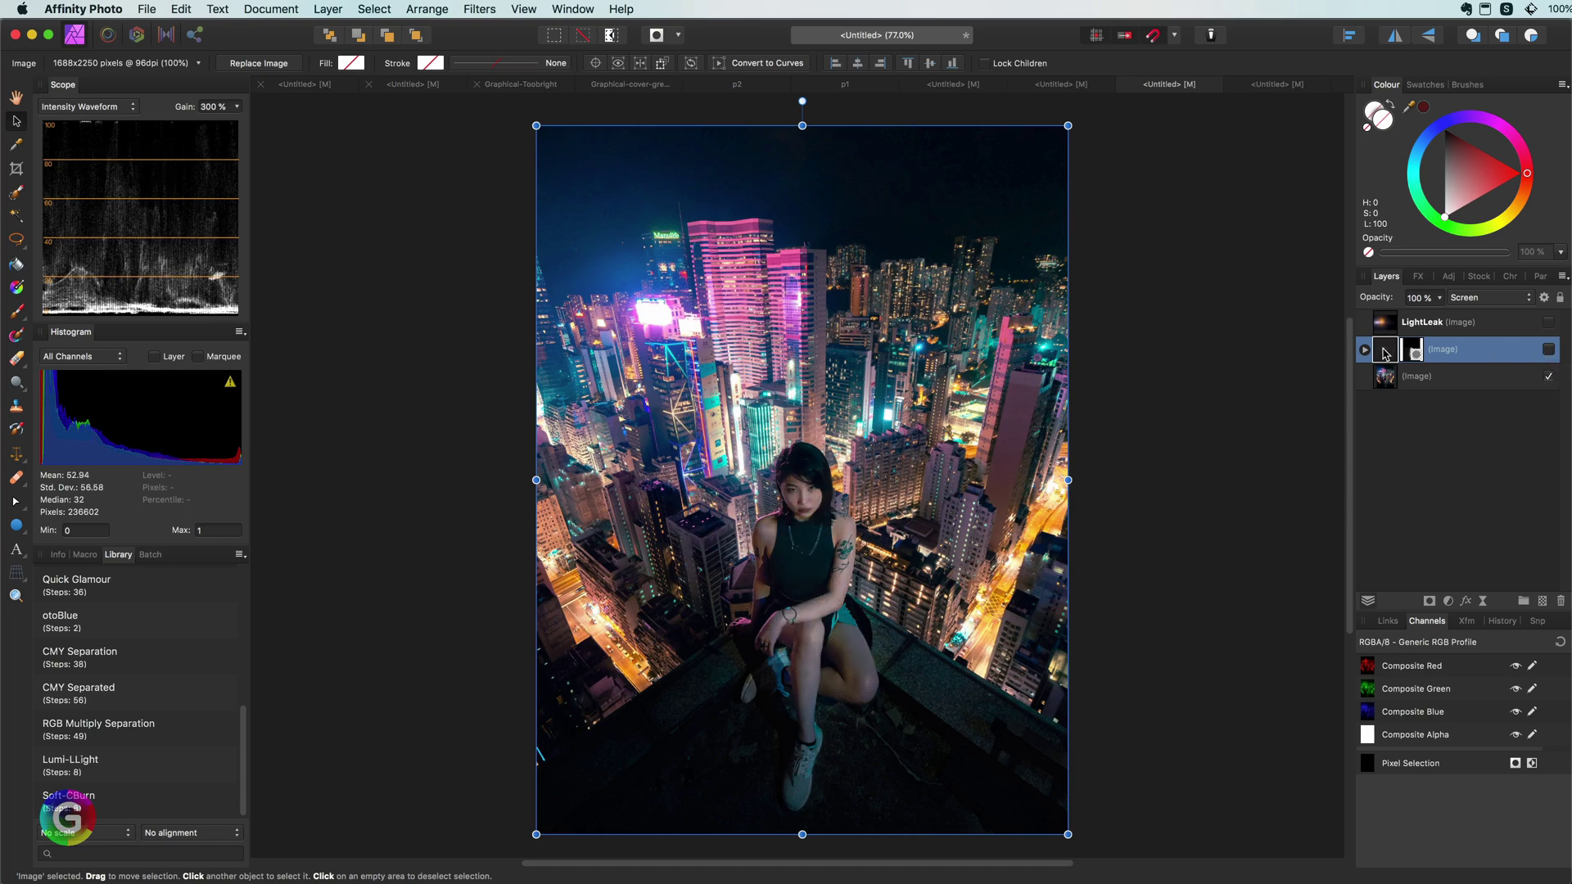
pyautogui.press('BackSpace')
pyautogui.click(1474, 322)
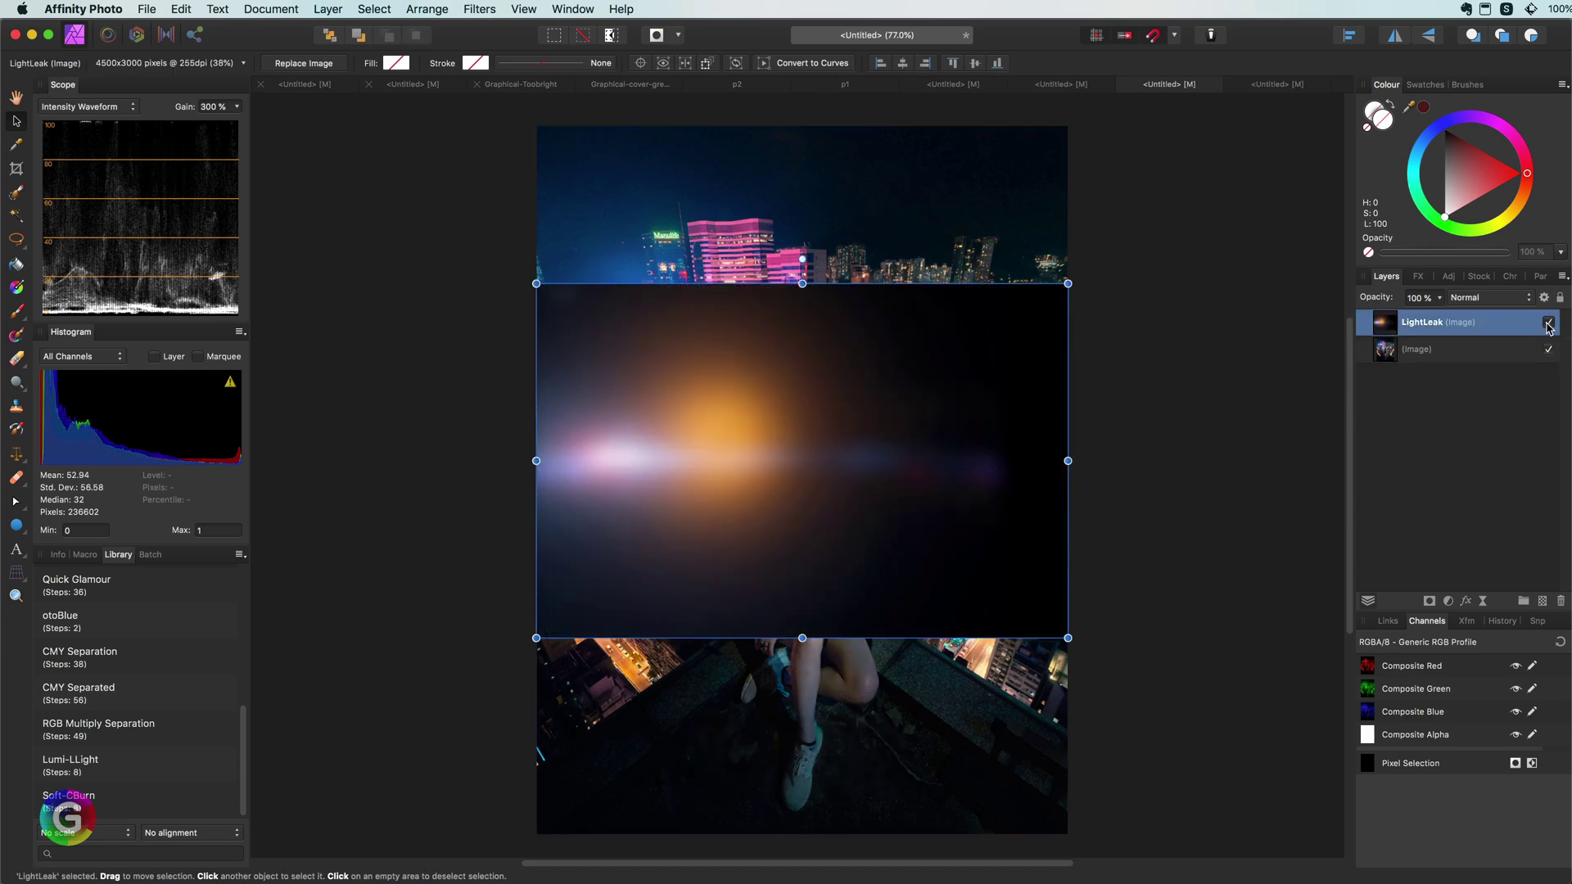
pyautogui.click(1549, 324)
pyautogui.click(1482, 299)
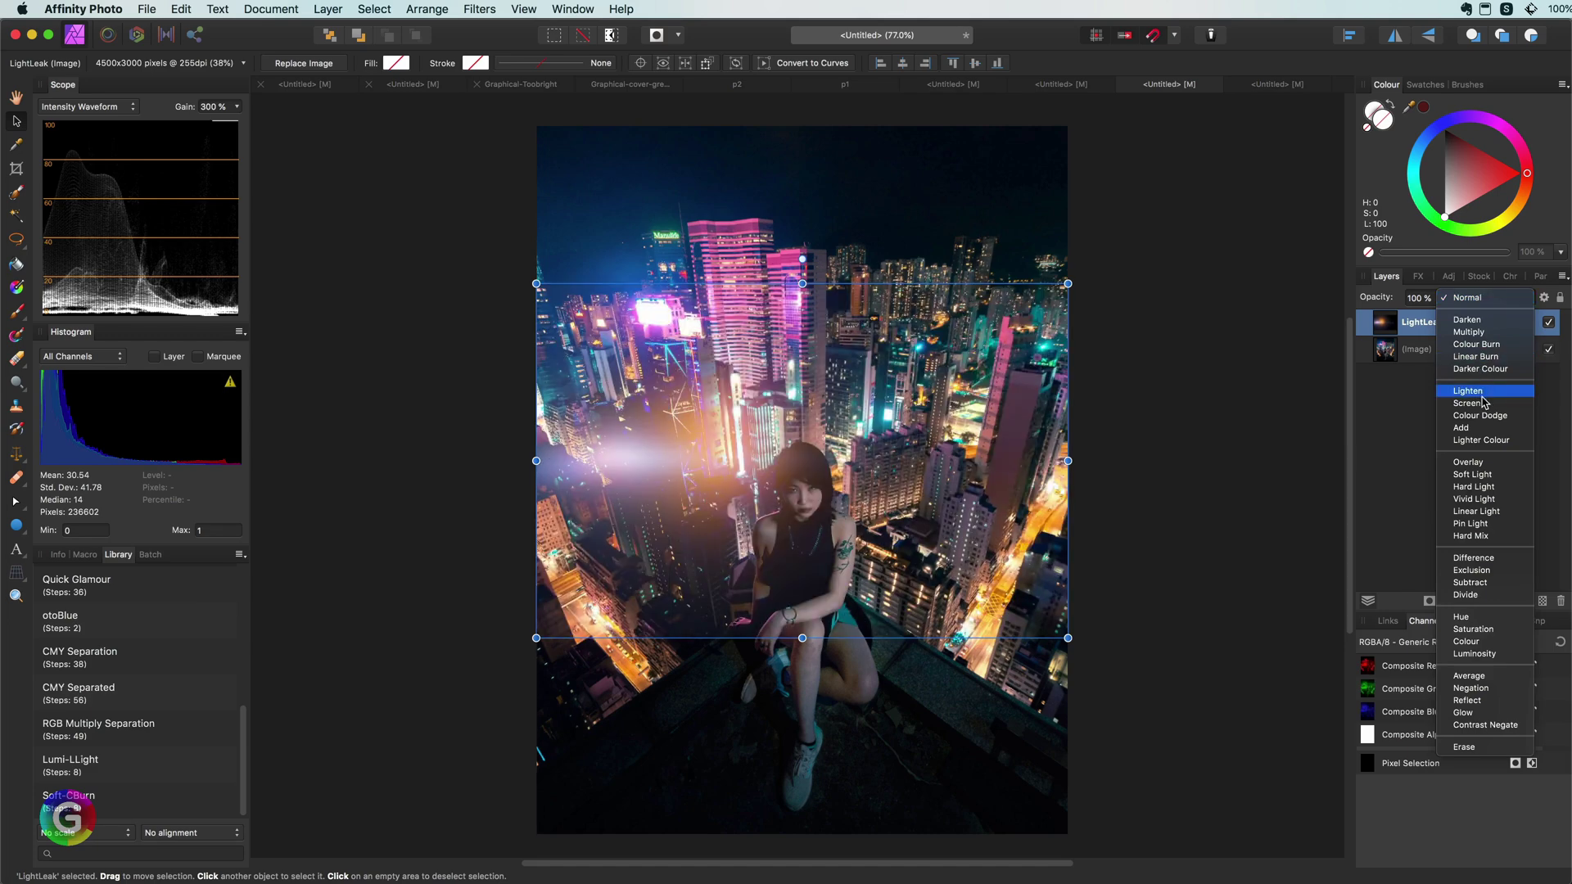
pyautogui.click(1179, 420)
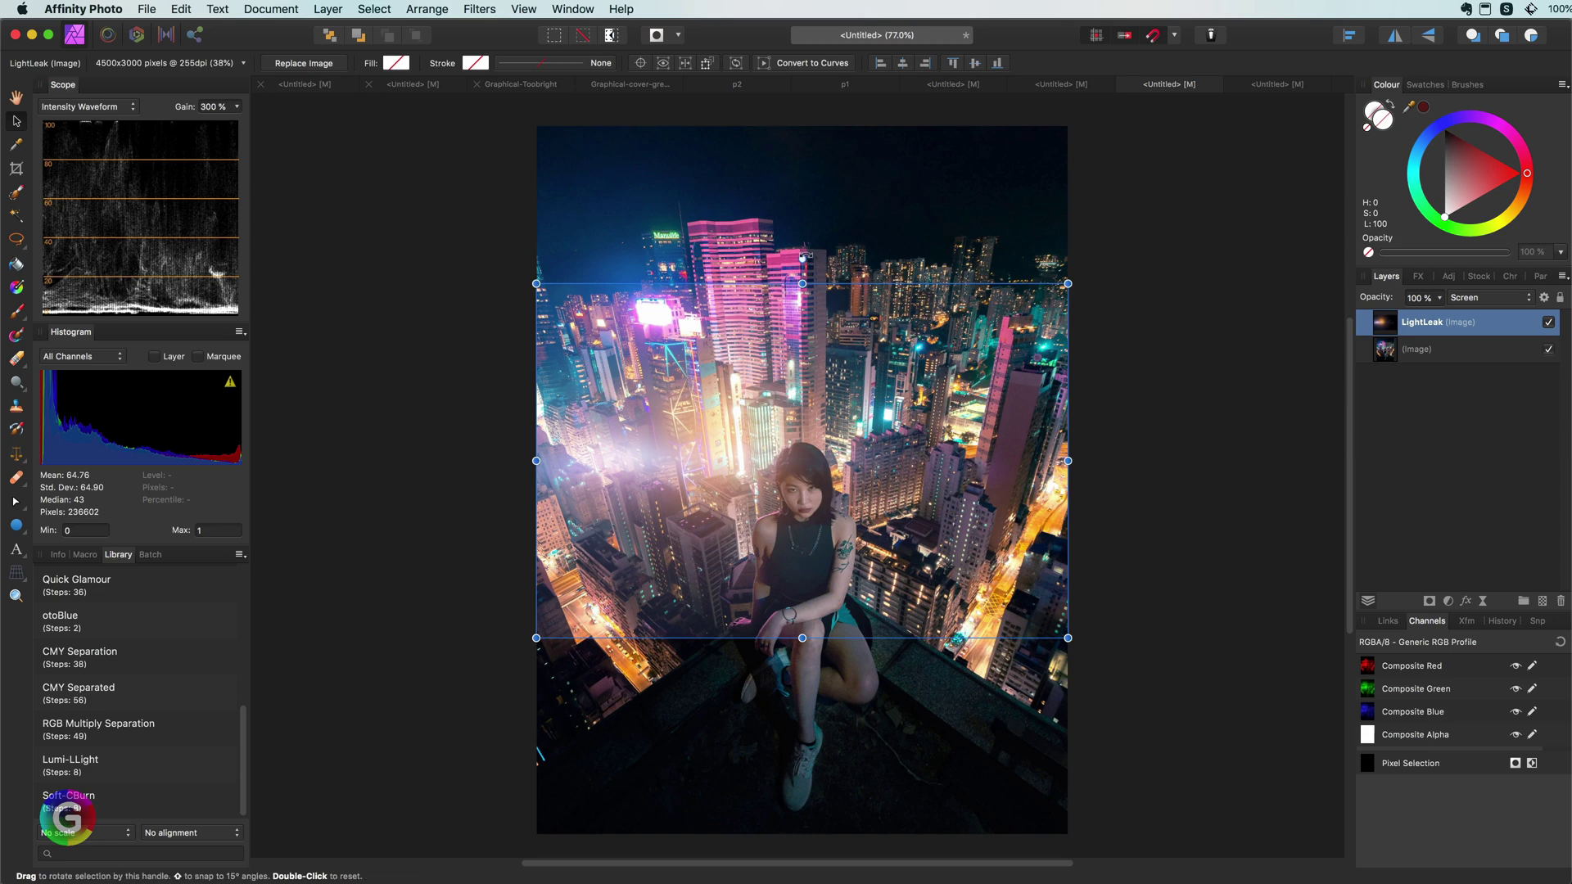
# - Rotate the light leak about 40 degrees, move it over the woman, and fade its dark tones via blend ranges
pyautogui.moveTo(803, 259); pyautogui.dragTo(1186, 449)
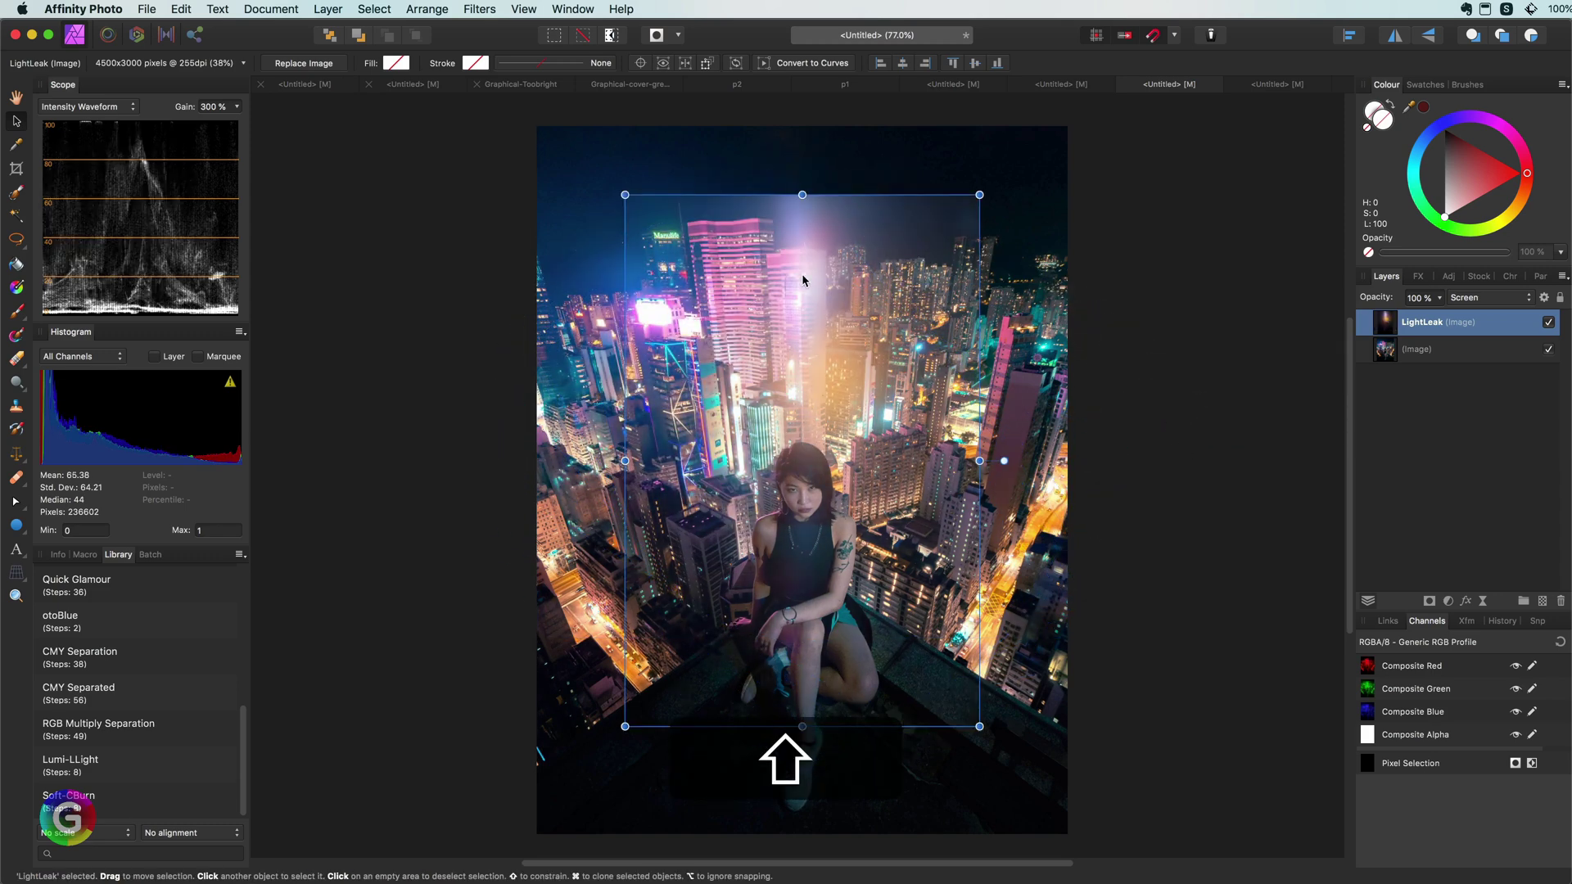
pyautogui.moveTo(803, 273); pyautogui.dragTo(803, 473)
pyautogui.click(1113, 364)
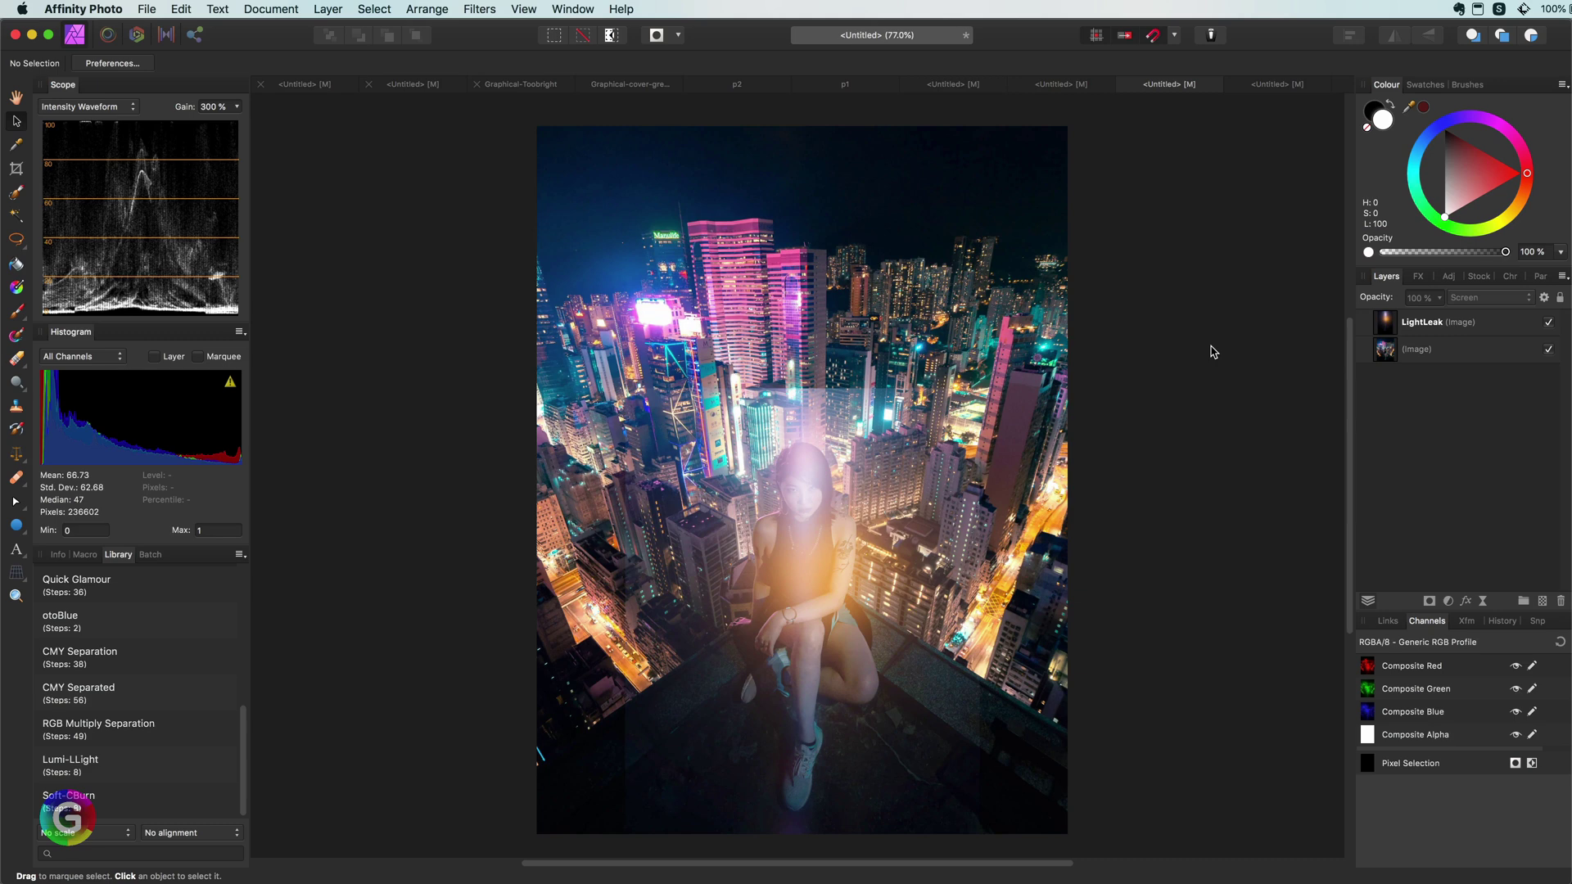
pyautogui.click(1415, 326)
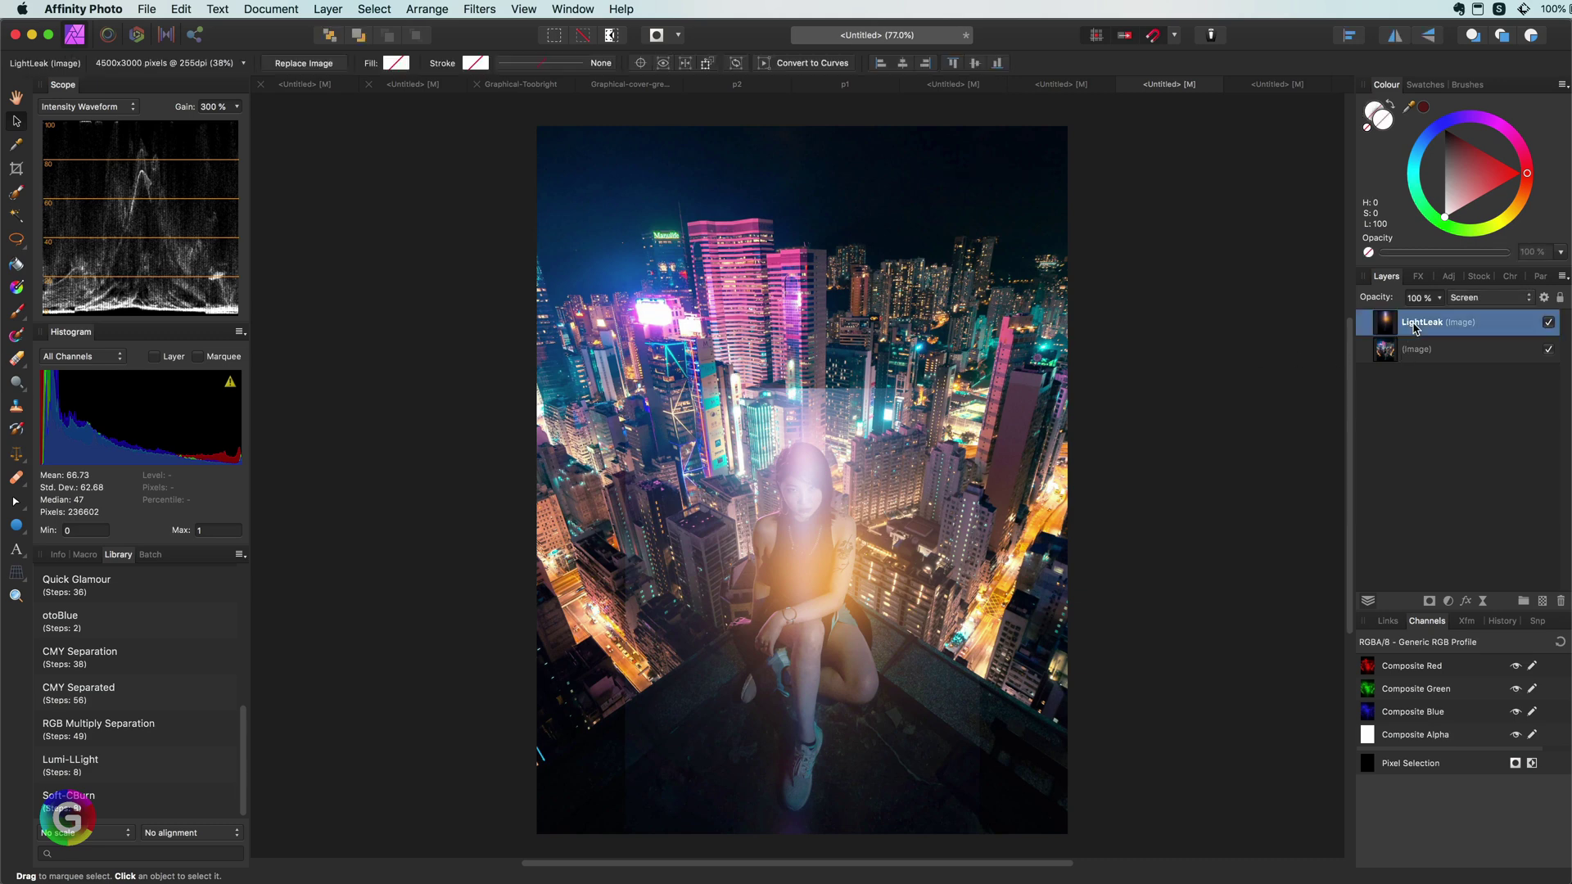
pyautogui.click(1544, 299)
pyautogui.moveTo(1171, 547); pyautogui.dragTo(1211, 742)
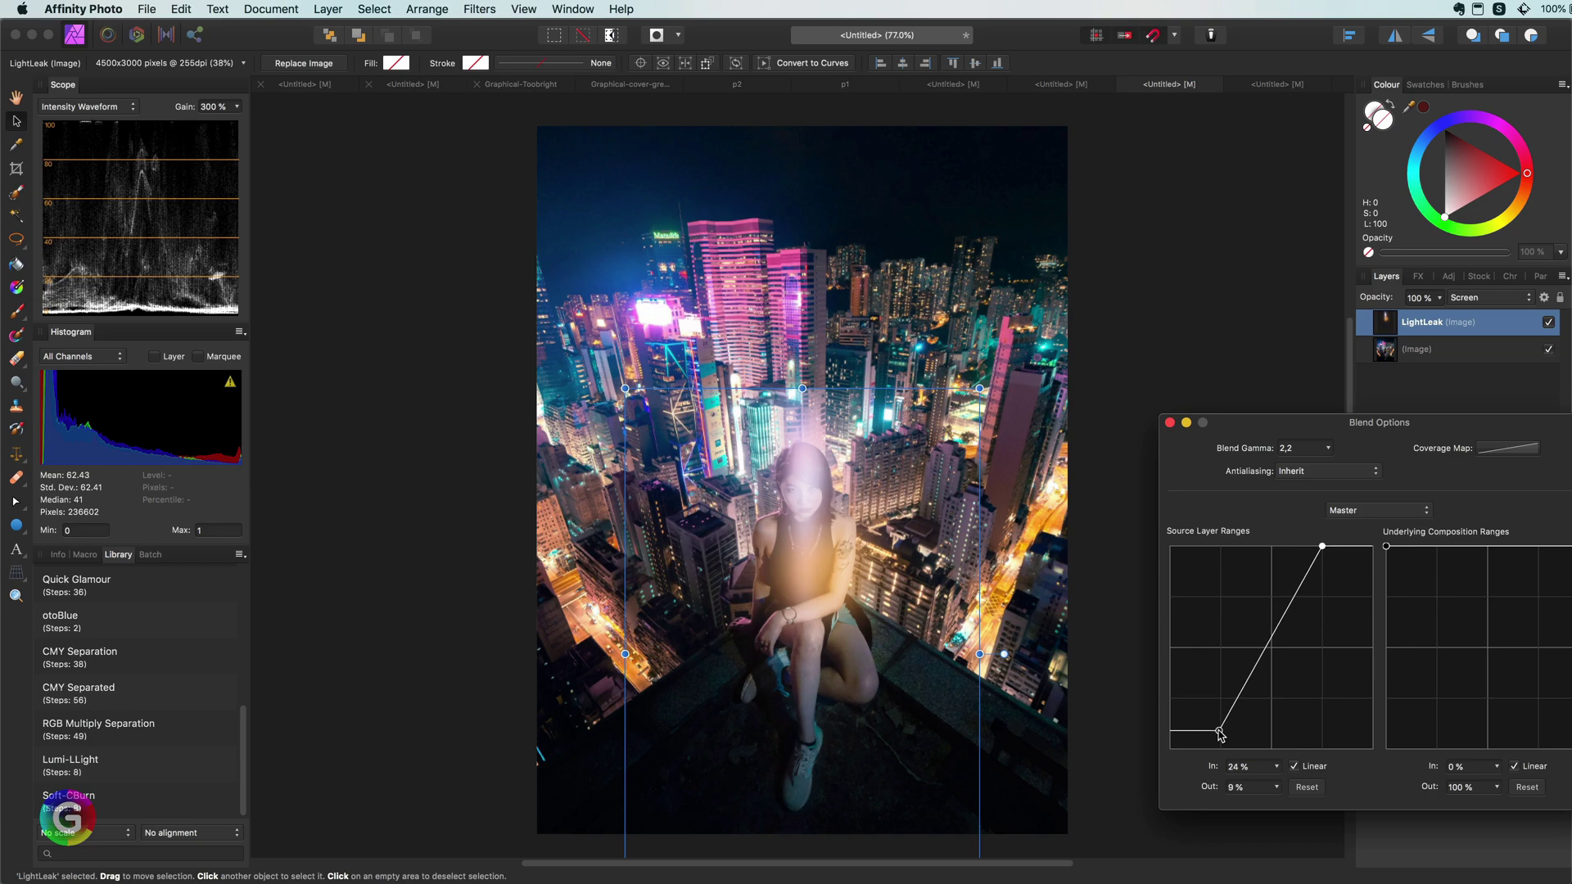
pyautogui.click(1170, 423)
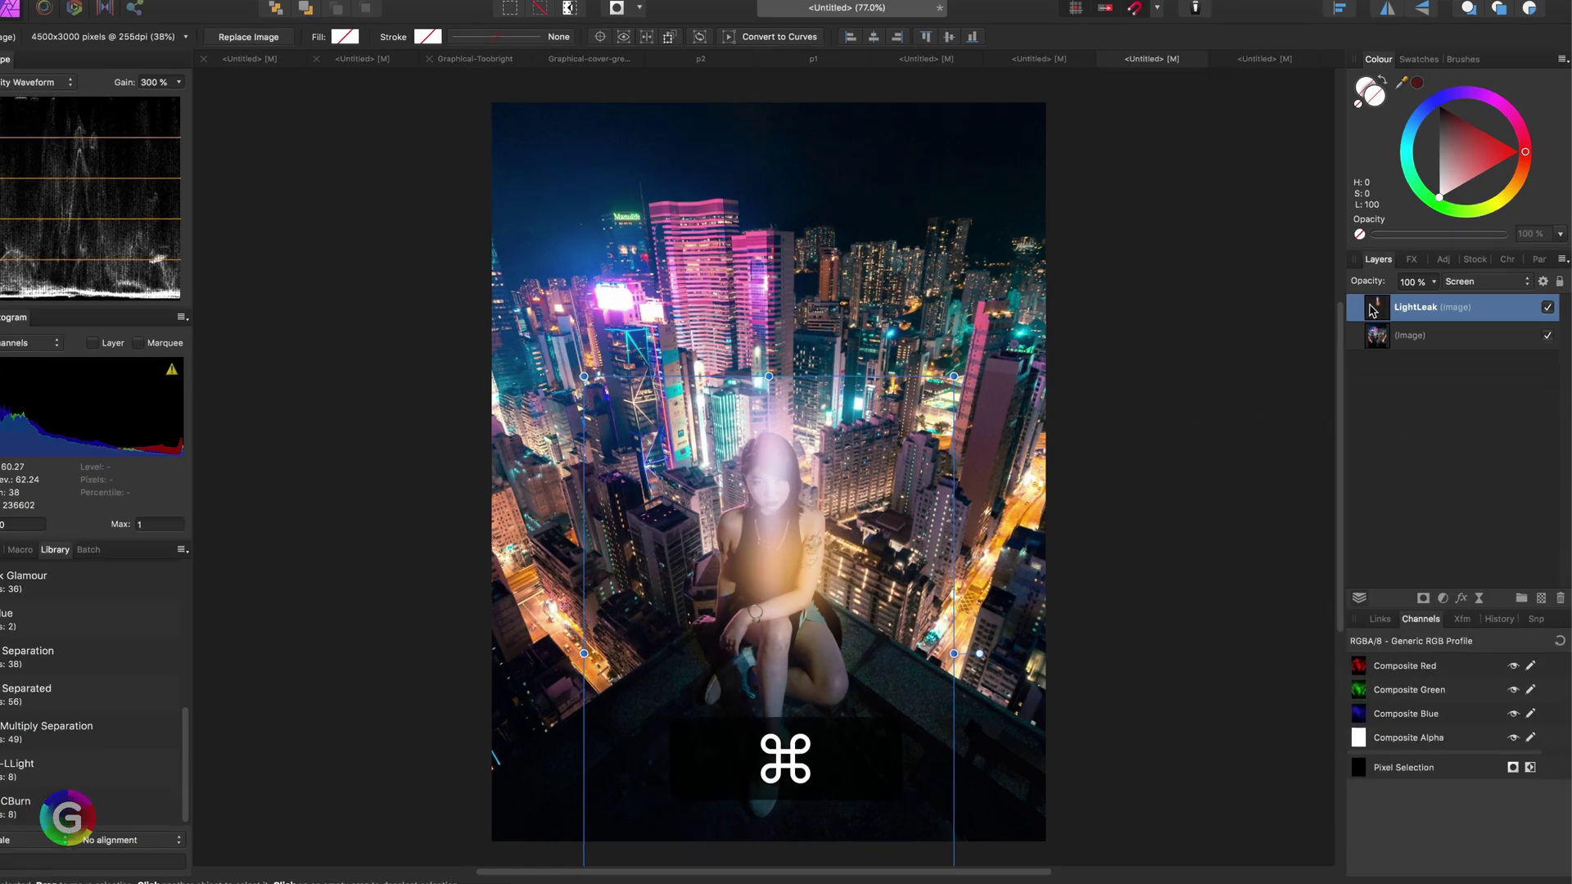
# - Create a new layer above the city photo masked to the light leak's shape, and hide LightLeak
pyautogui.keyDown('super'); pyautogui.click(1383, 321); pyautogui.keyUp('super')
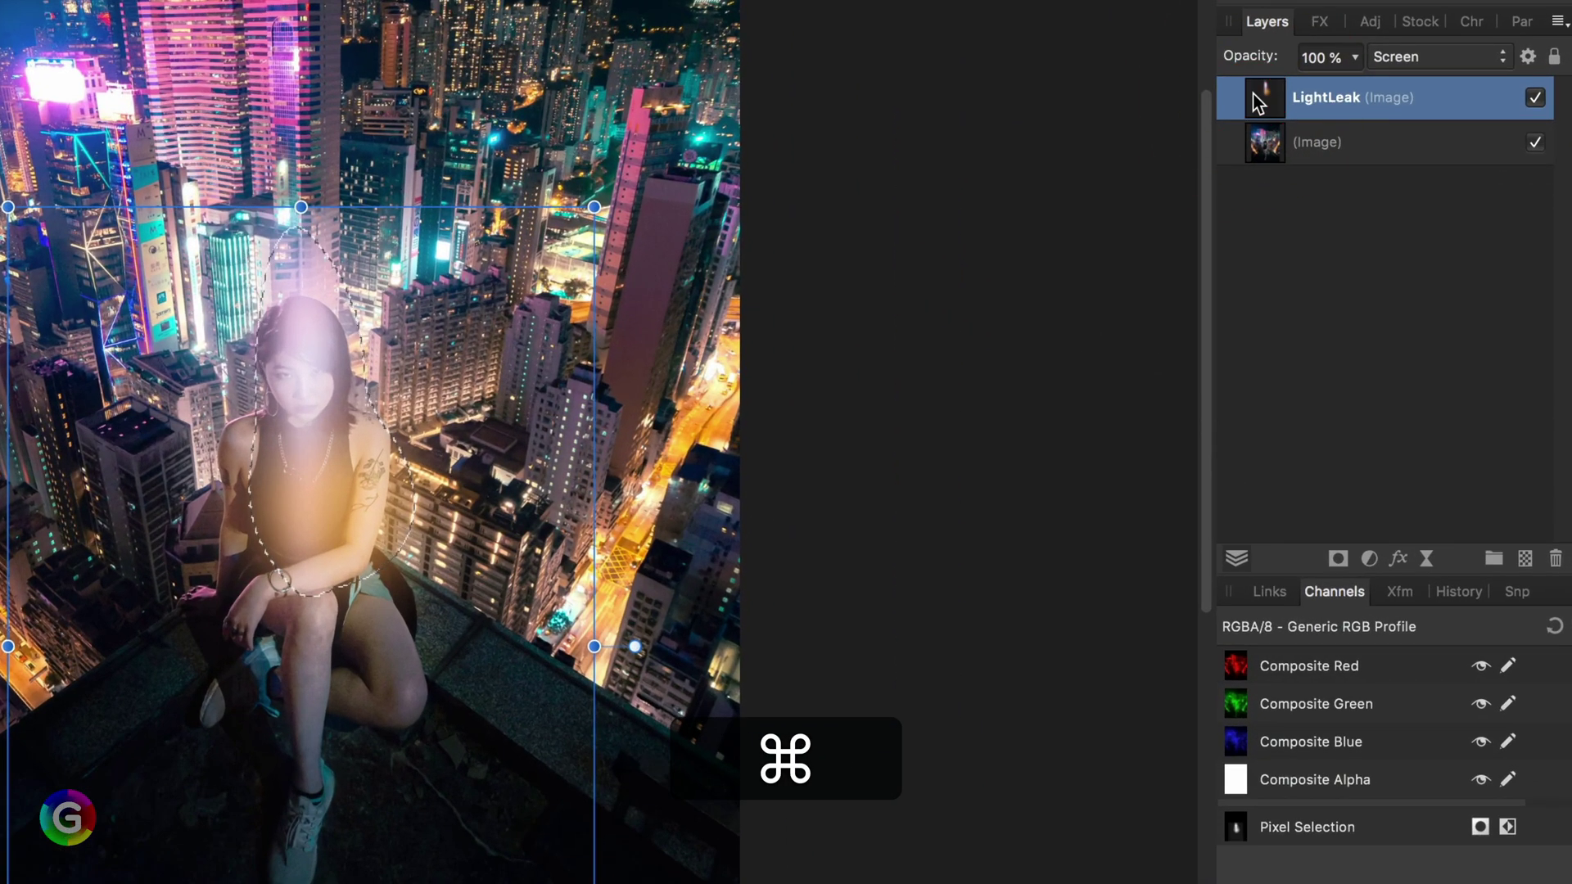
pyautogui.click(1262, 146)
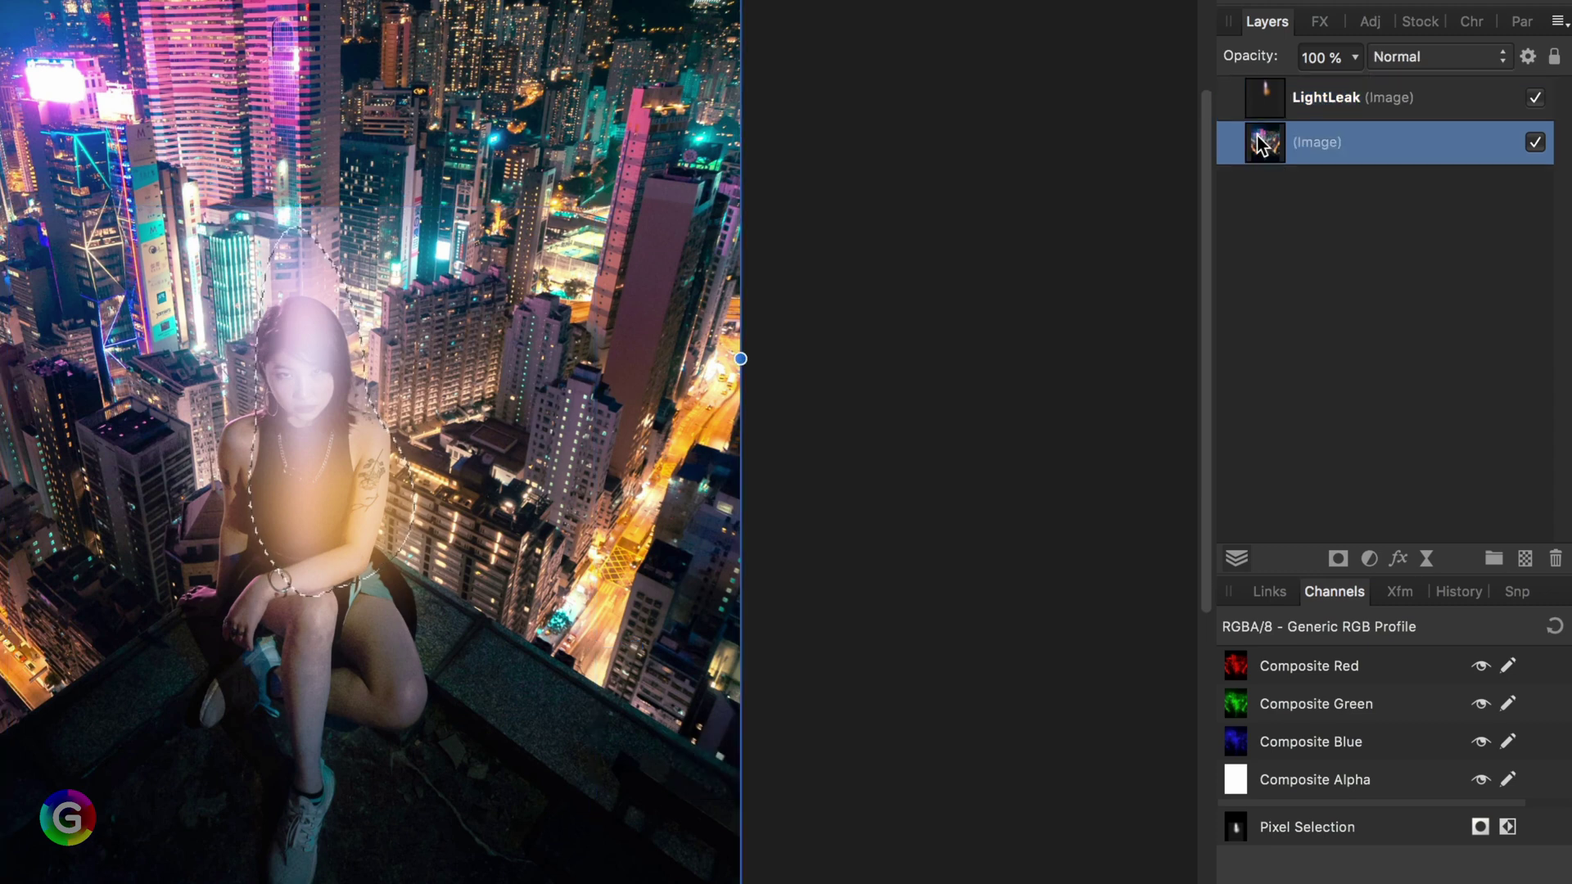
pyautogui.rightClick(1262, 146)
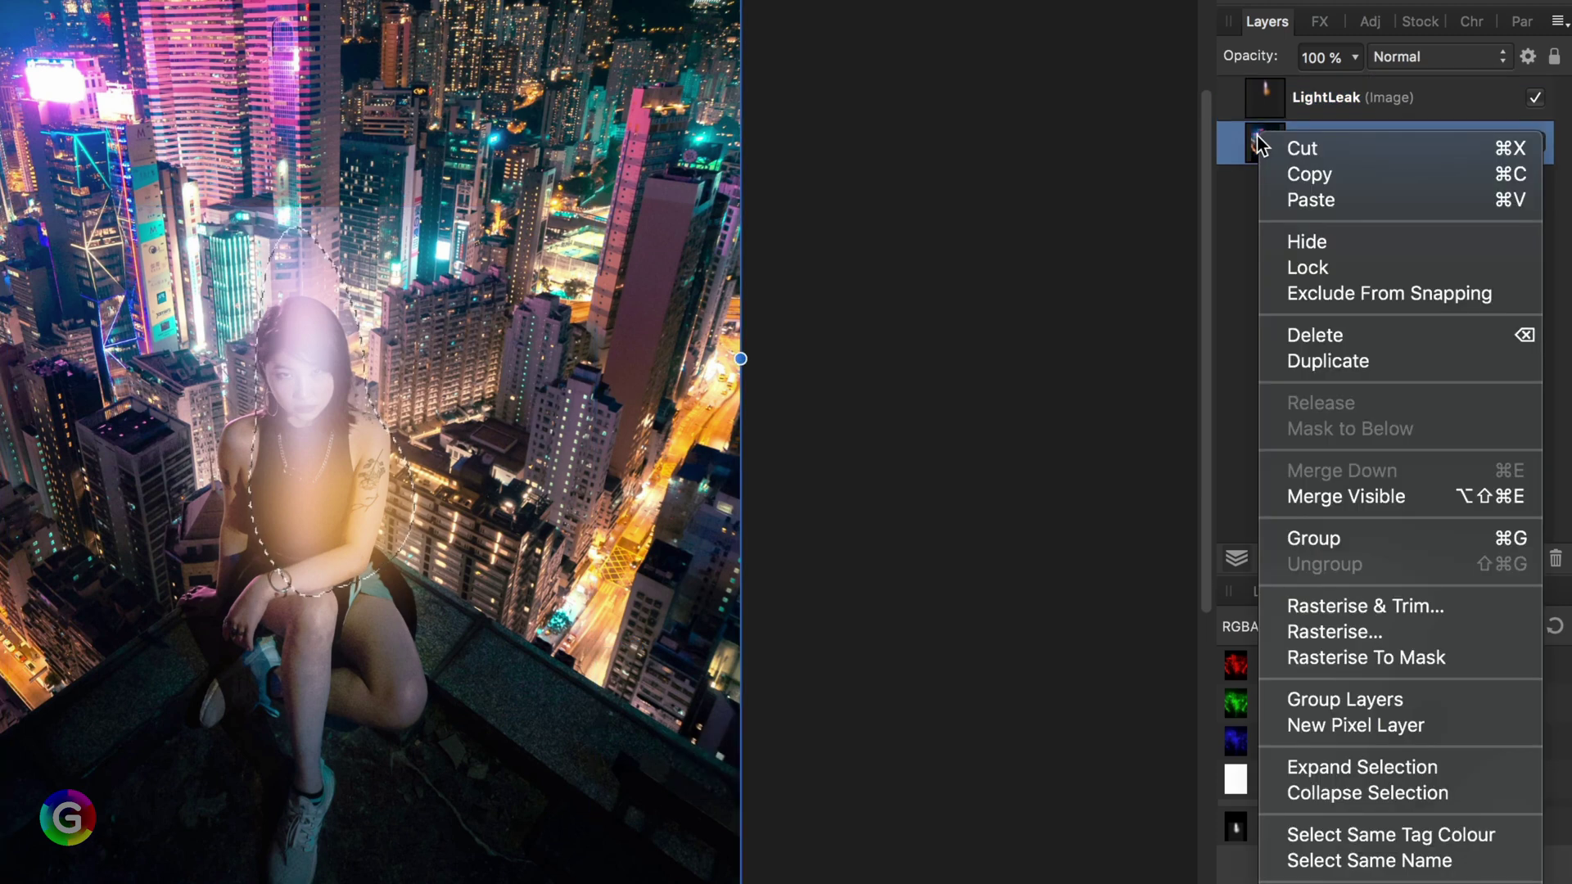
pyautogui.click(1351, 367)
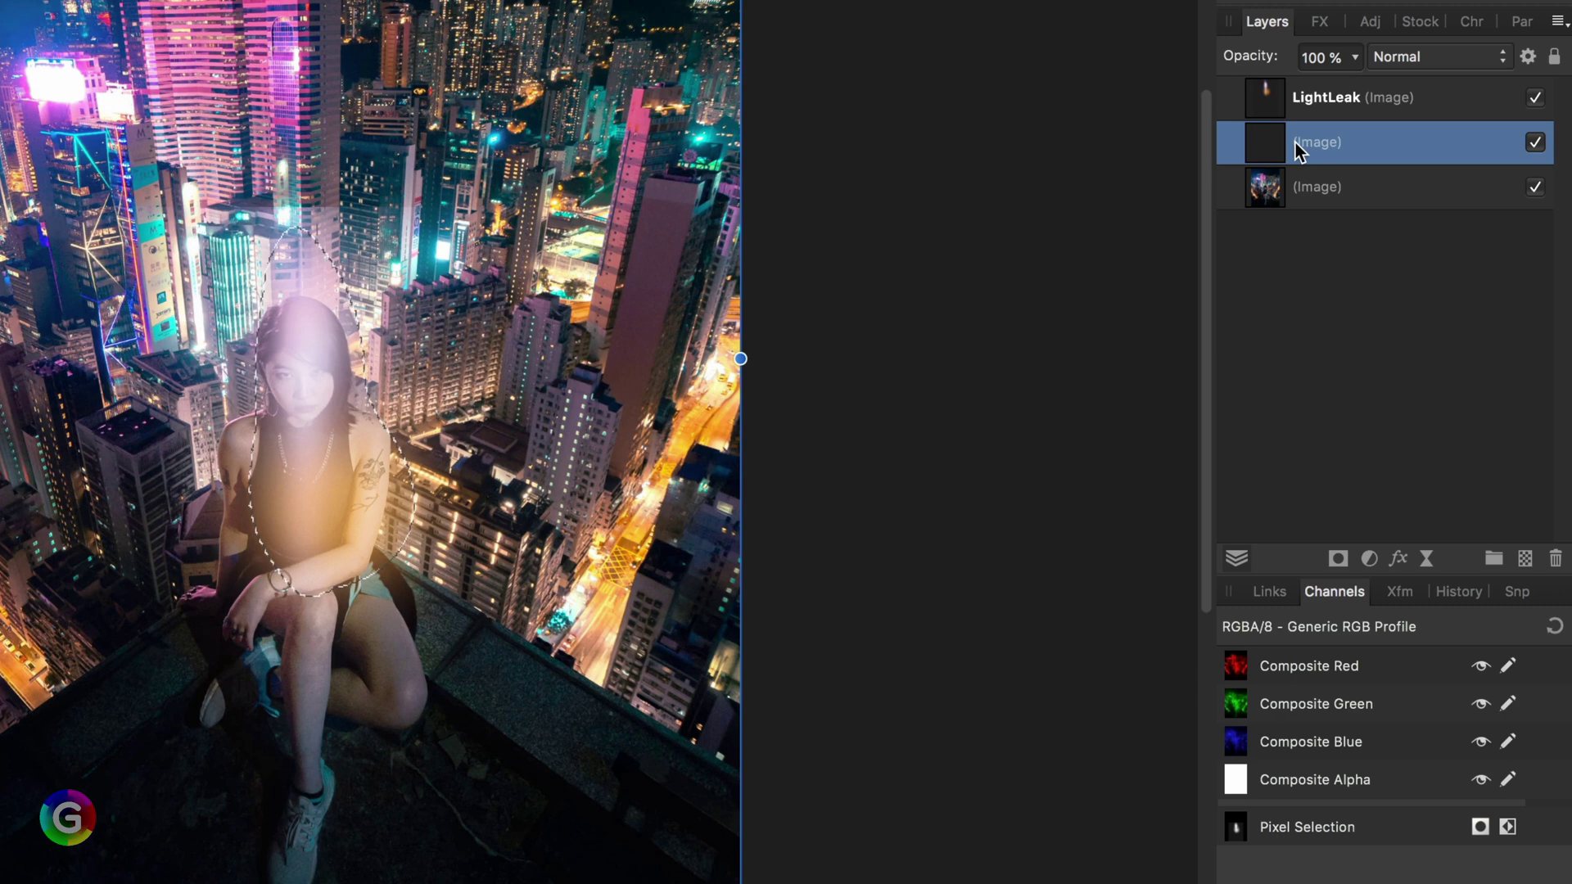
pyautogui.click(1337, 559)
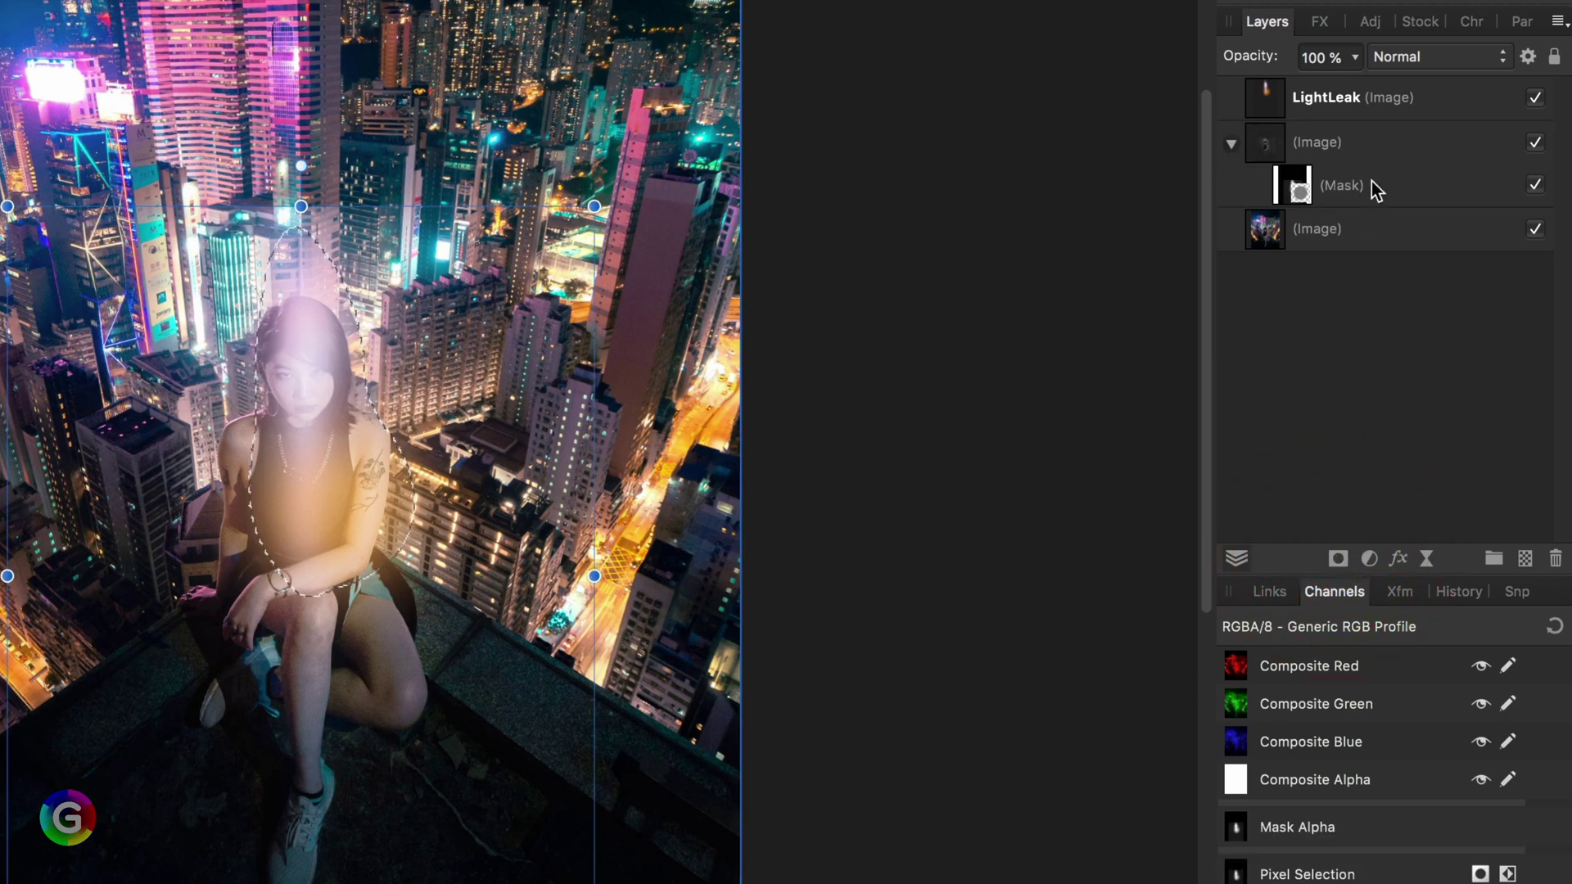
pyautogui.press('super+d')
pyautogui.click(1536, 99)
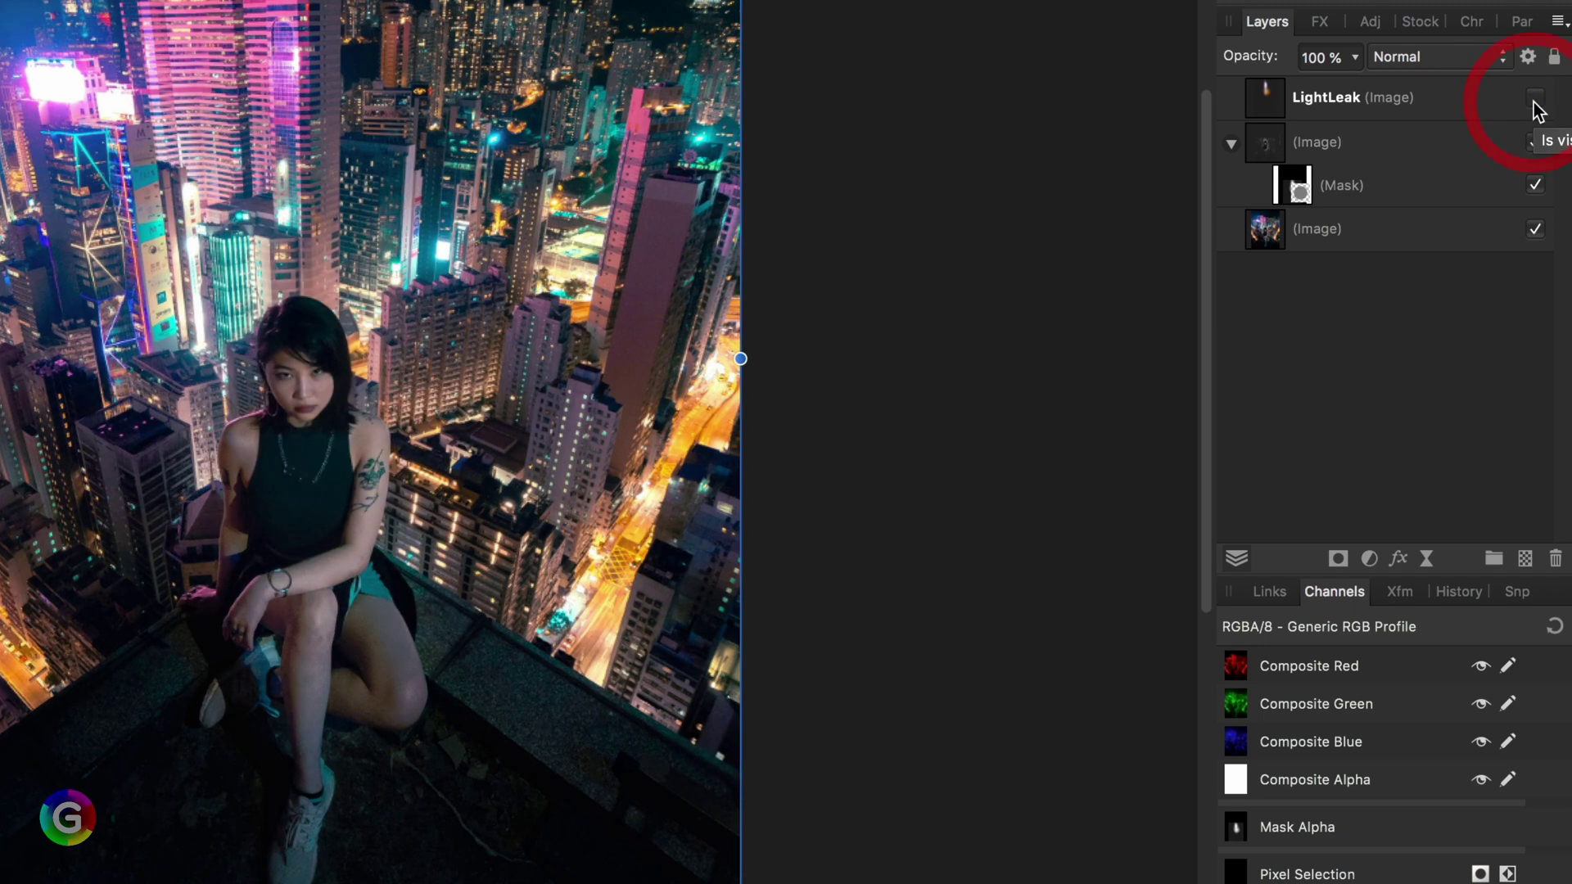
pyautogui.click(1422, 136)
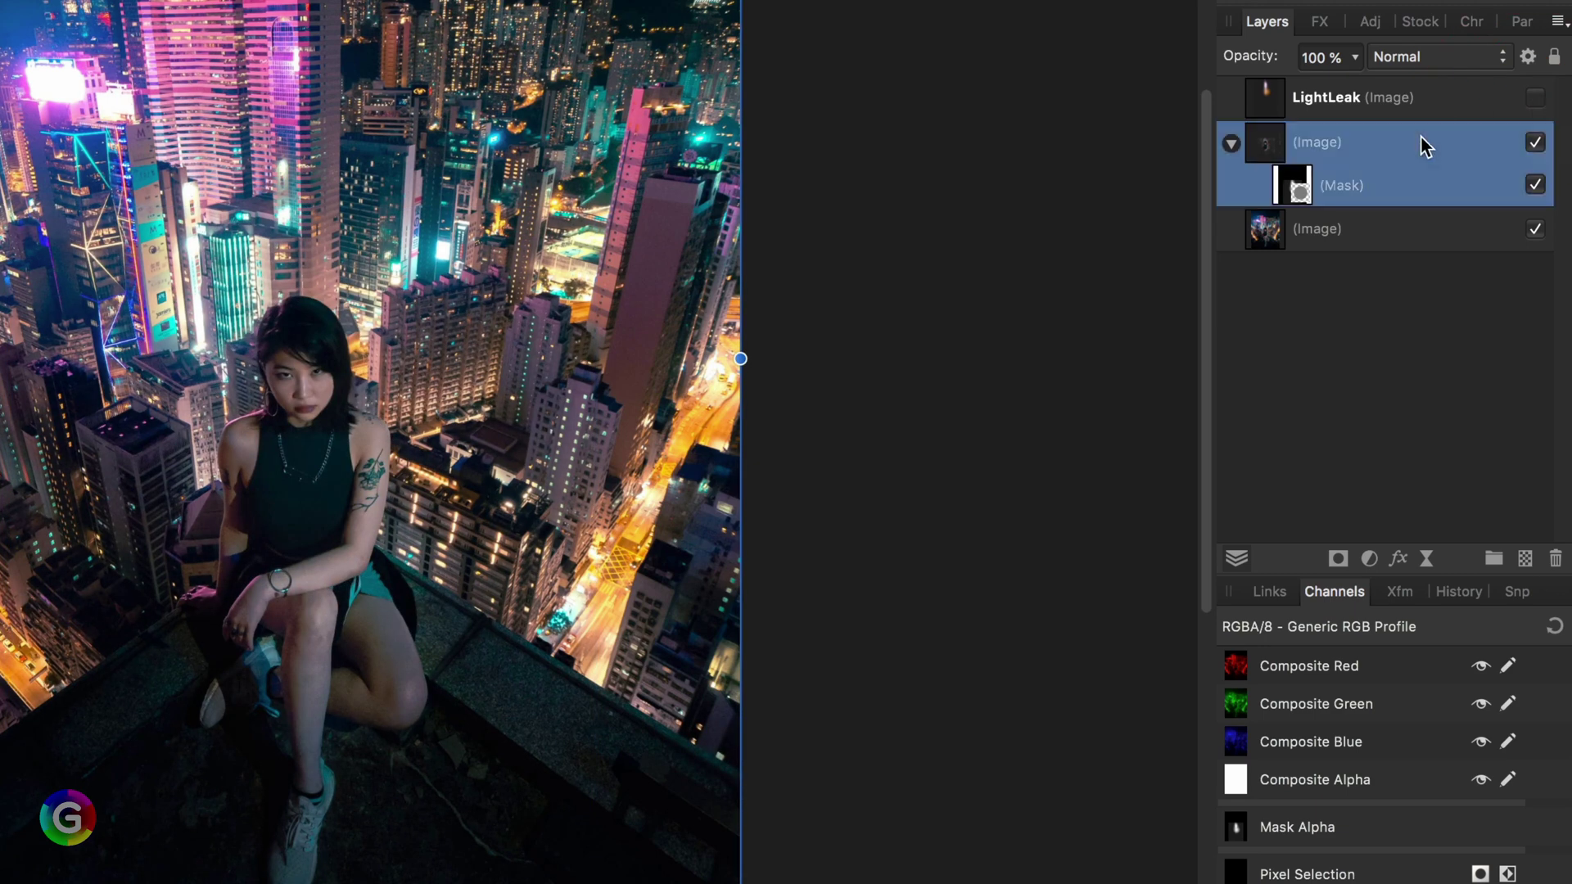
pyautogui.click(1422, 57)
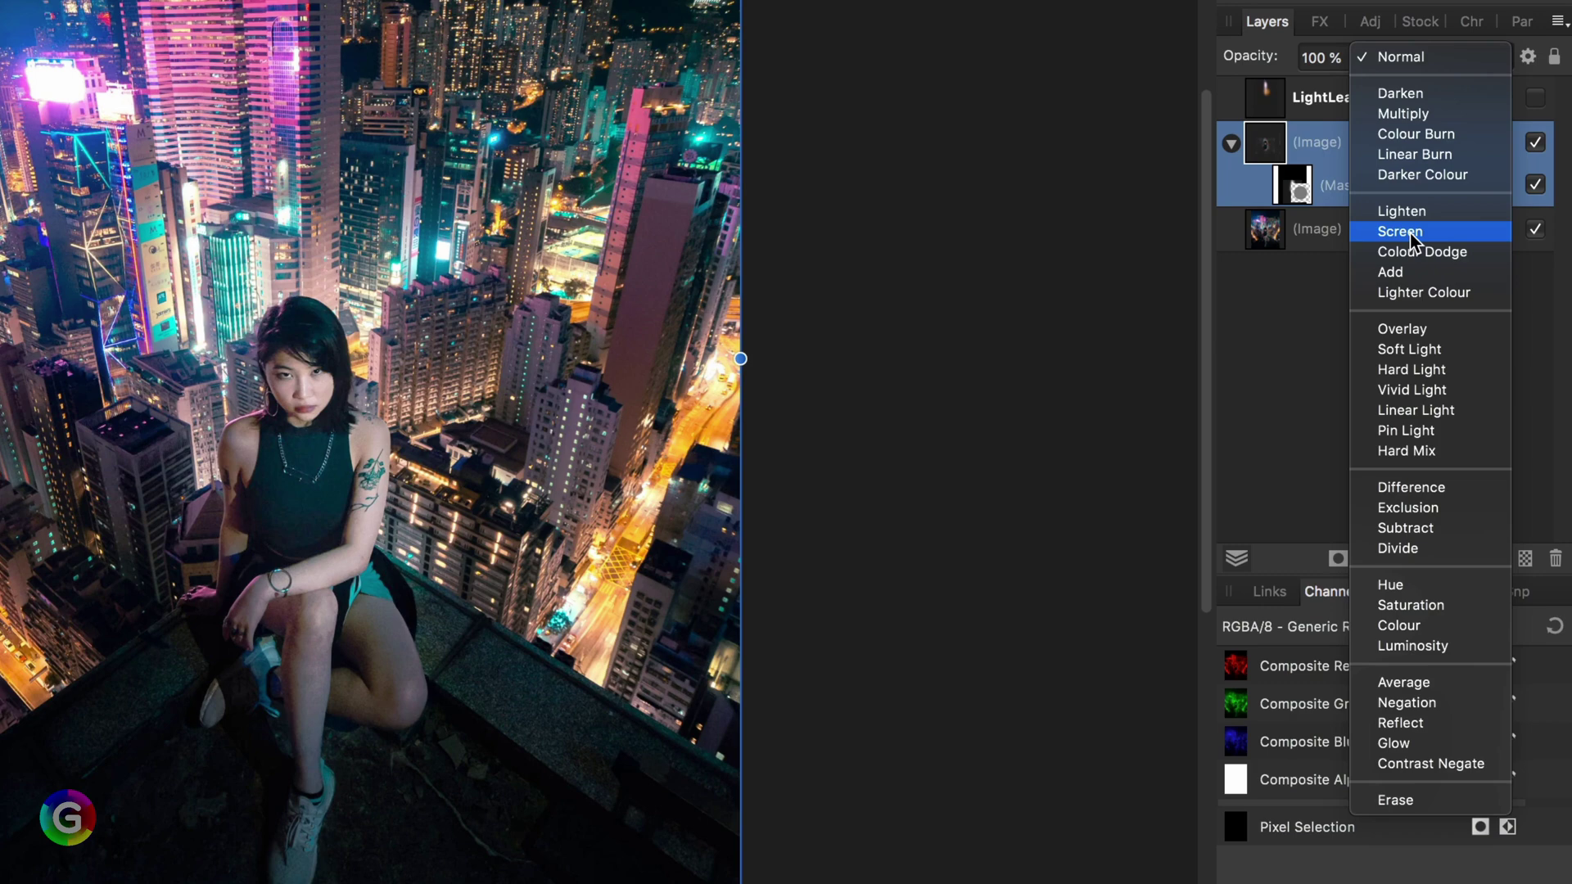
# - Blend the new masked layer in Screen mode and toggle it to compare the brightening
pyautogui.click(1410, 233)
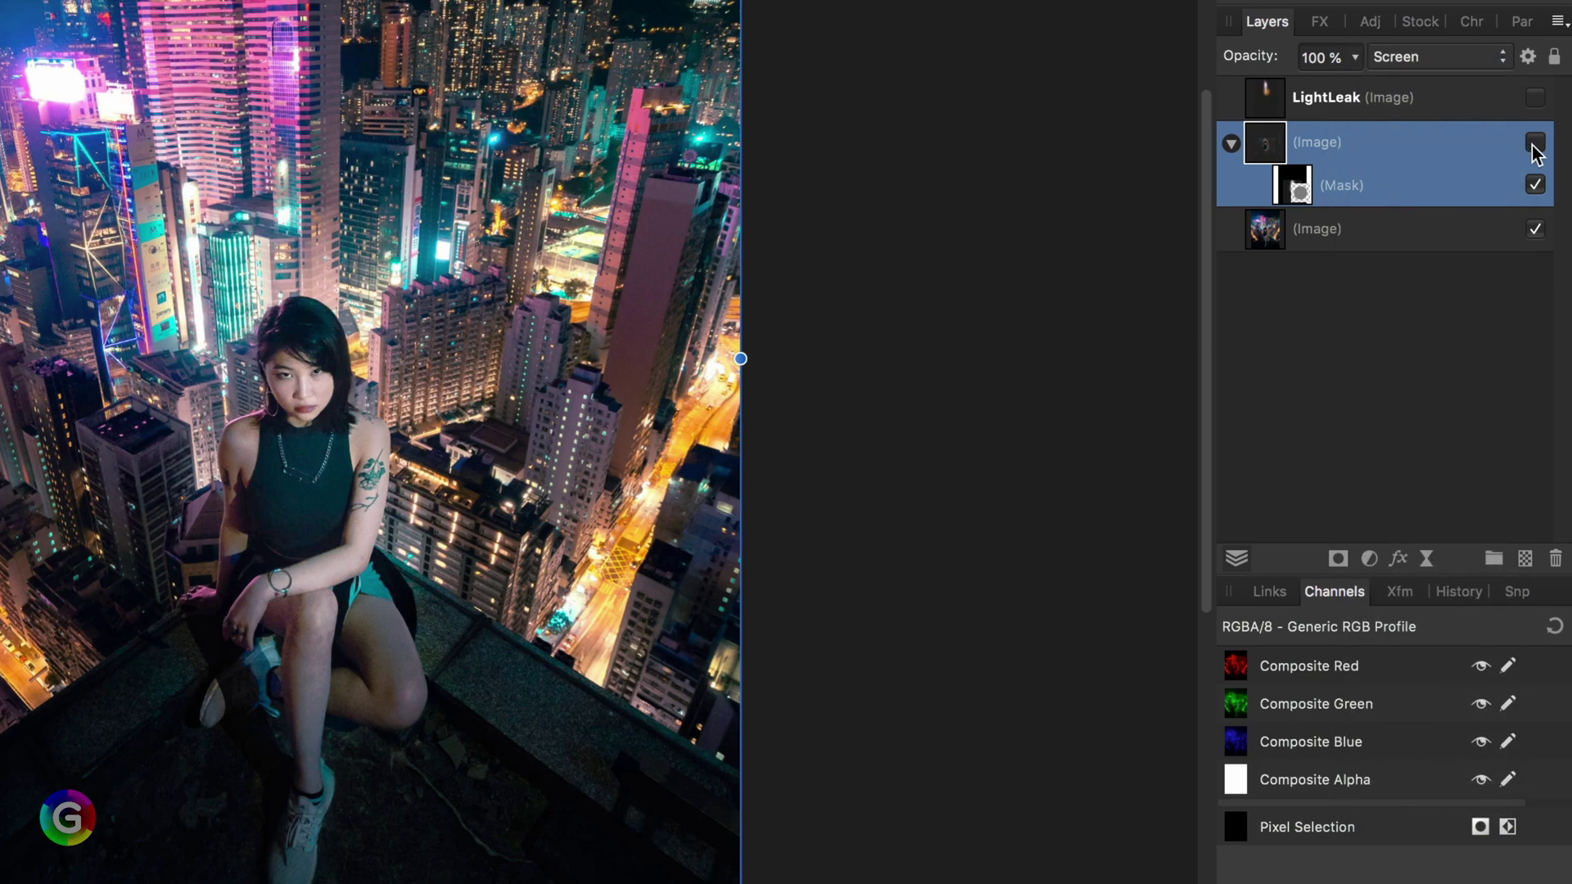
pyautogui.click(1535, 143)
pyautogui.click(1535, 143)
pyautogui.click(1367, 560)
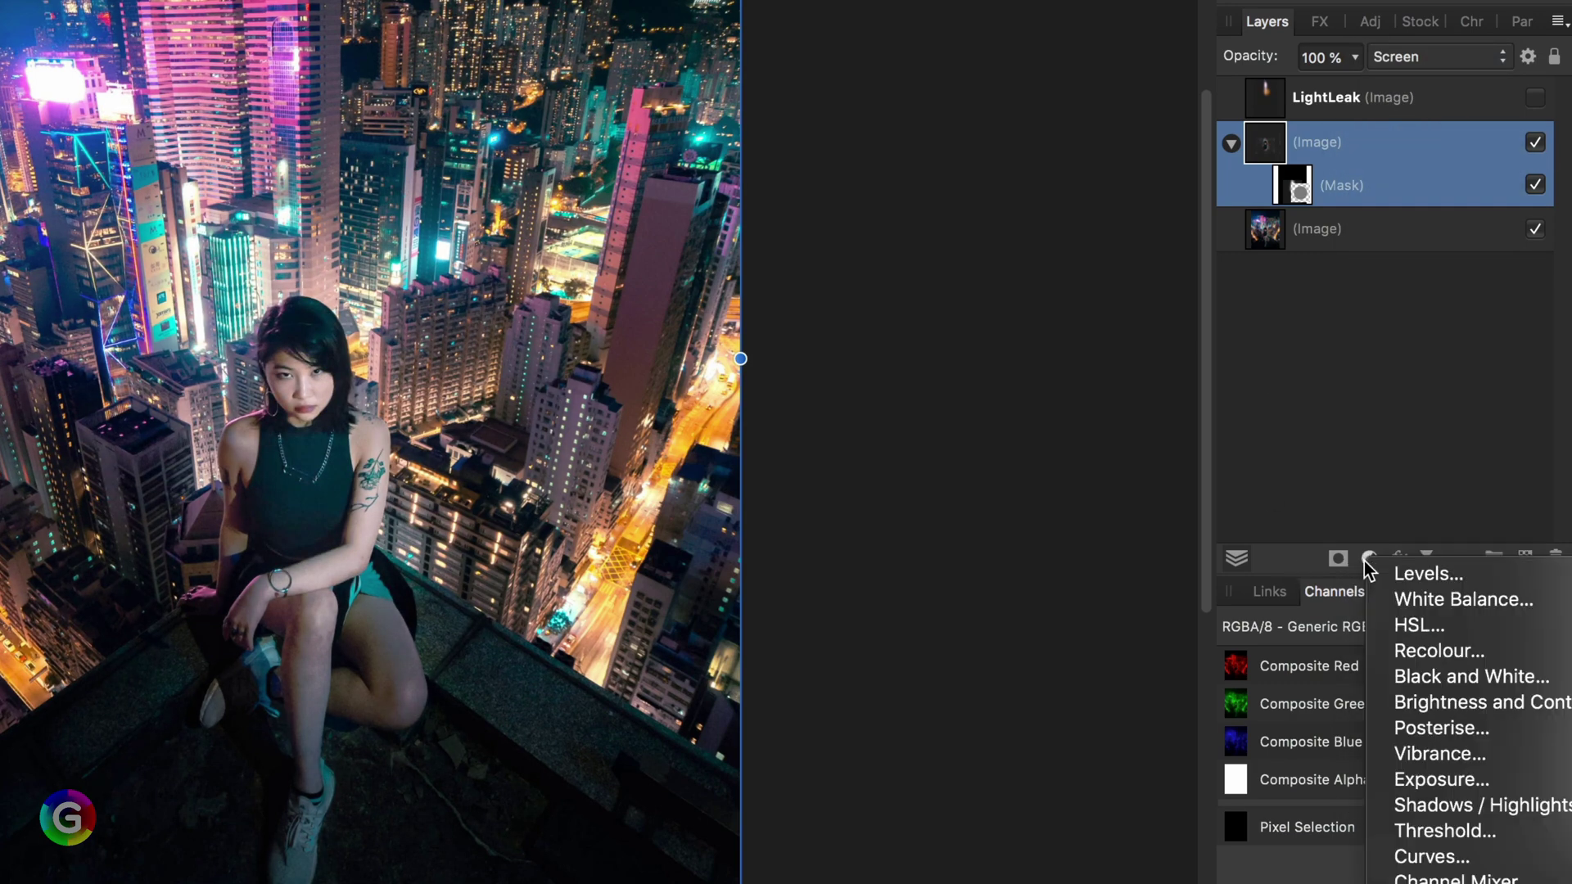
pyautogui.click(1435, 708)
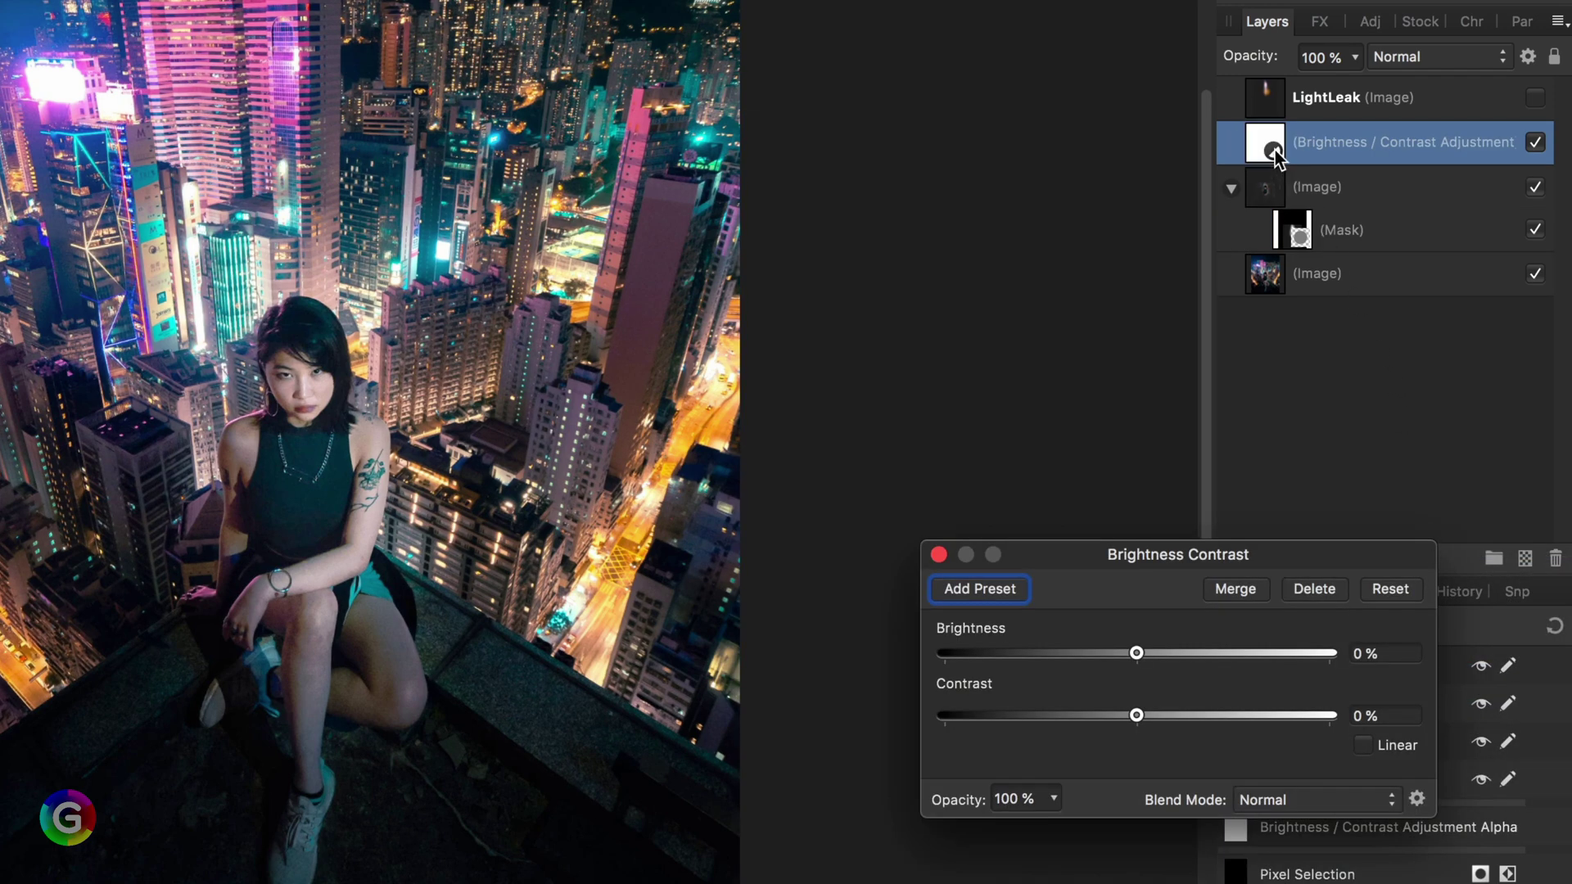
pyautogui.moveTo(1276, 156); pyautogui.dragTo(1356, 247)
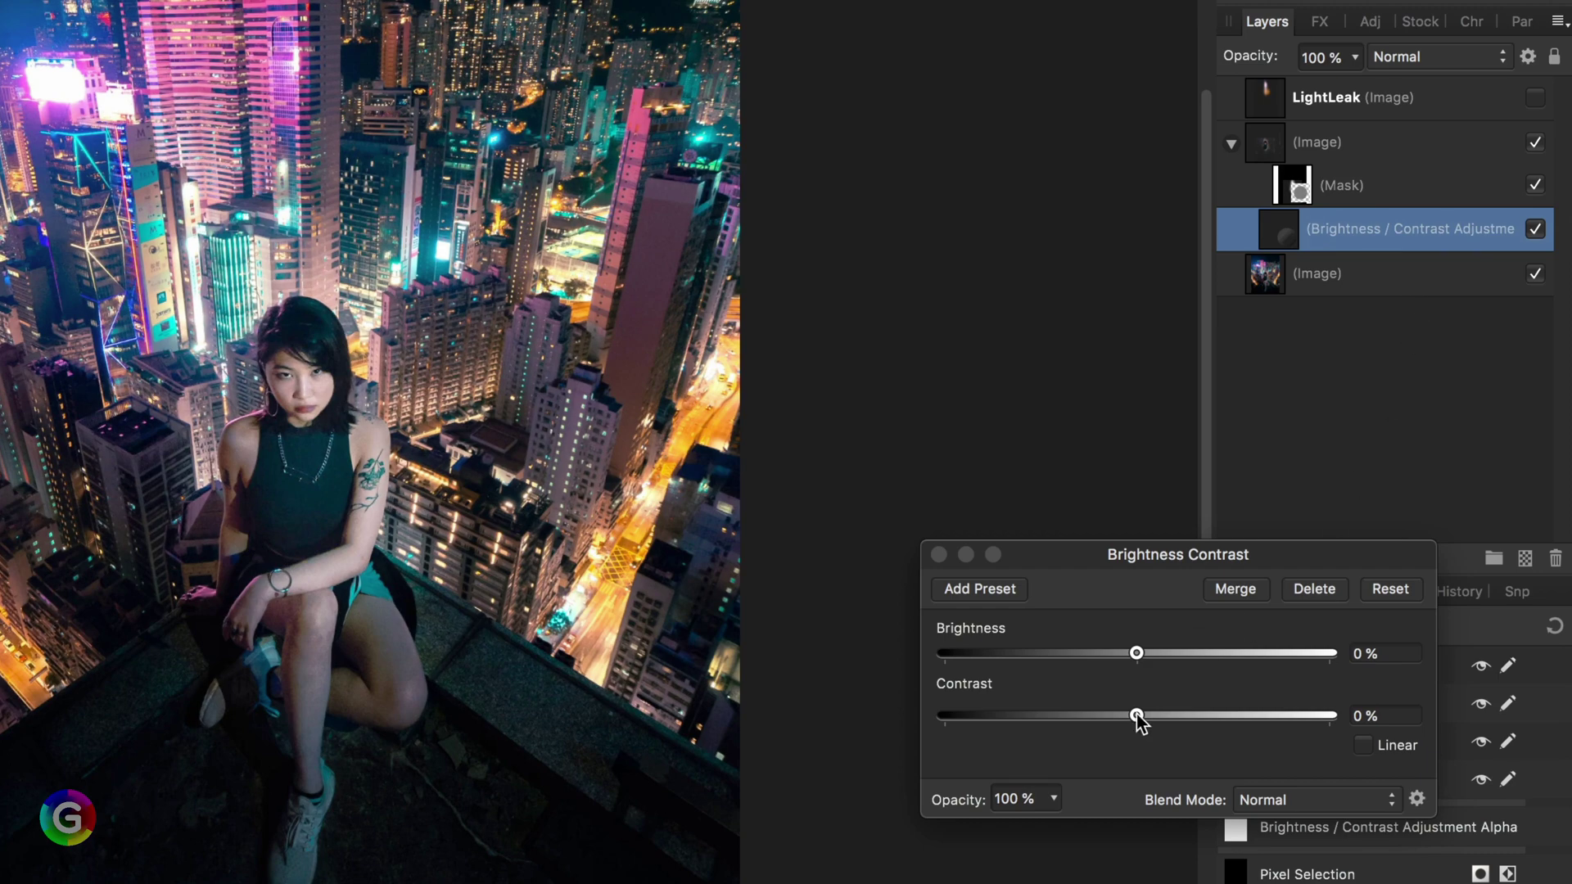
pyautogui.moveTo(1138, 719); pyautogui.dragTo(1353, 717)
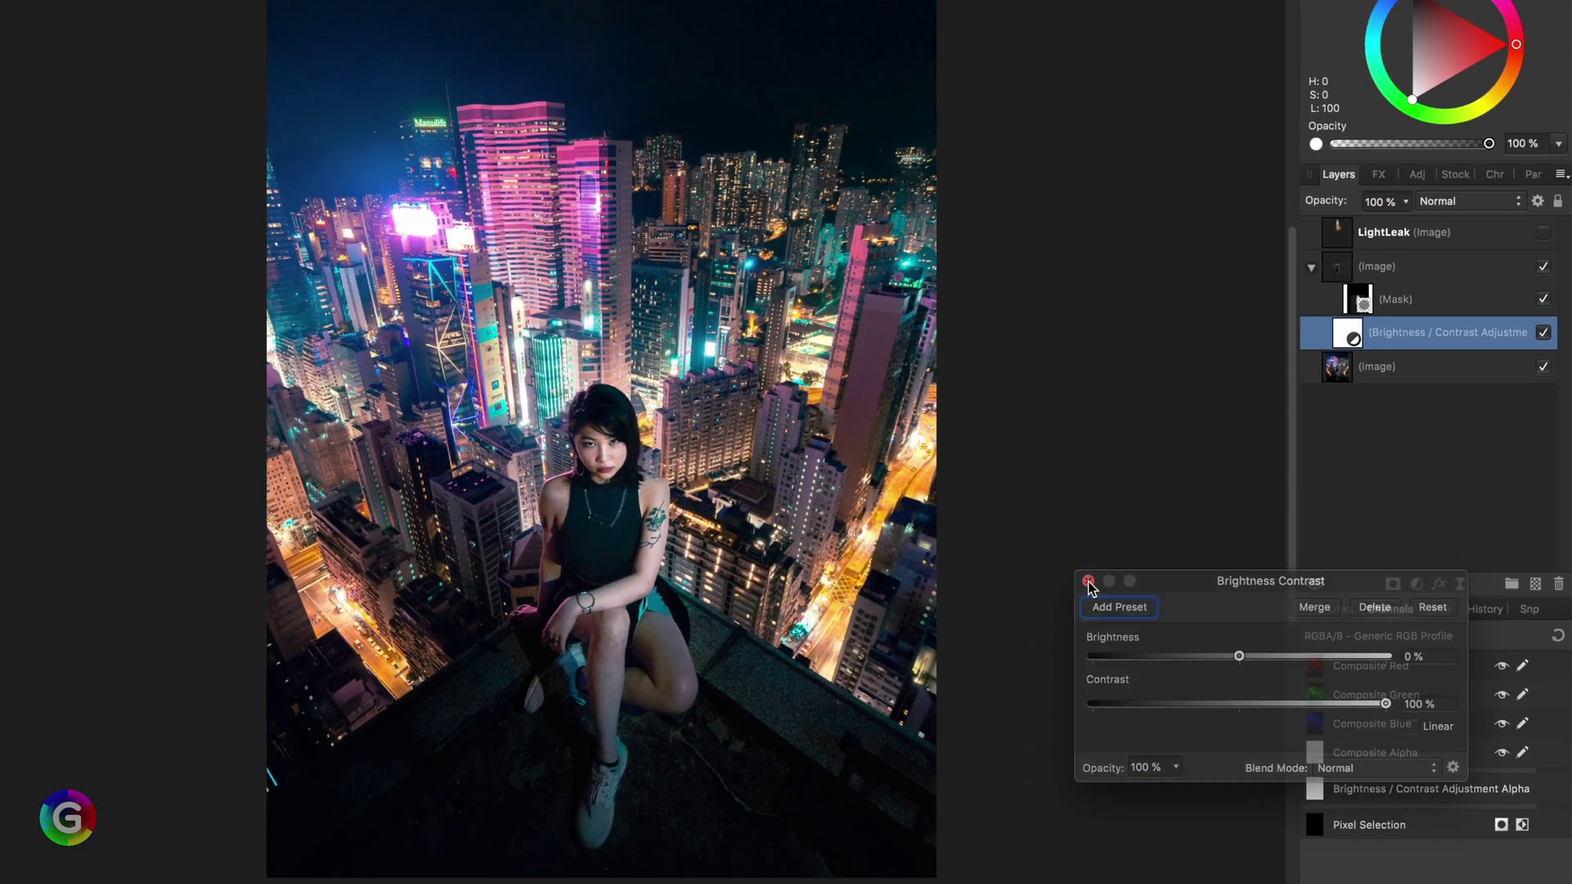
pyautogui.click(939, 556)
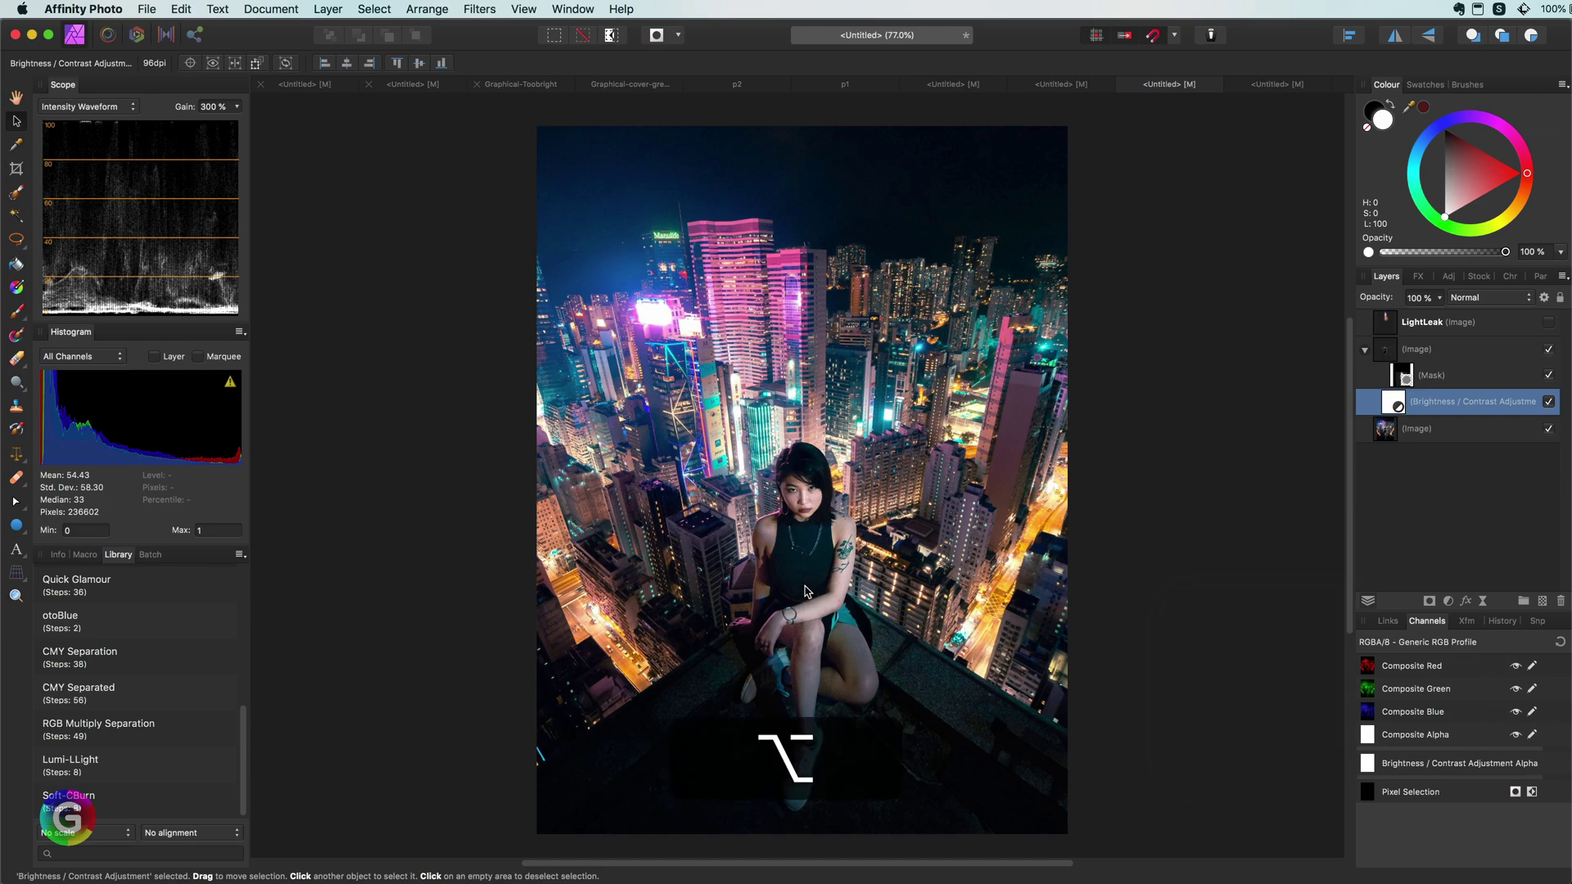
pyautogui.scroll(5, 807, 591)
pyautogui.scroll(2, 807, 592)
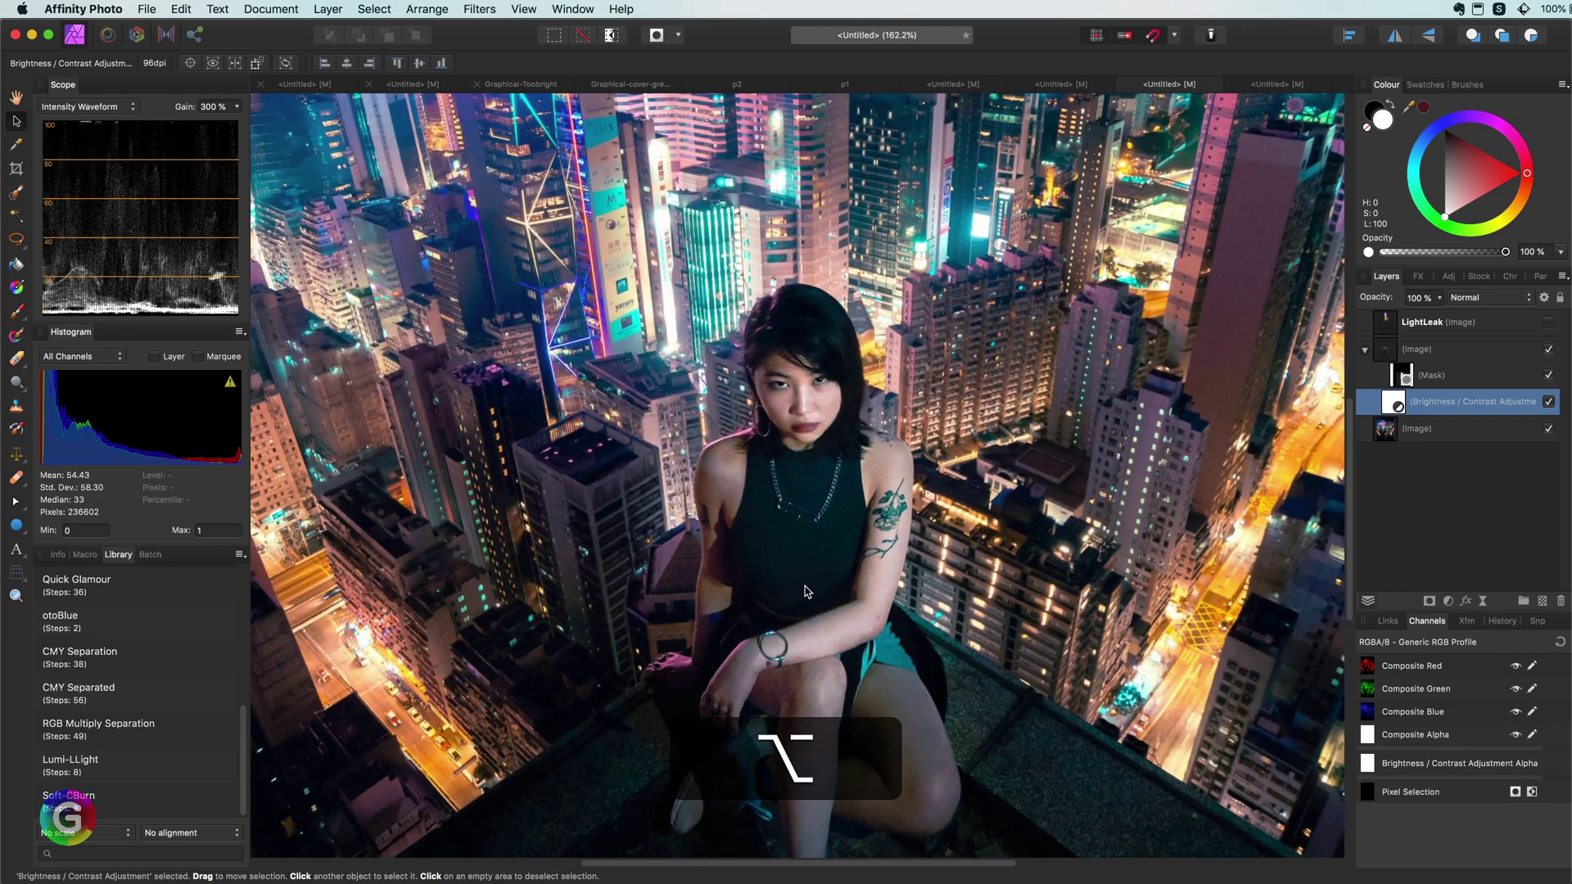
pyautogui.click(1549, 350)
pyautogui.click(1549, 350)
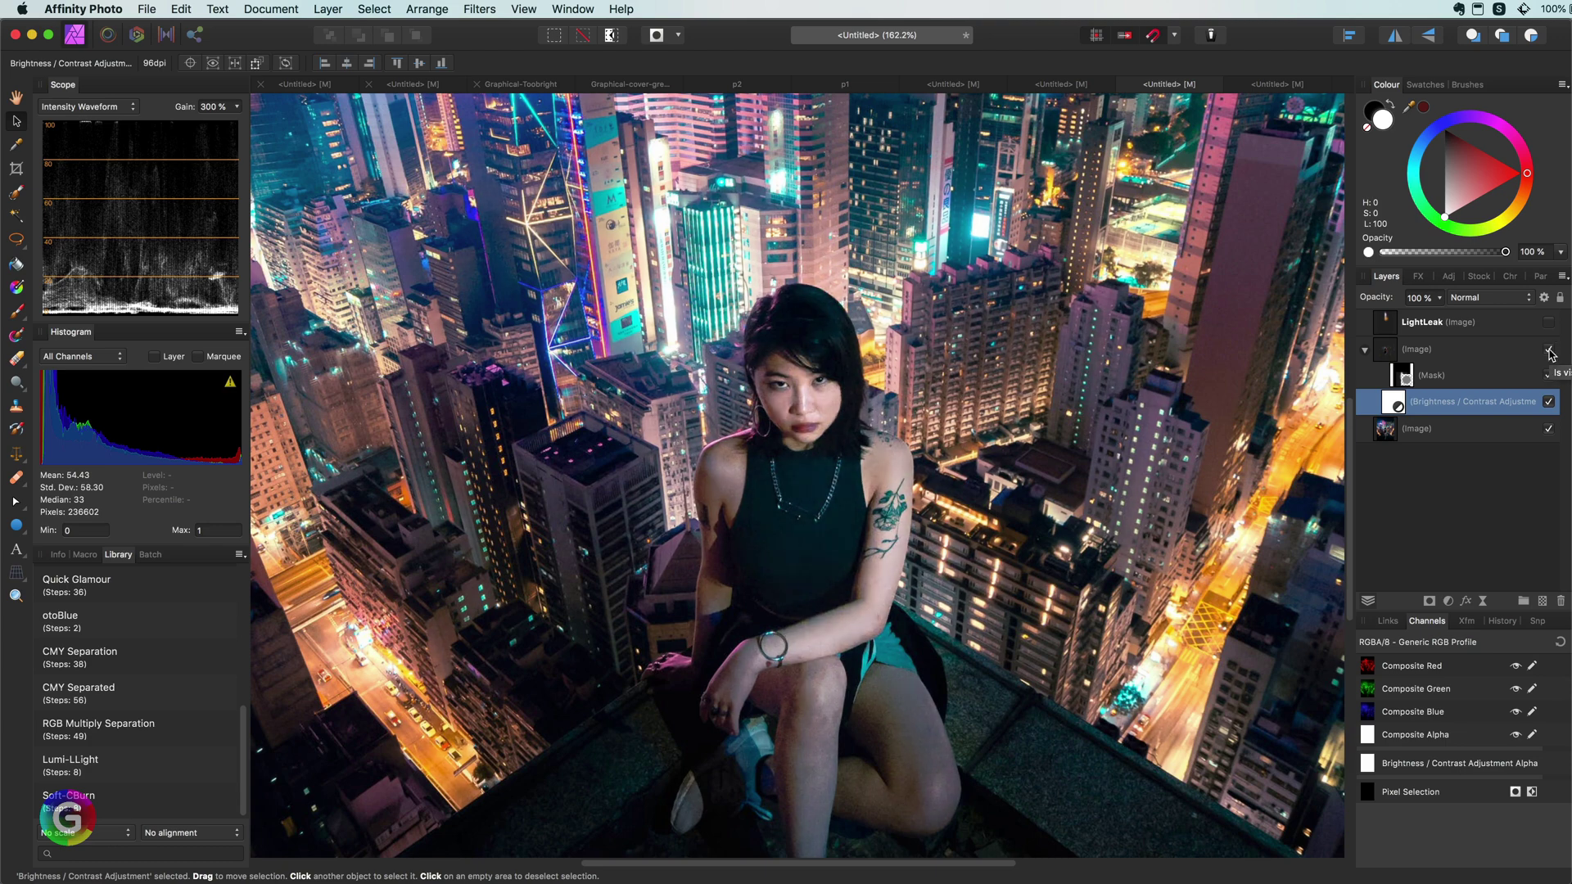
pyautogui.press('super+0')
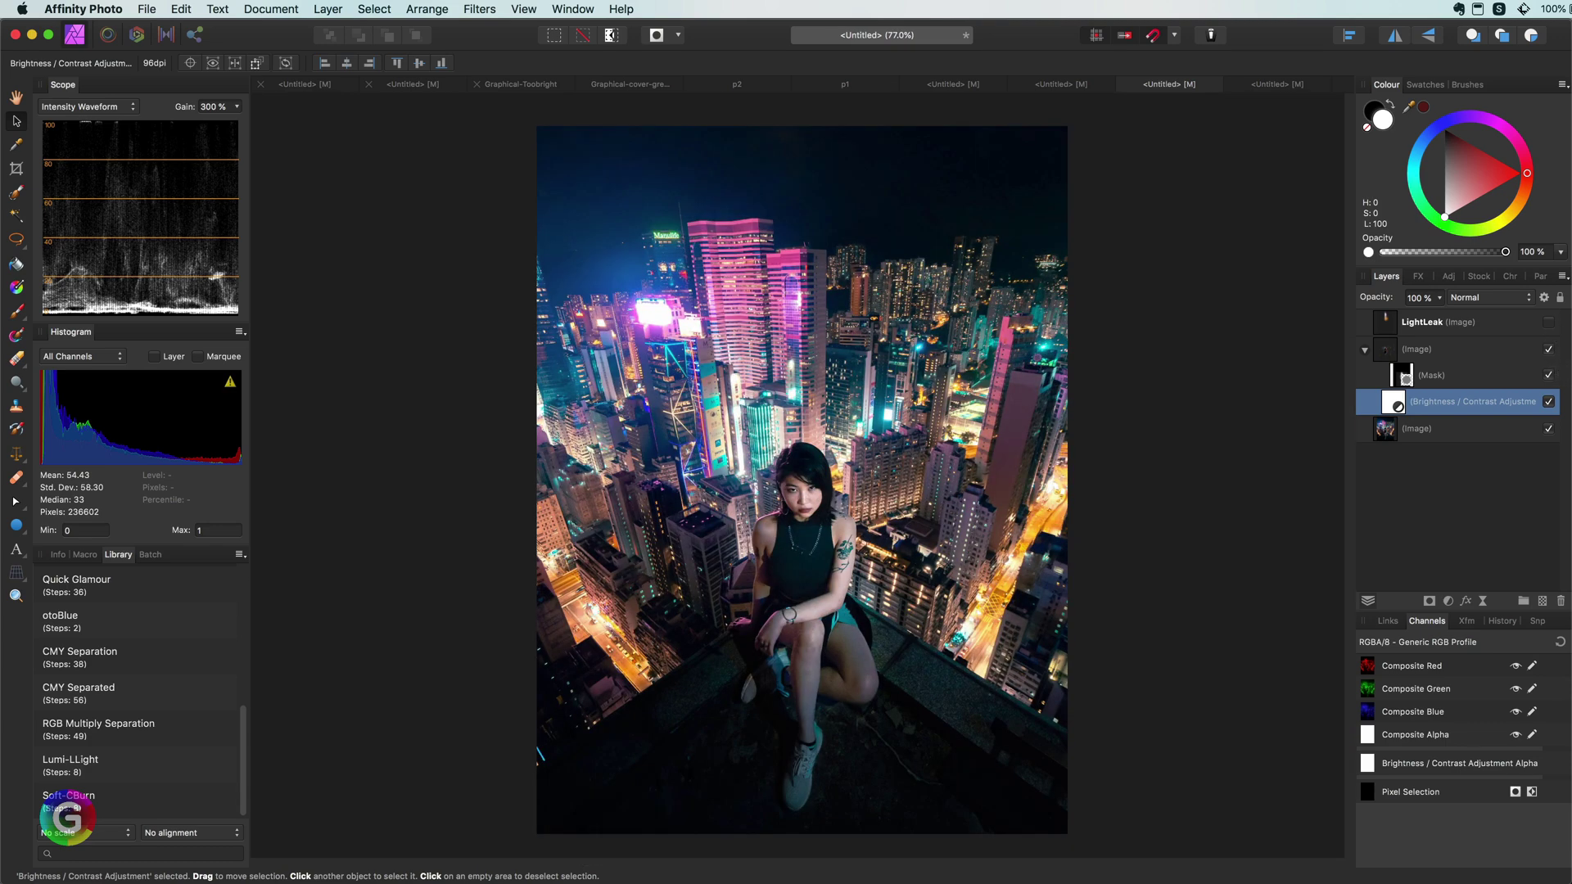
# - In the woman portrait, delete the finished Group and top image layers
pyautogui.click(1267, 86)
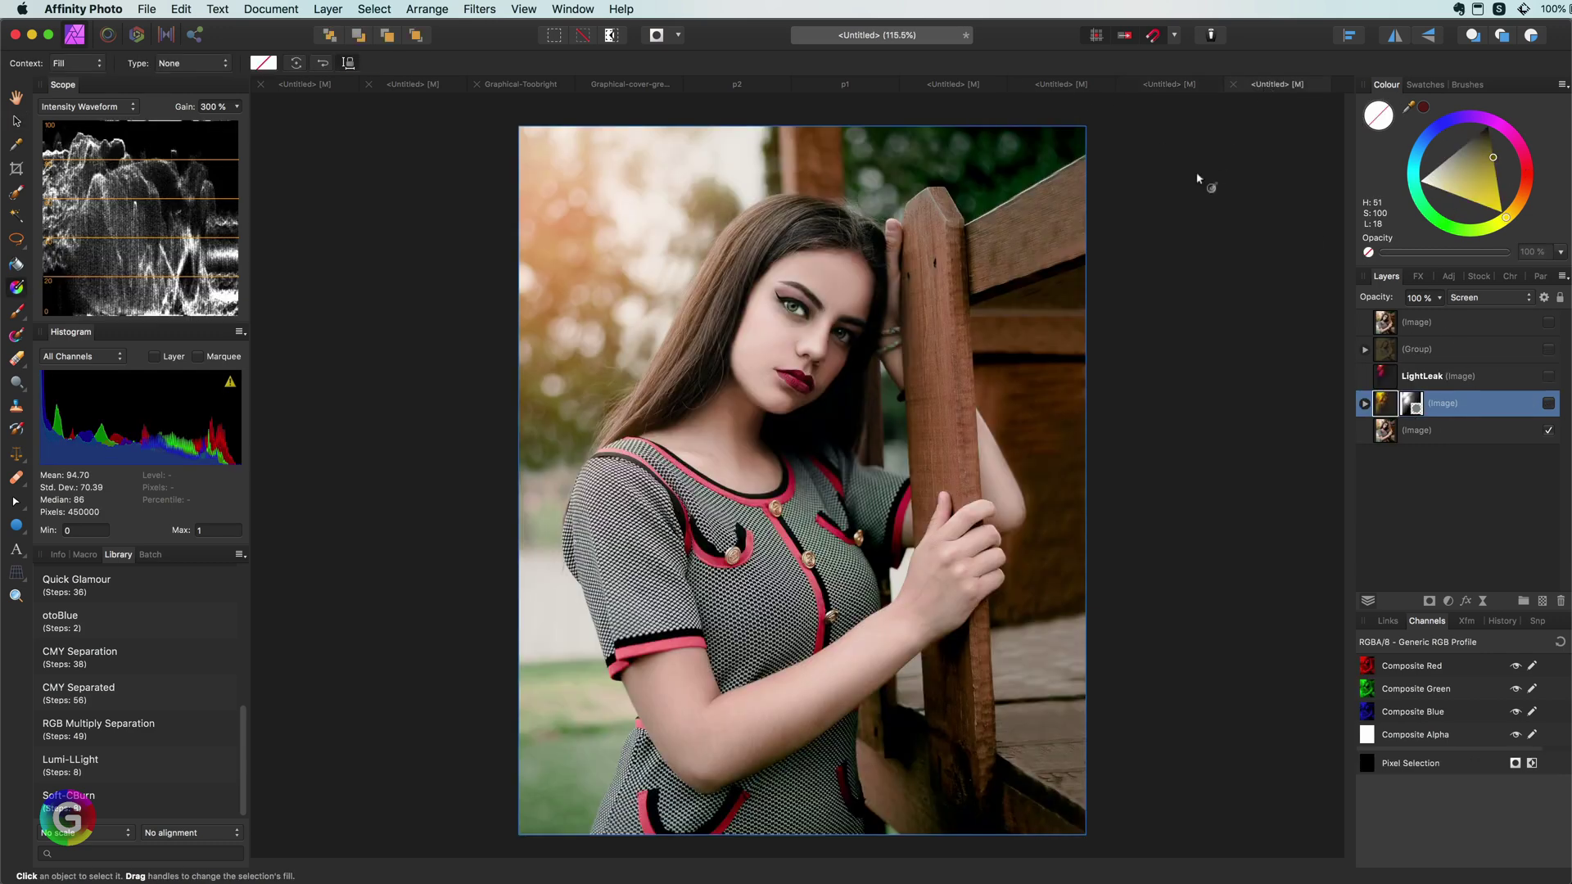
pyautogui.click(1549, 404)
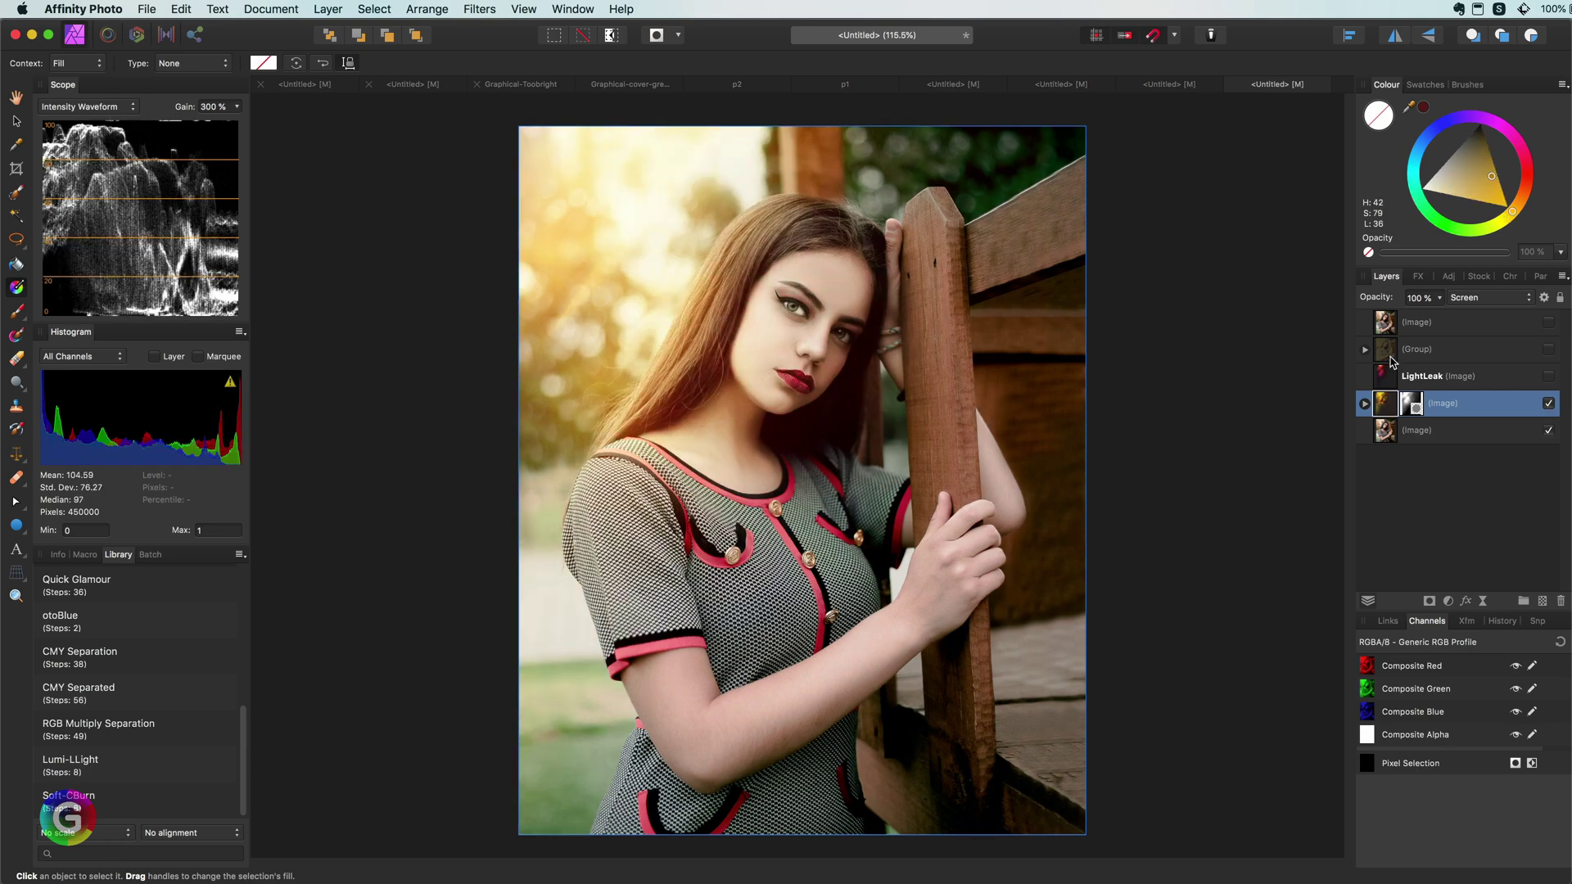
pyautogui.press('super')
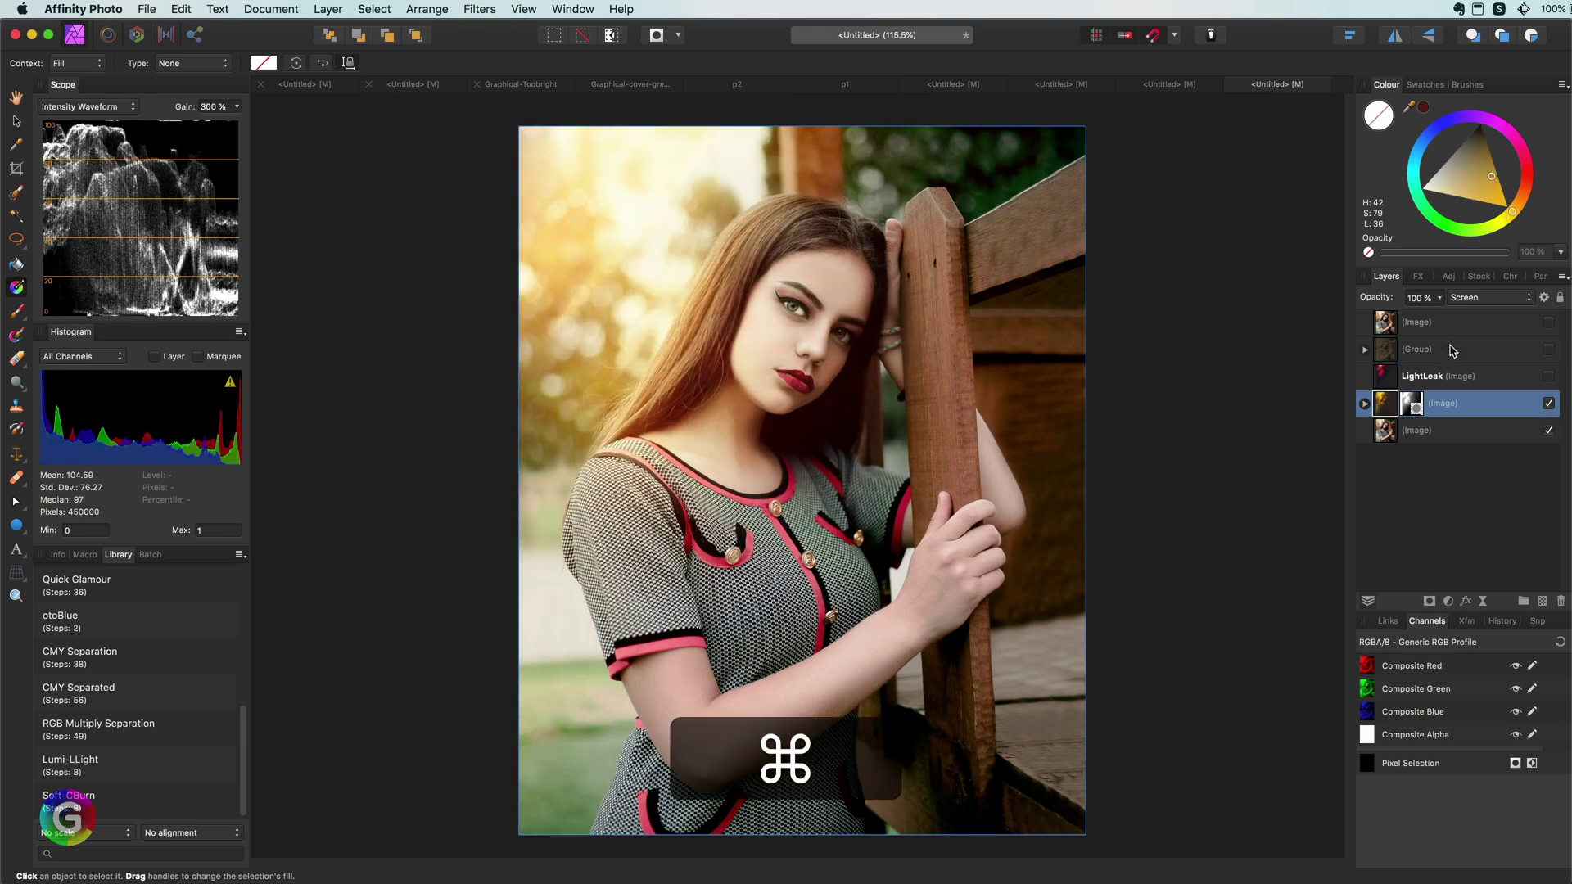
pyautogui.keyDown('super'); pyautogui.click(1451, 350); pyautogui.keyUp('super')
pyautogui.keyDown('super'); pyautogui.click(1454, 323); pyautogui.keyUp('super')
pyautogui.press('BackSpace')
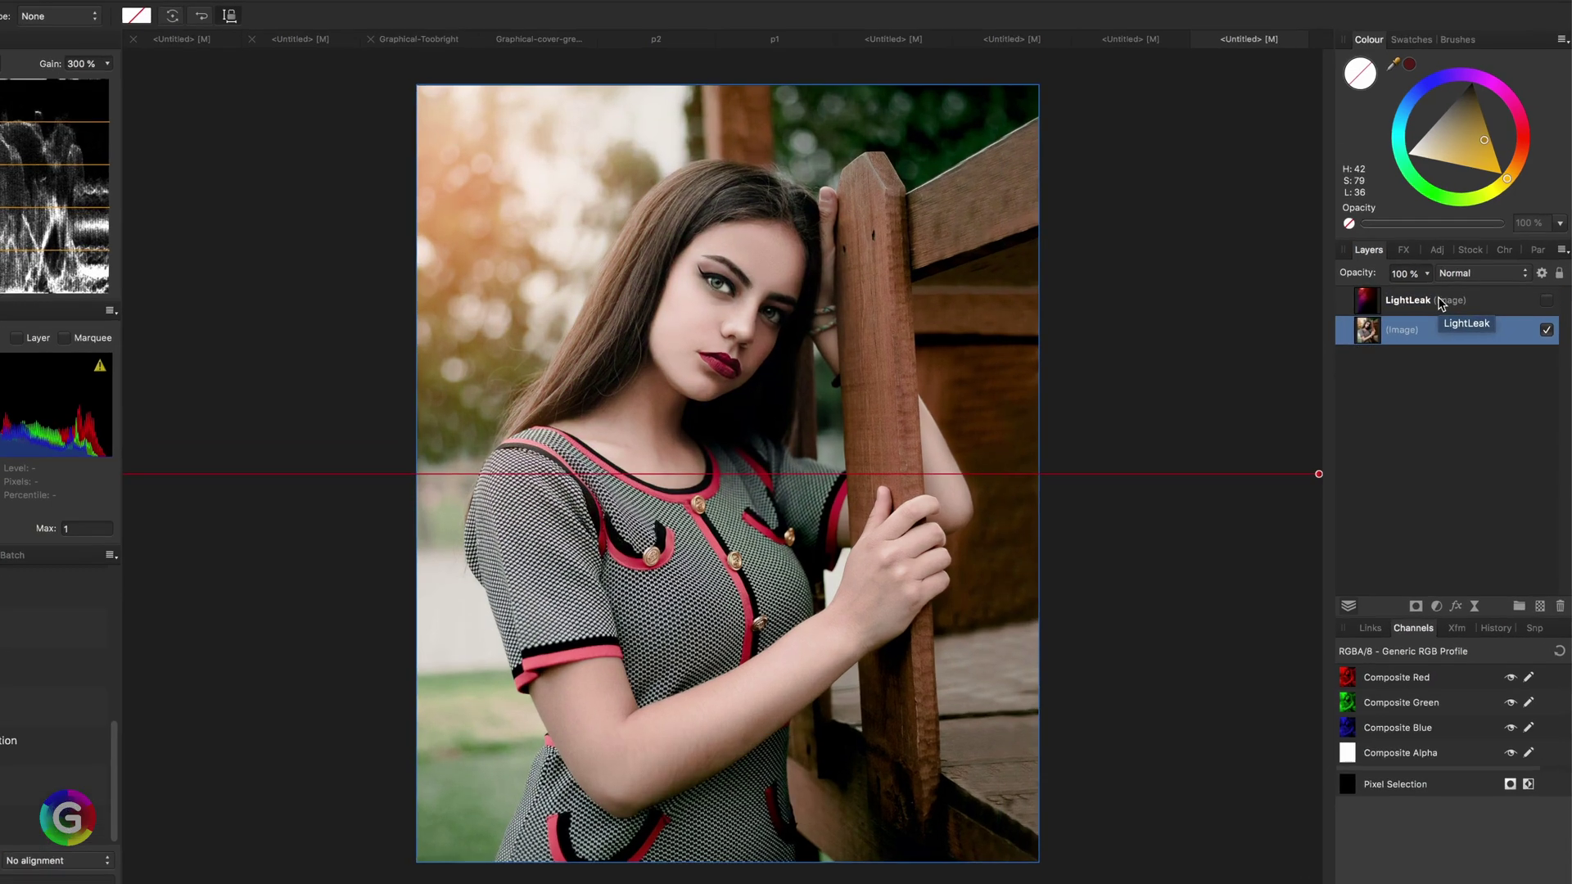
# - Make the LightLeak layer visible and set it to Screen blending
pyautogui.click(1451, 325)
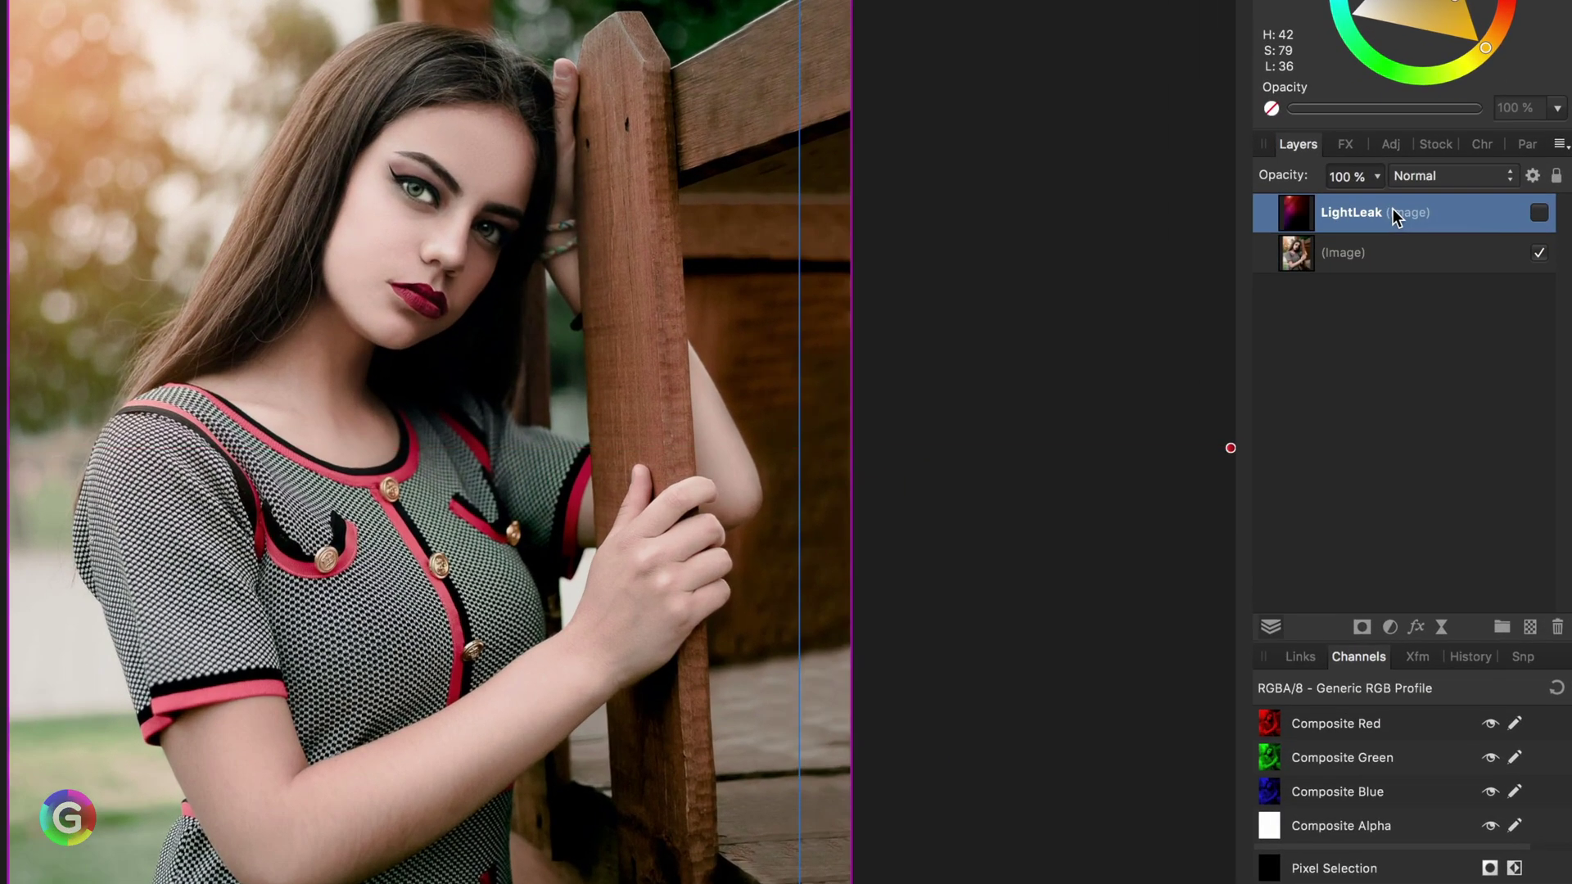
pyautogui.click(1540, 214)
pyautogui.click(1446, 176)
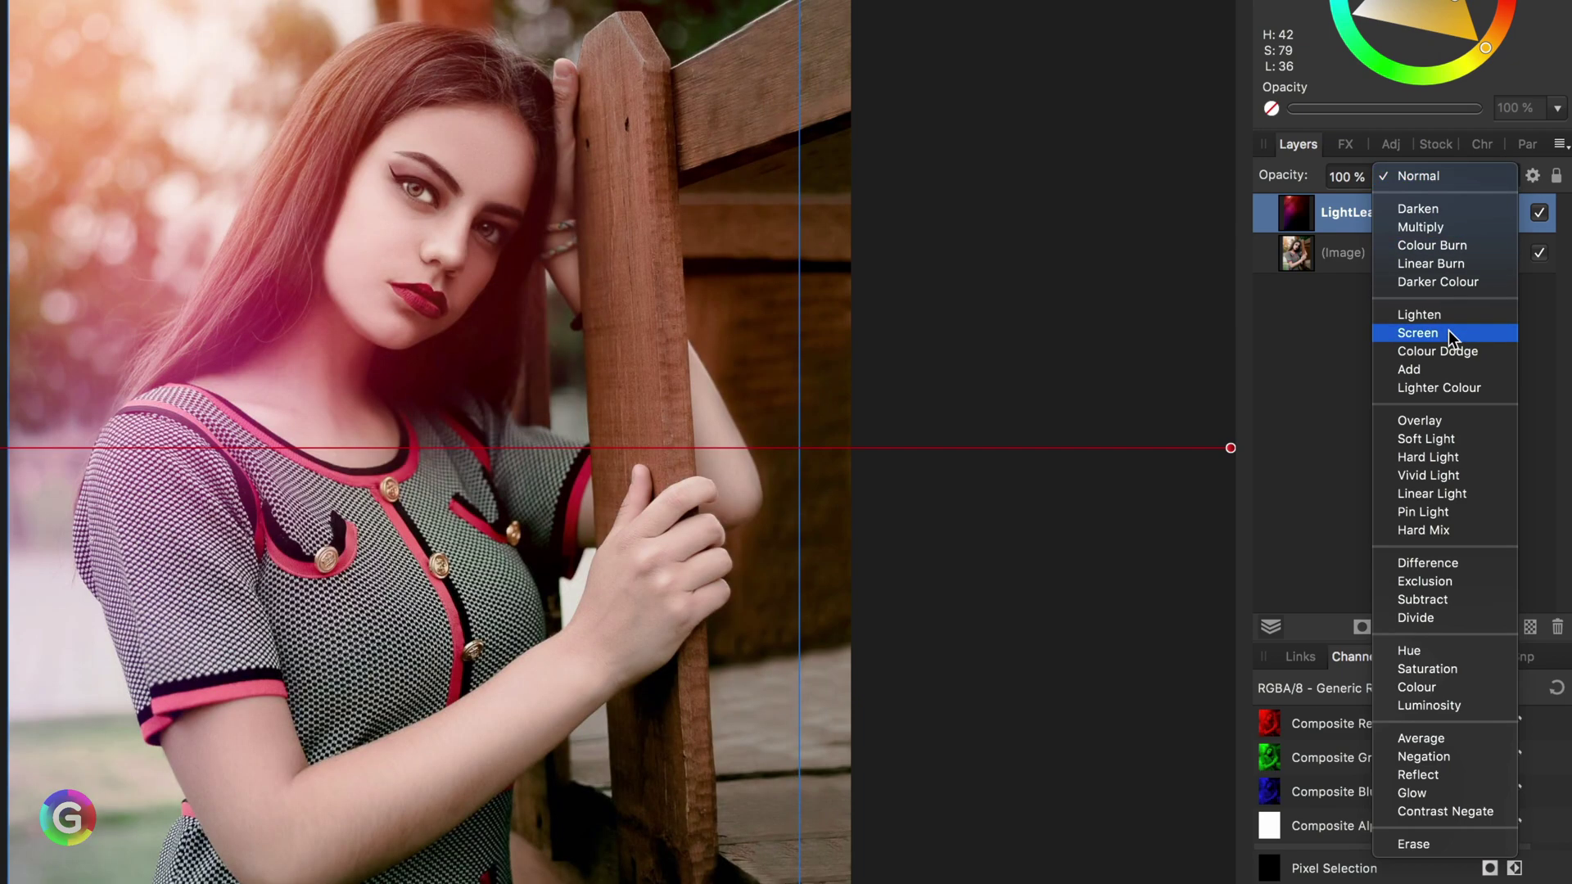
pyautogui.click(1448, 332)
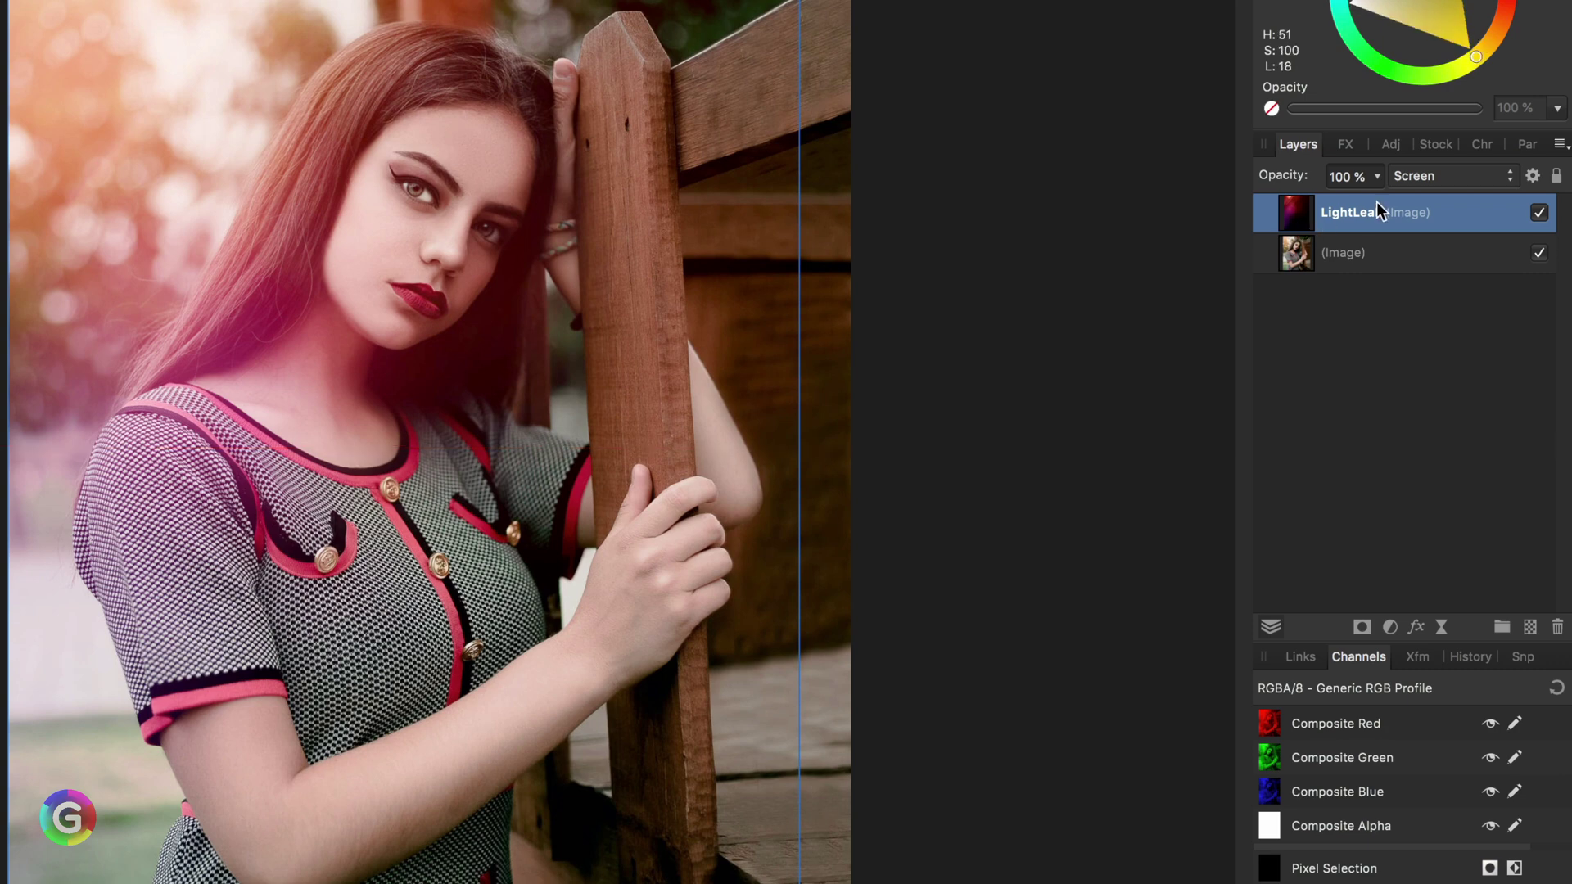
# - Narrow LightLeak's source blend range so the dark tones drop out
pyautogui.click(1532, 175)
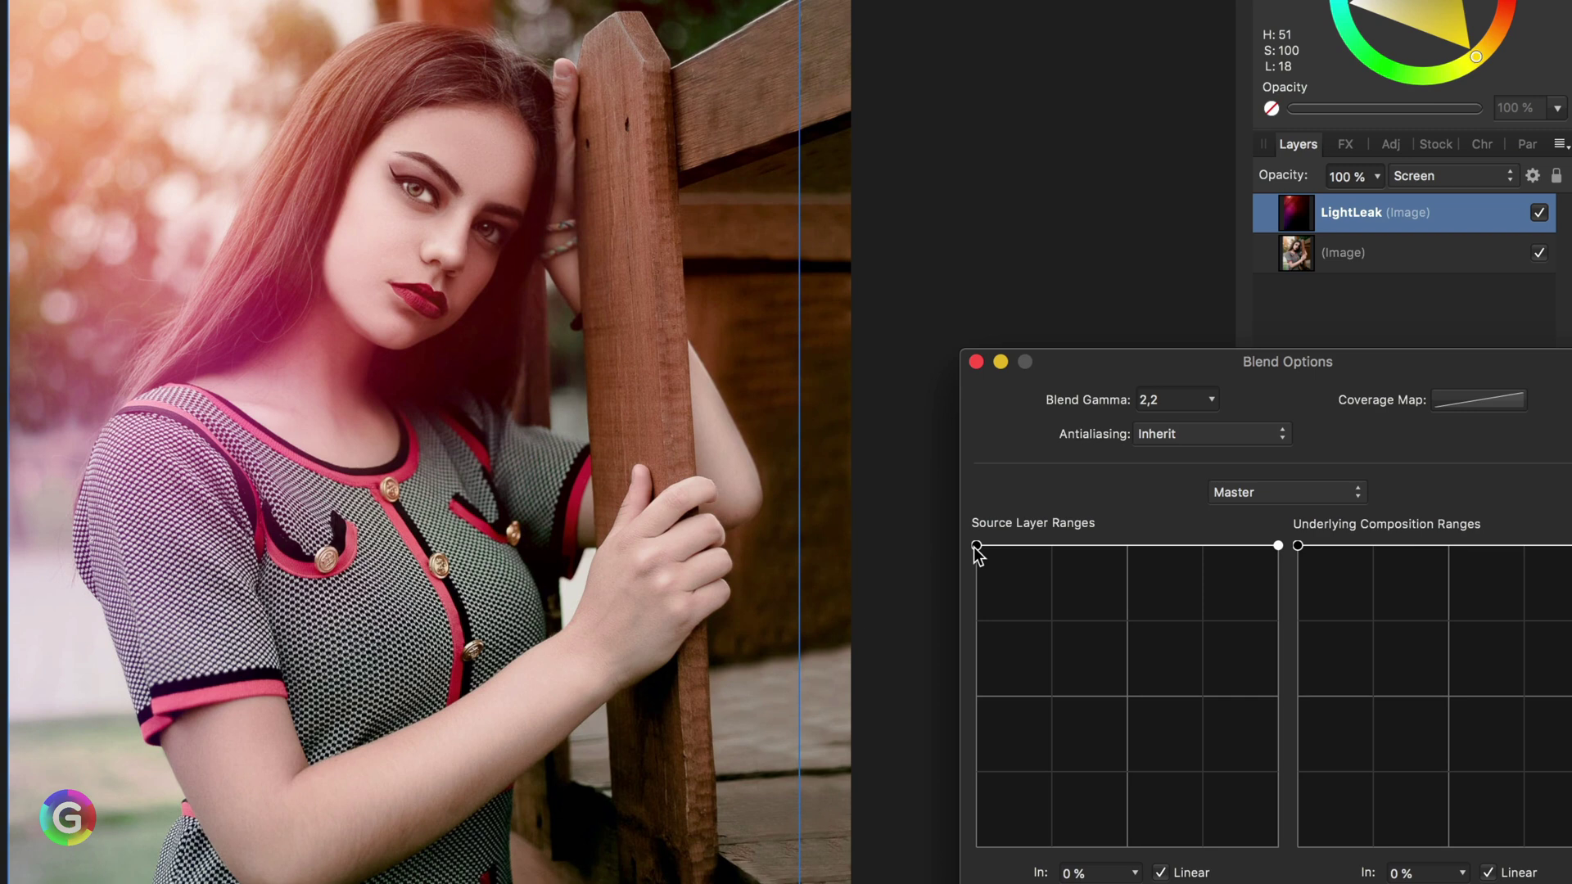
pyautogui.moveTo(976, 546); pyautogui.dragTo(976, 846)
pyautogui.moveTo(1279, 545); pyautogui.dragTo(1028, 545)
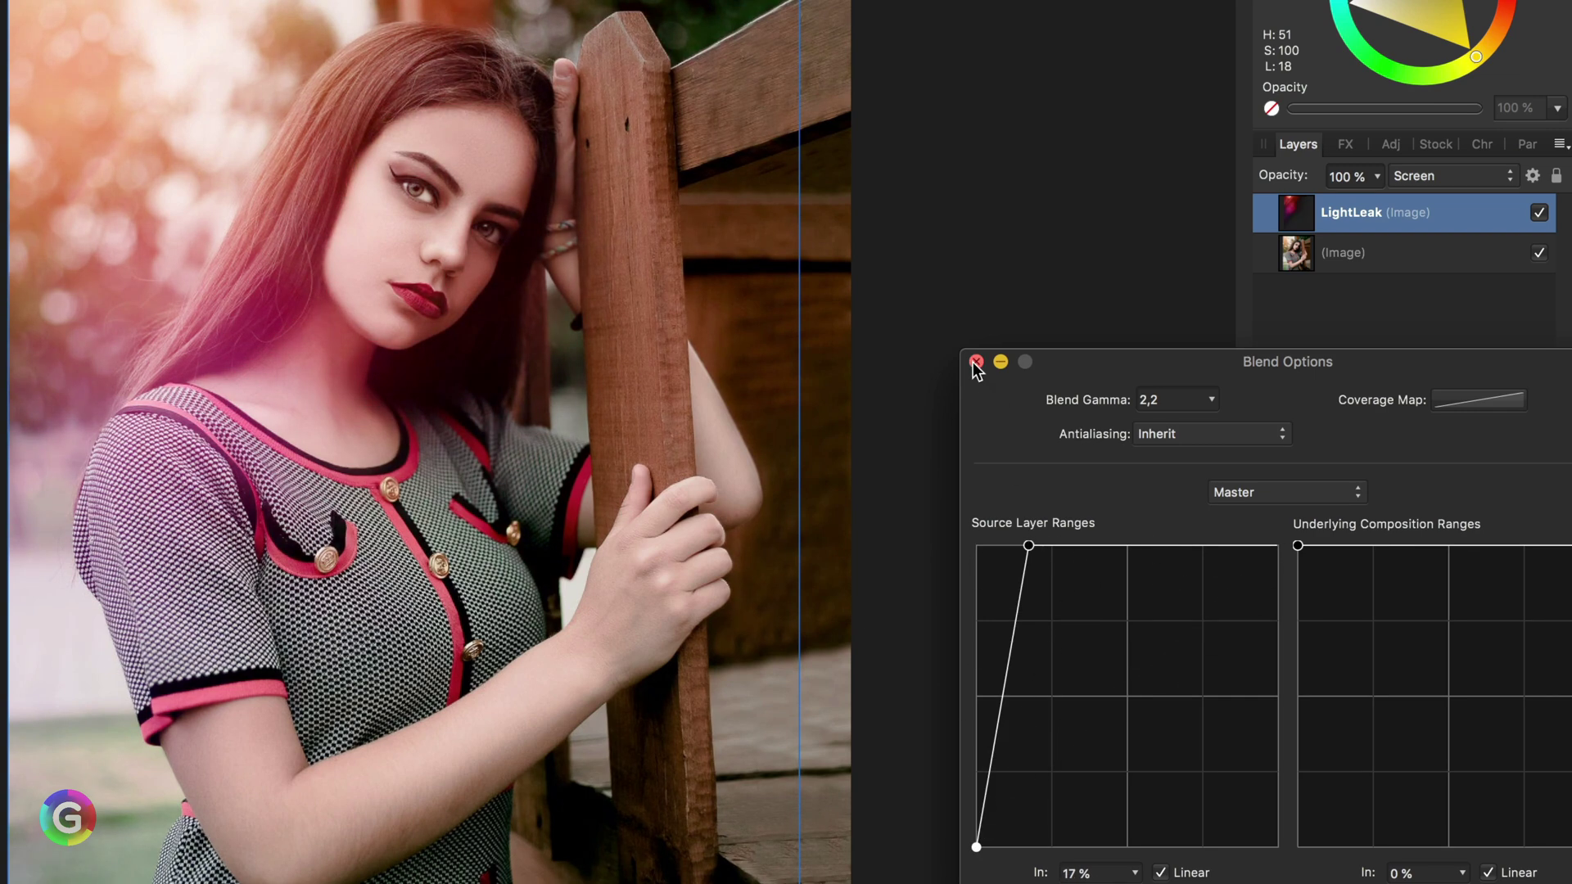
pyautogui.click(976, 361)
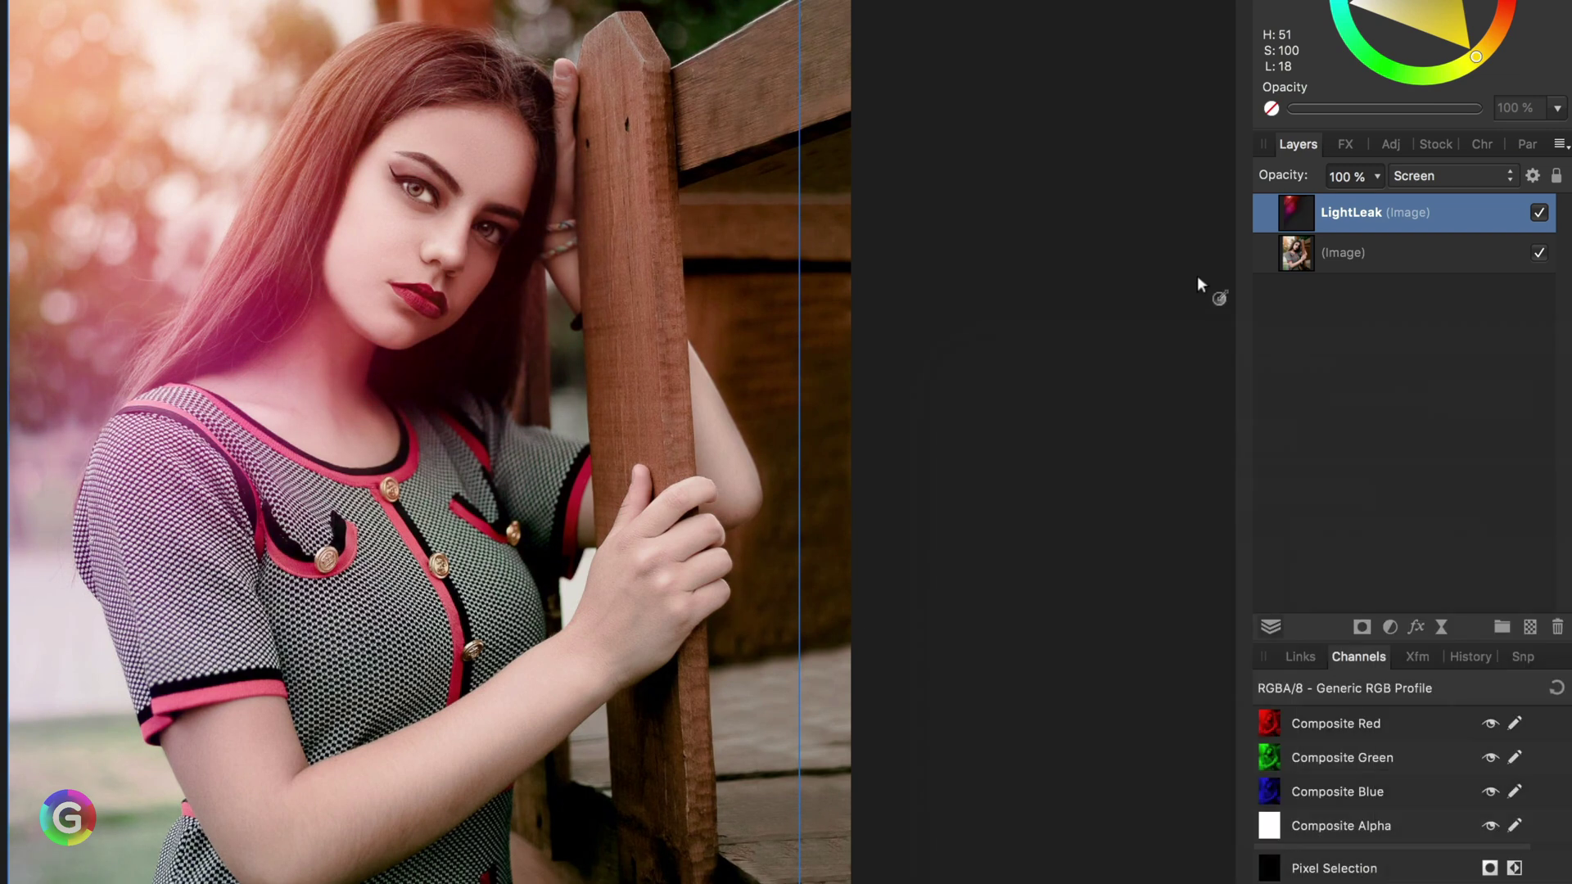
# - Duplicate the photo layer and mask the copy with a selection of LightLeak's shape
pyautogui.keyDown('super'); pyautogui.click(1296, 215); pyautogui.keyUp('super')
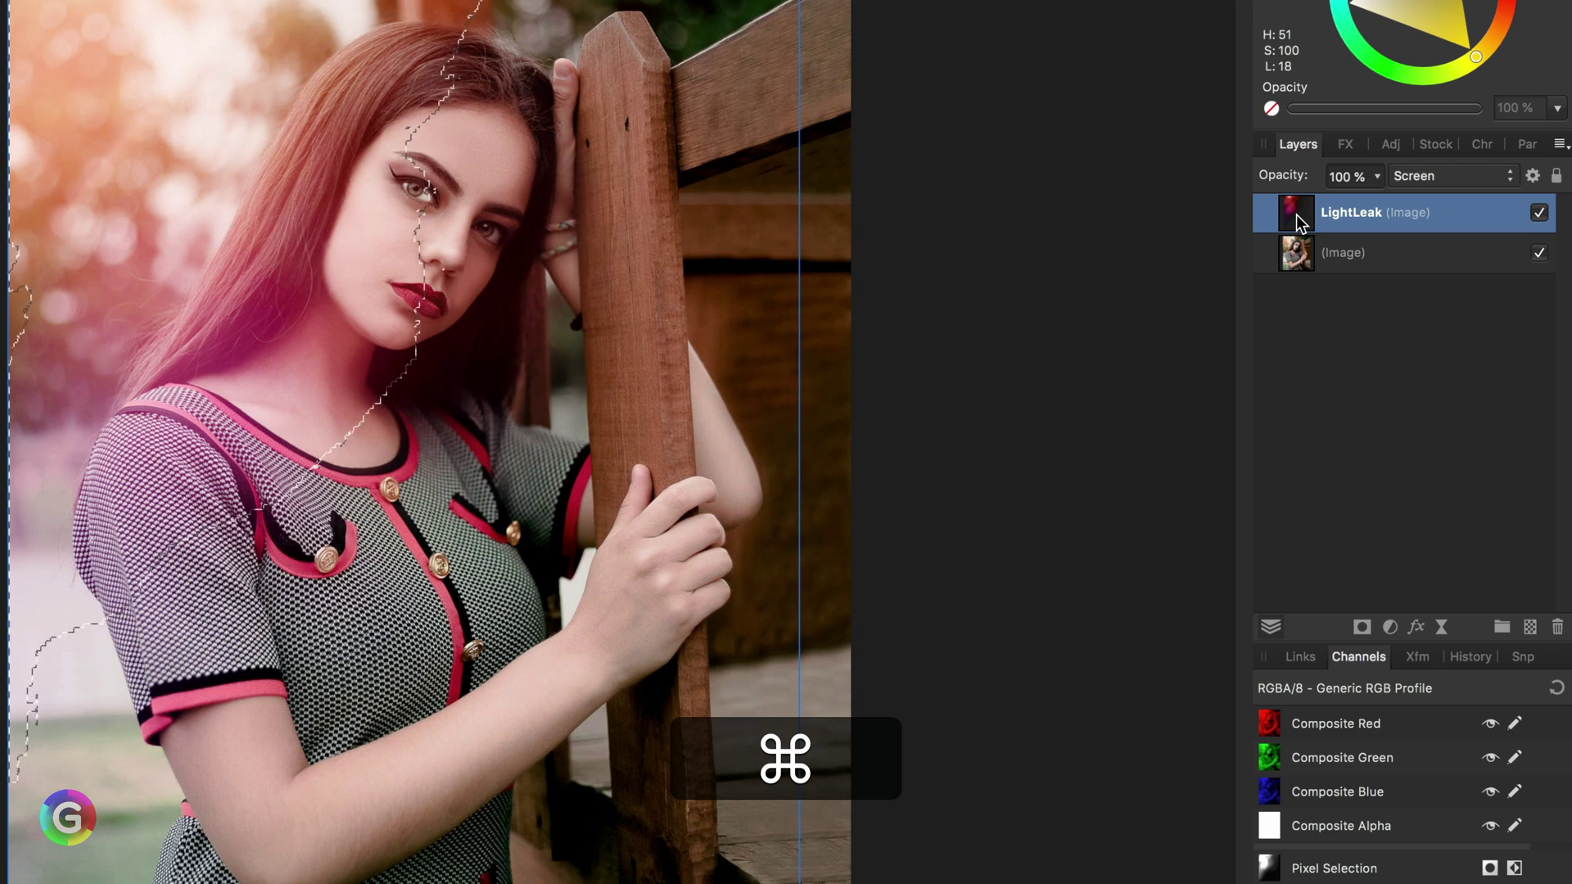
pyautogui.rightClick(1304, 258)
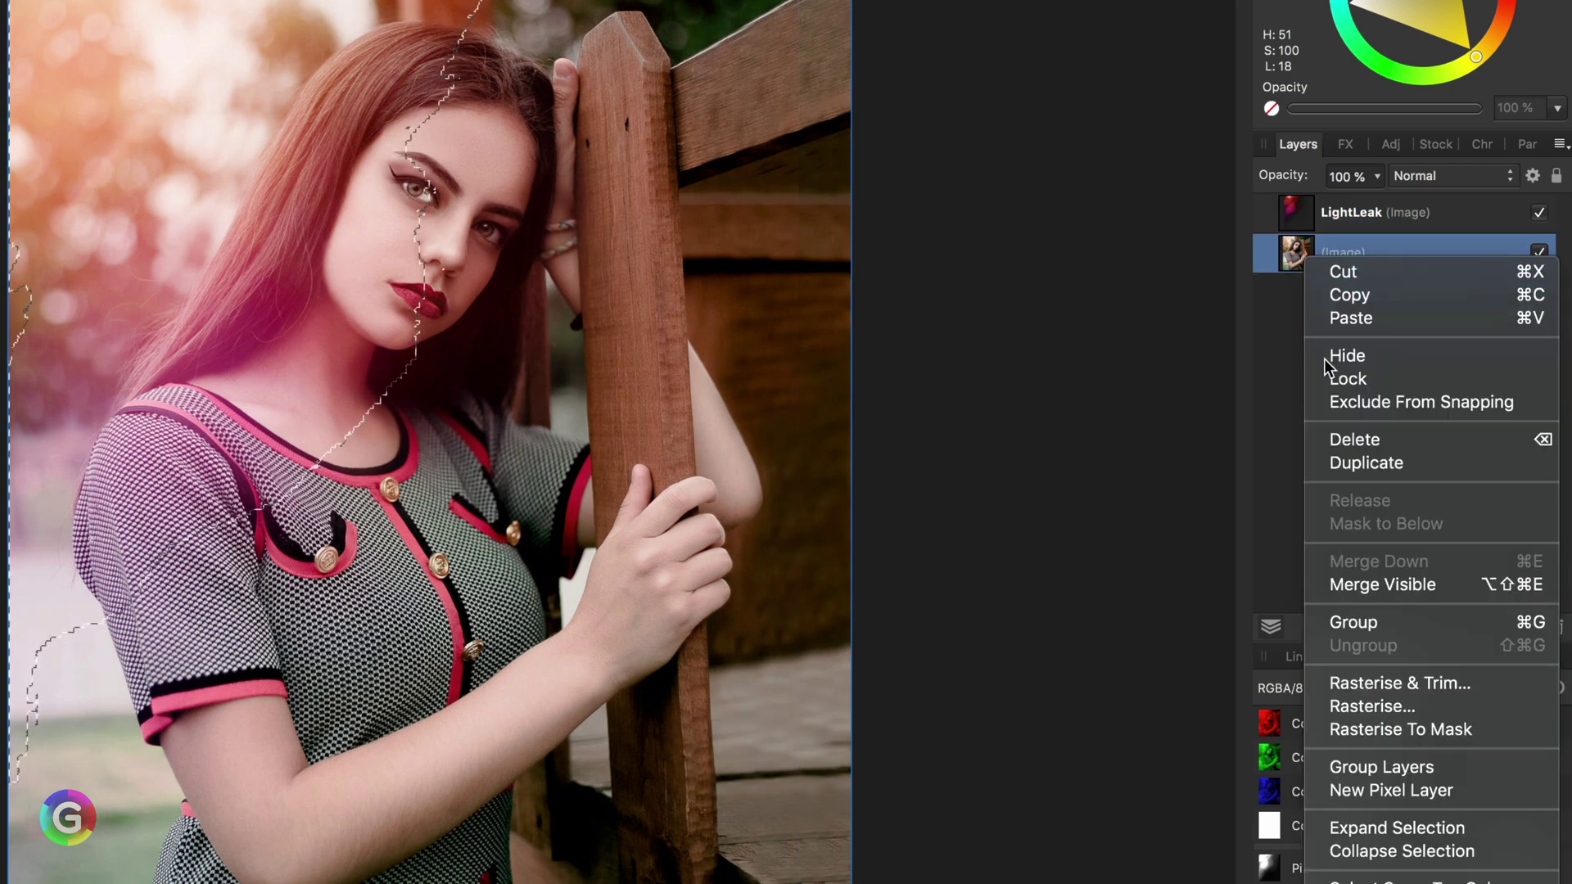
pyautogui.click(1355, 464)
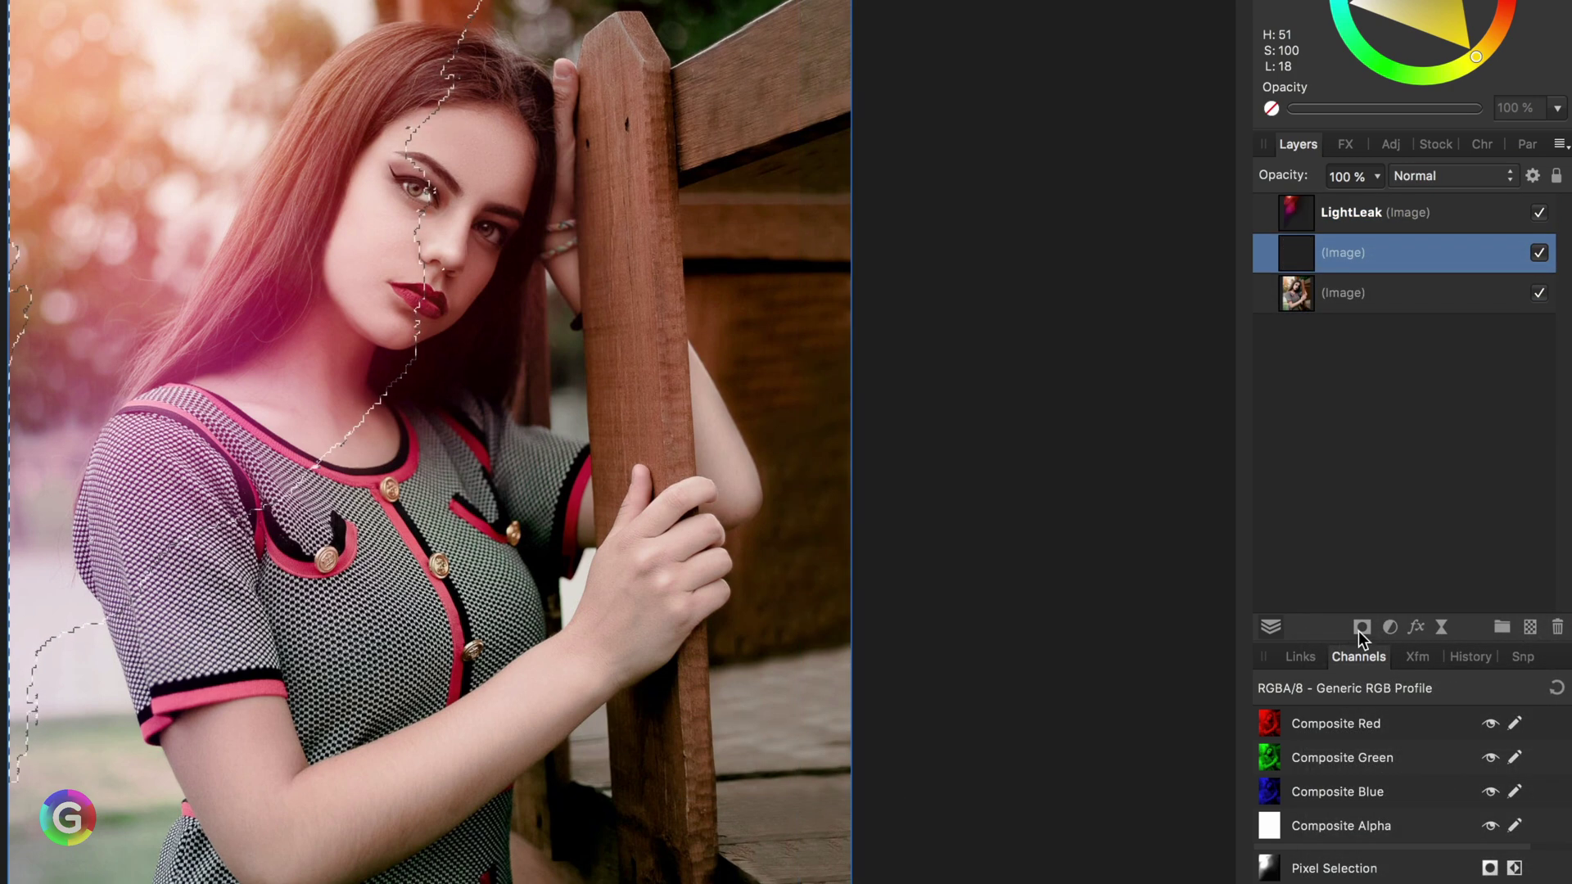
pyautogui.click(1361, 628)
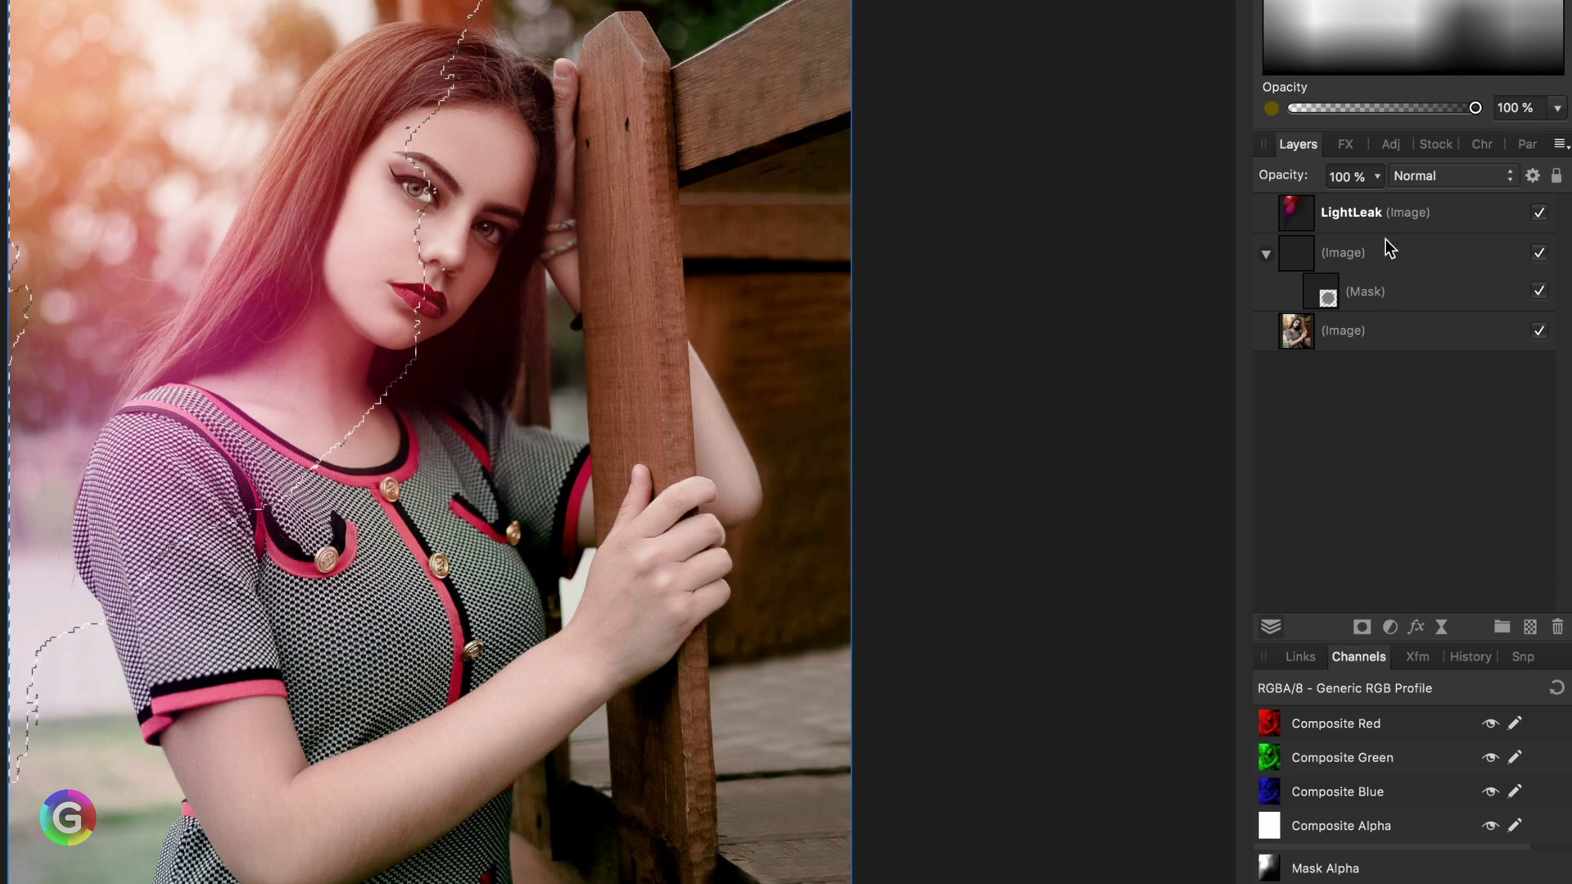
# - Deselect, hide LightLeak, and switch the masked photo copy's blend mode to Screen
pyautogui.press('super+d')
pyautogui.click(1539, 213)
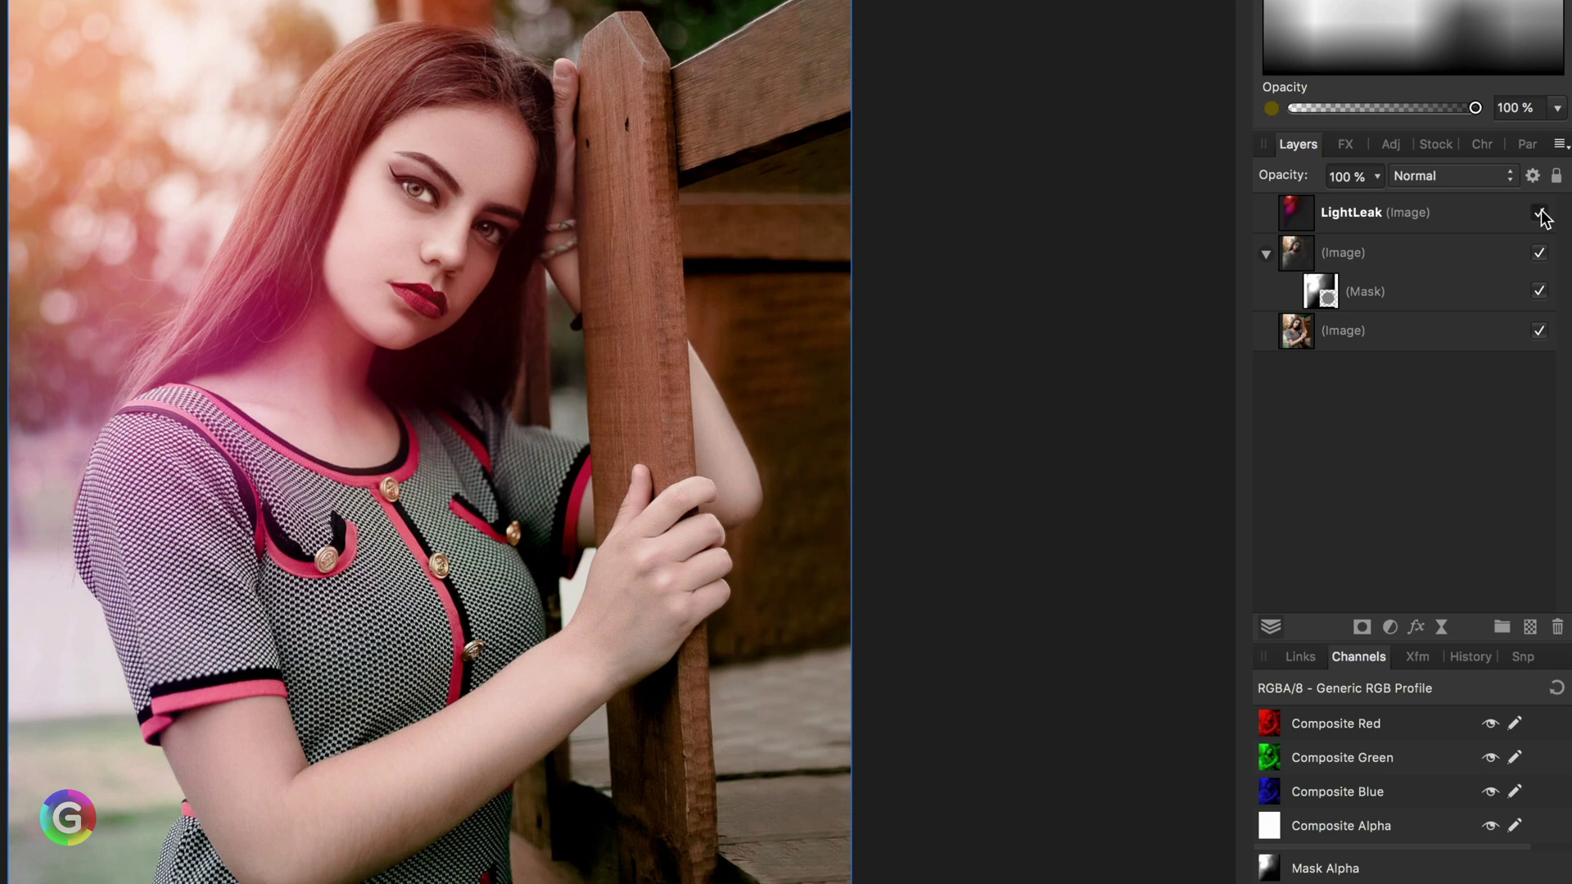
pyautogui.click(1390, 262)
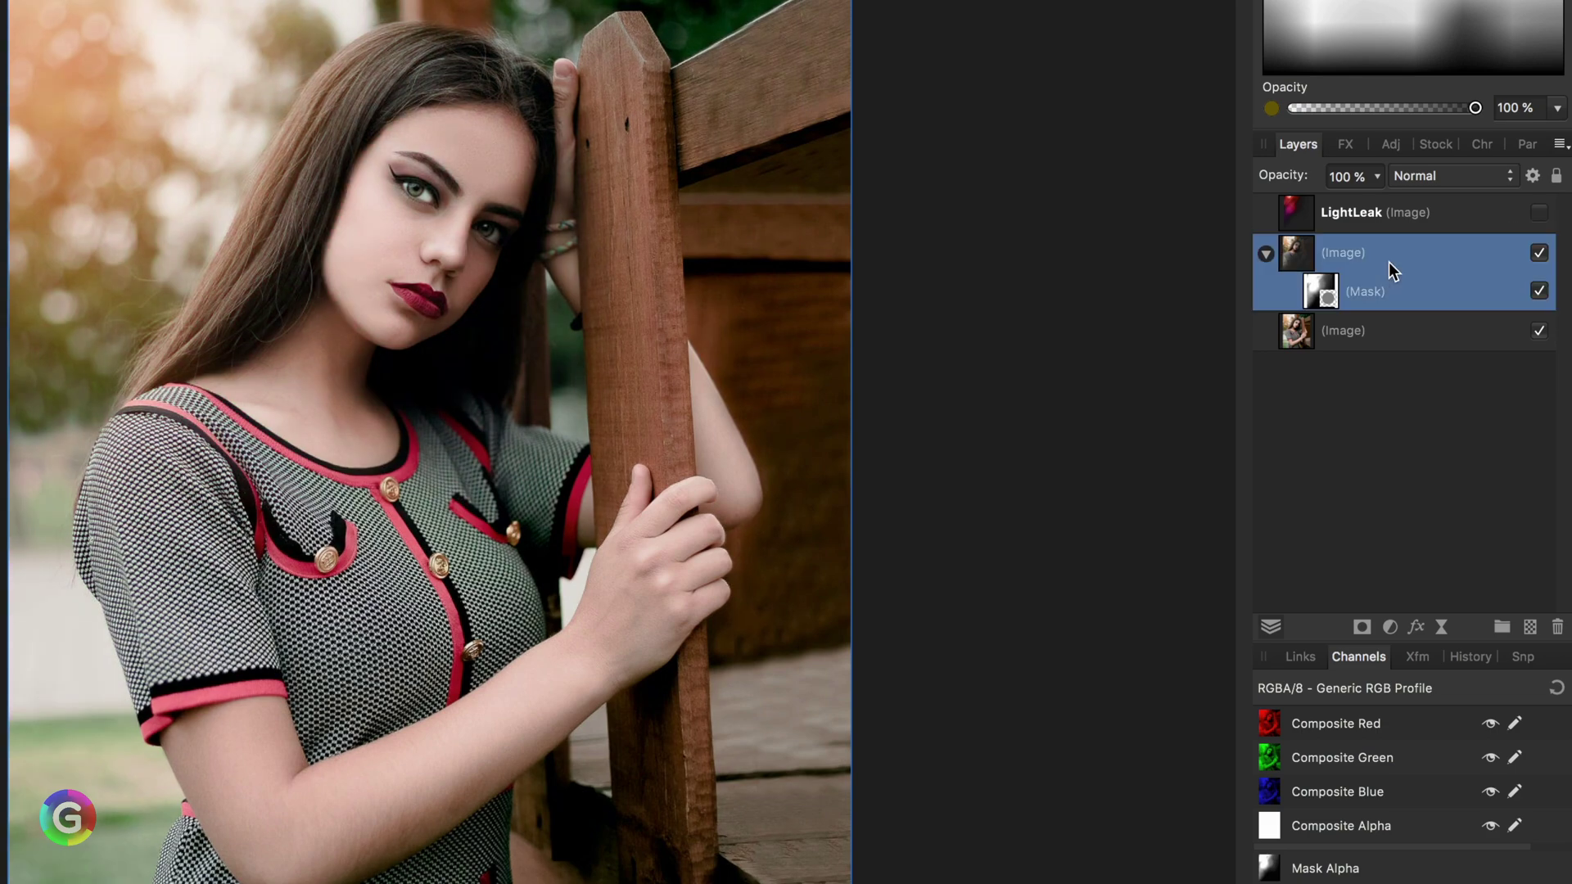
pyautogui.click(1417, 180)
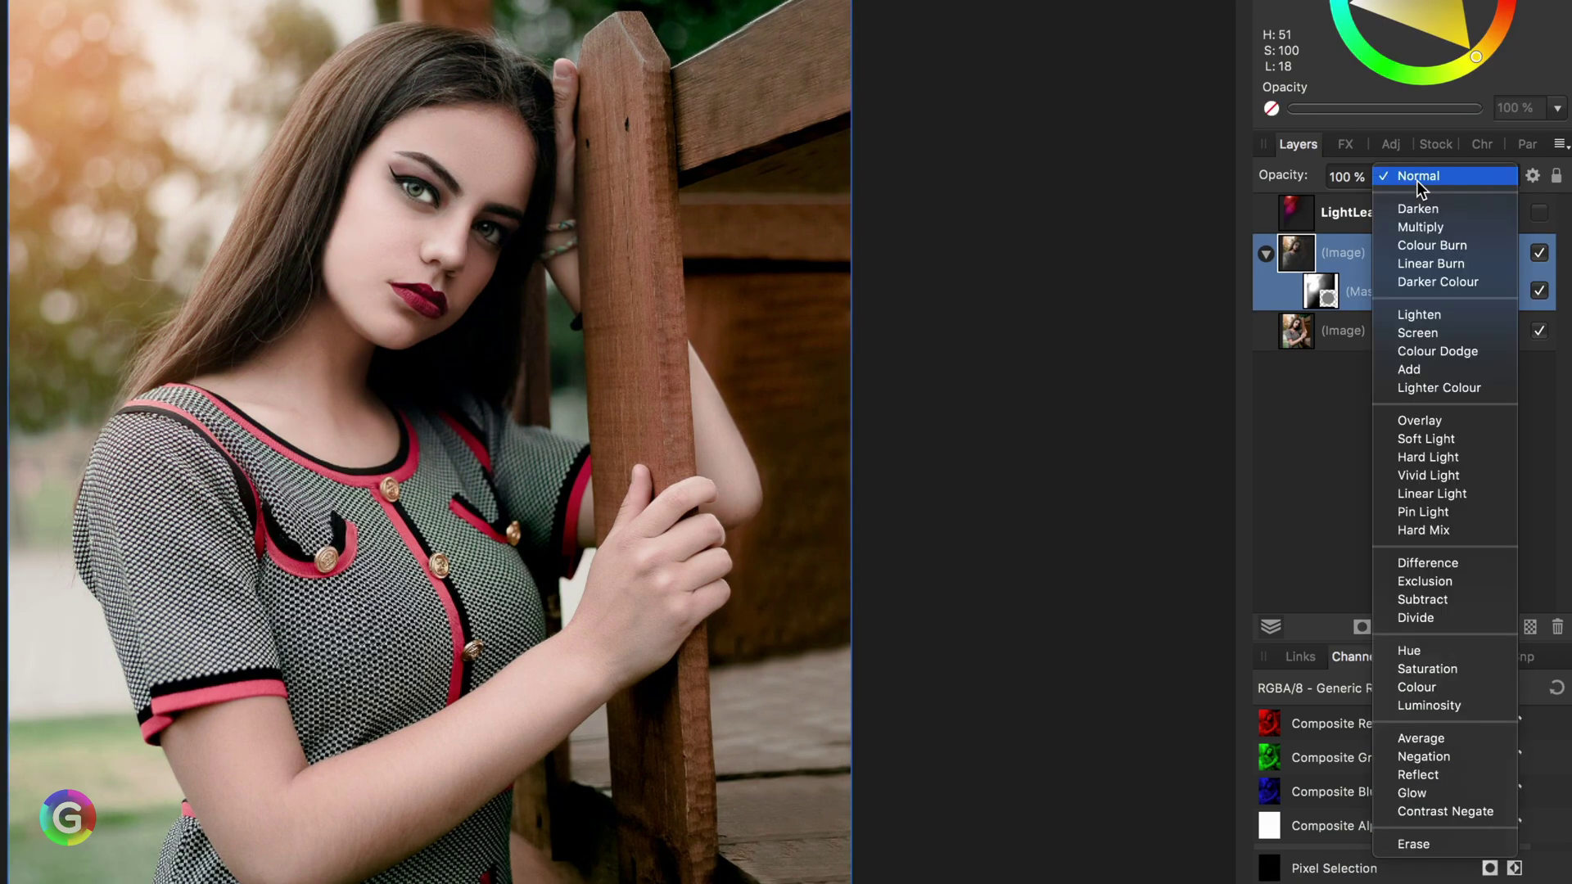
pyautogui.click(1433, 334)
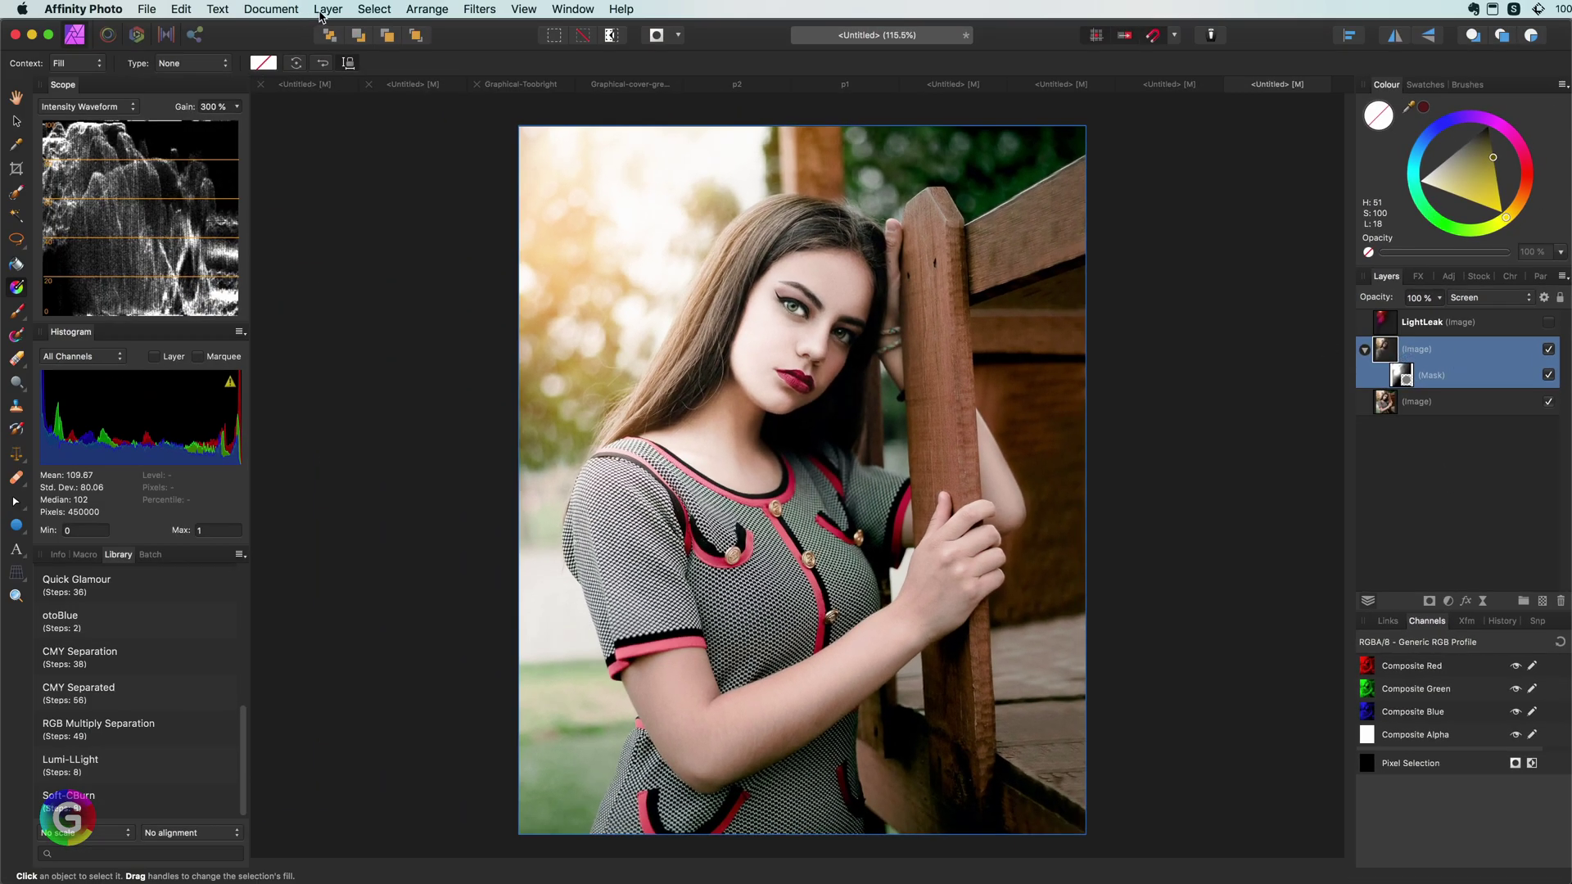
# - Add a solid fill layer clipped inside the masked photo copy, set to Hard Light
pyautogui.click(327, 9)
pyautogui.click(368, 136)
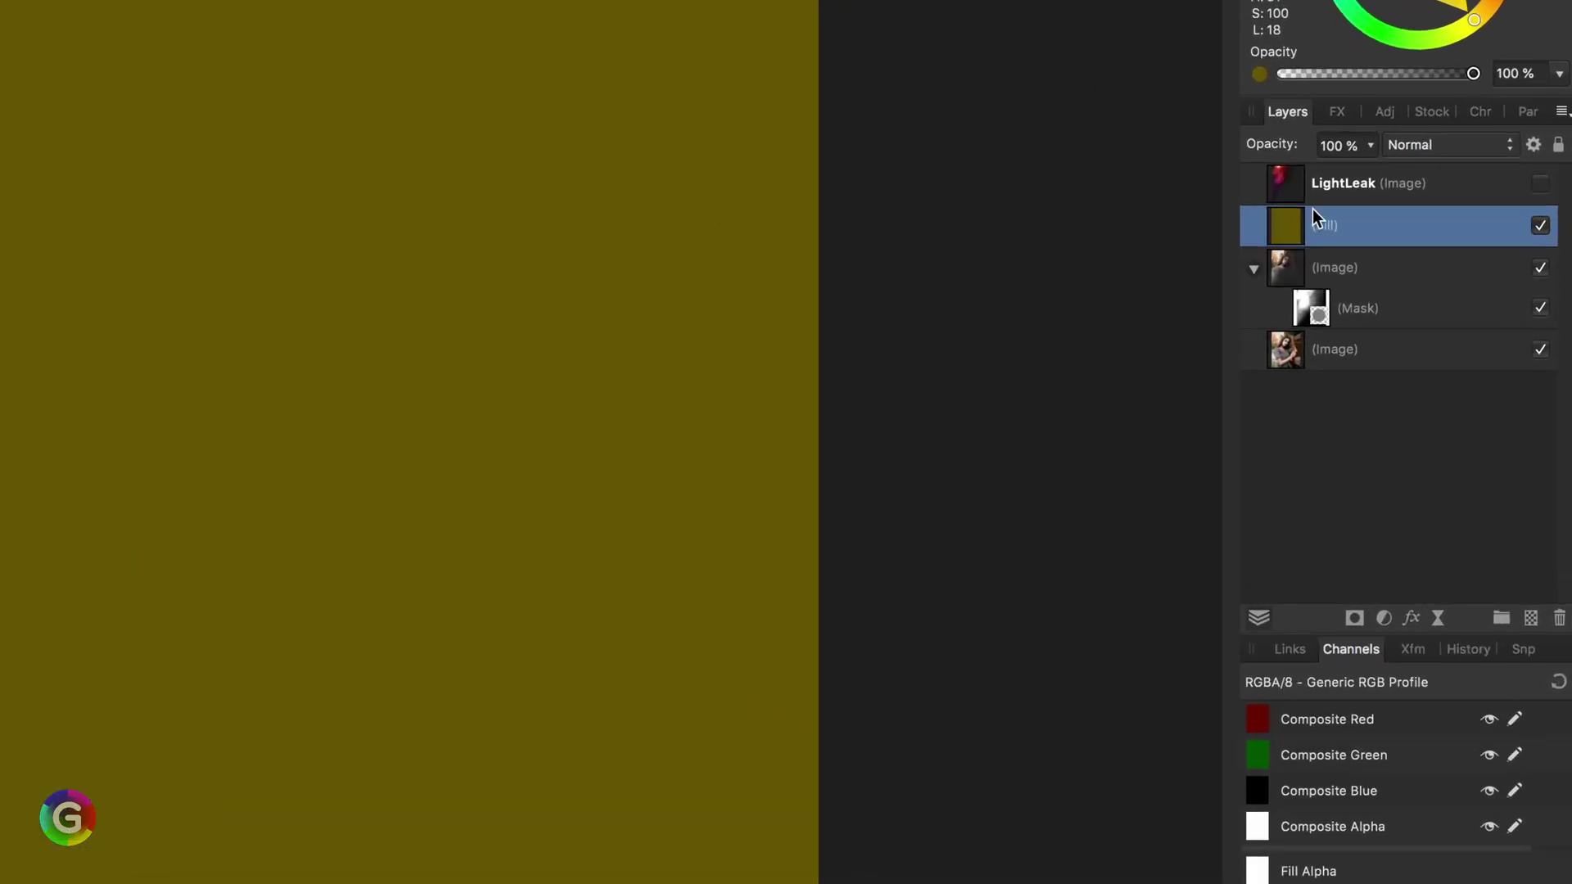
pyautogui.moveTo(1291, 222); pyautogui.dragTo(1361, 286)
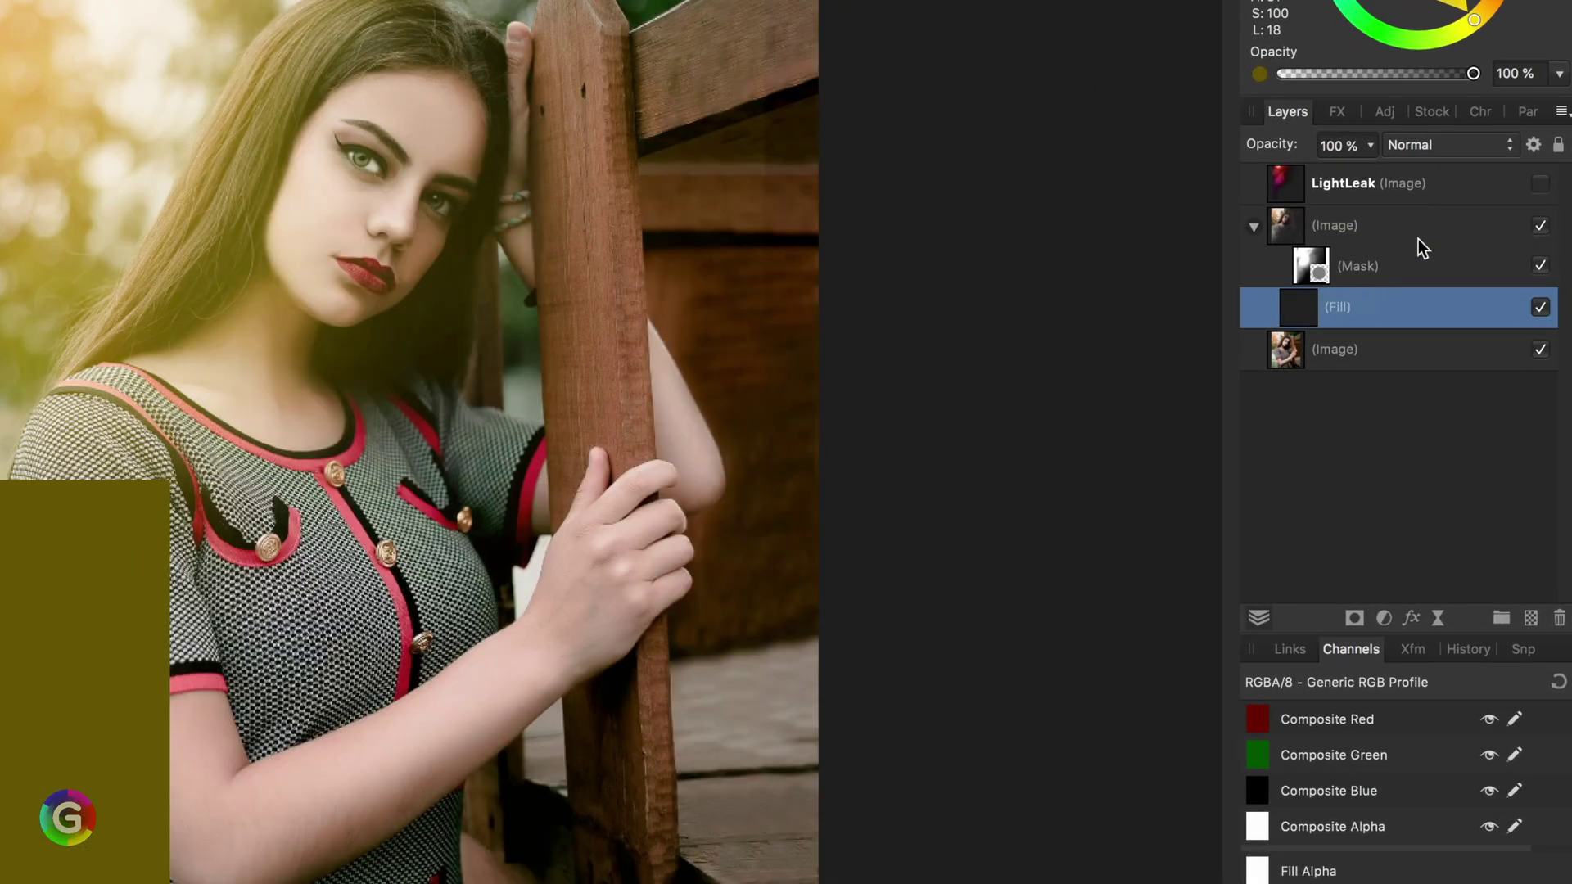
pyautogui.click(1445, 147)
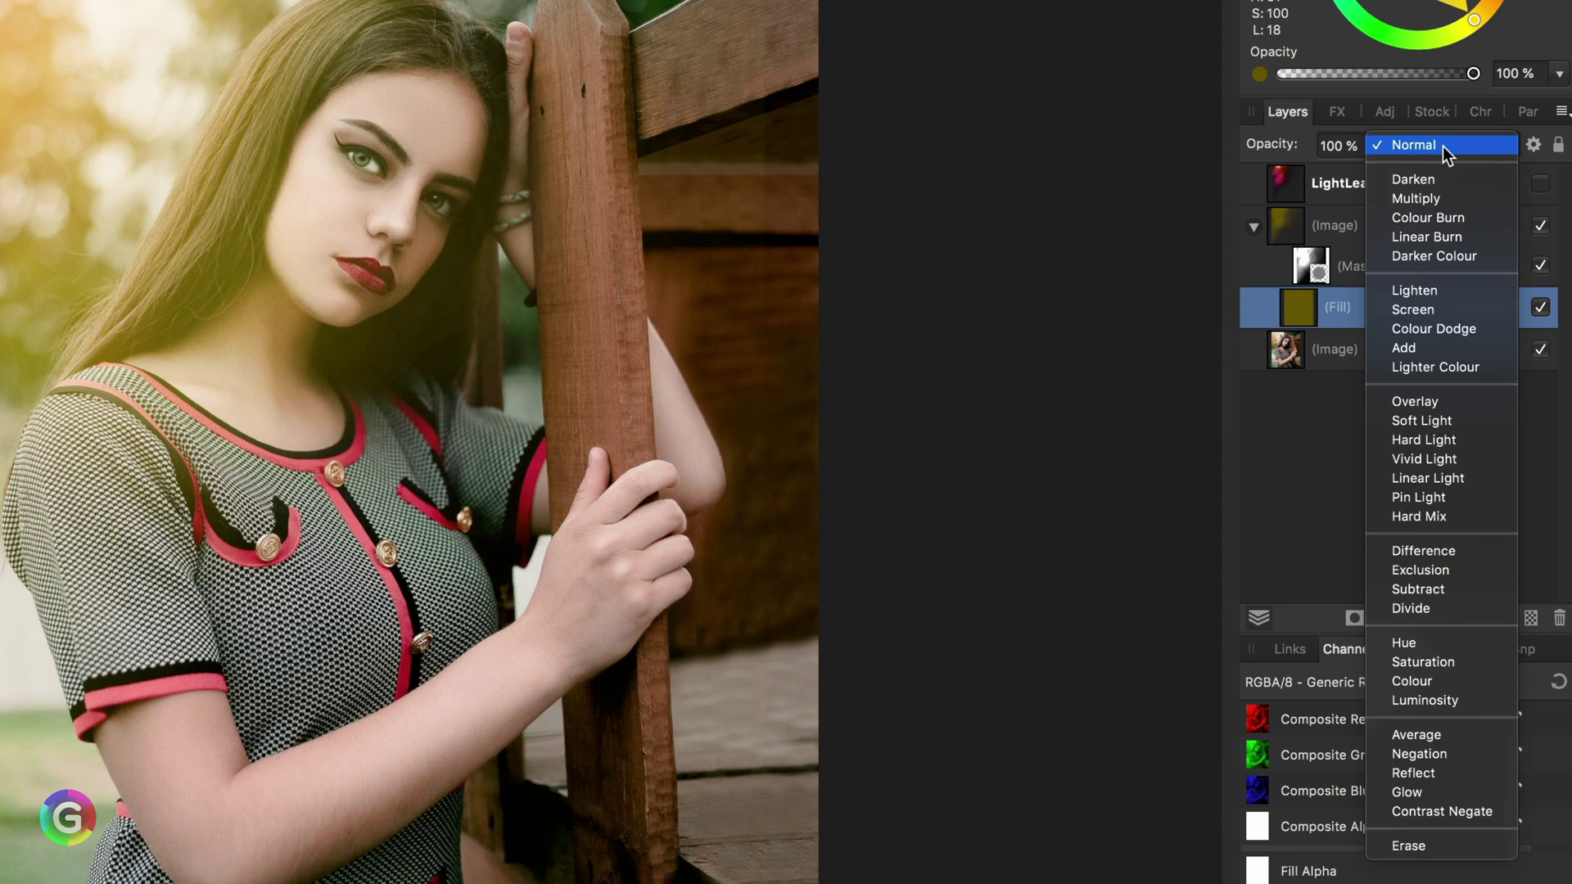
pyautogui.click(1454, 443)
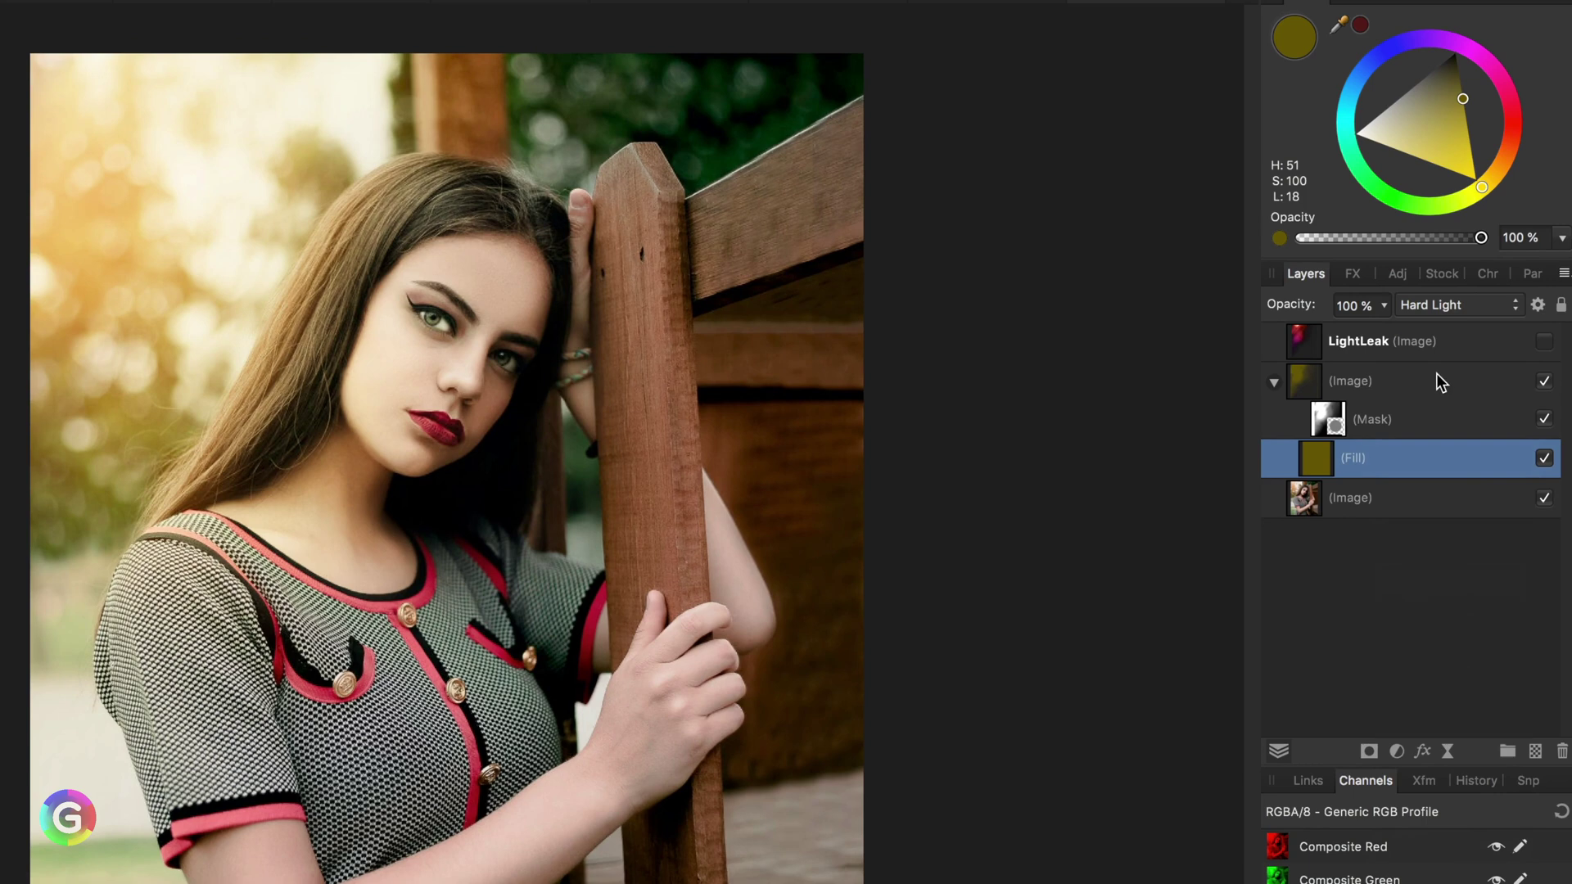
# - Adjust the fill colour to a saturated golden orange of H39 S77 L32
pyautogui.moveTo(1463, 100)
pyautogui.mouseDown()
pyautogui.moveTo(1461, 149)
pyautogui.moveTo(1431, 128)
pyautogui.moveTo(1450, 113)
pyautogui.mouseUp()
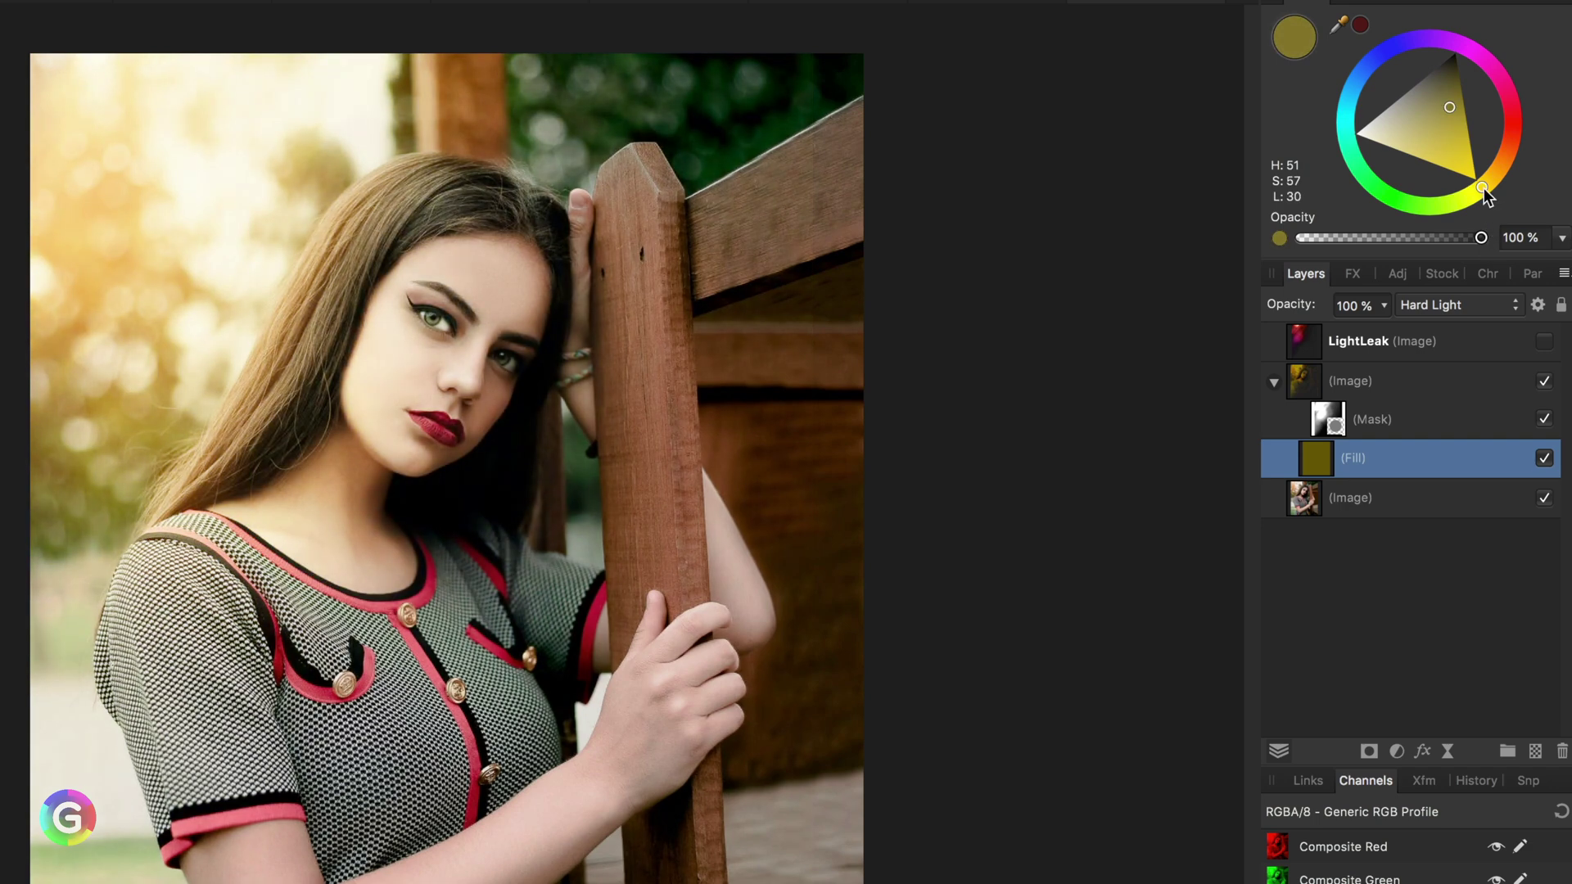
pyautogui.moveTo(1484, 189); pyautogui.dragTo(1500, 169)
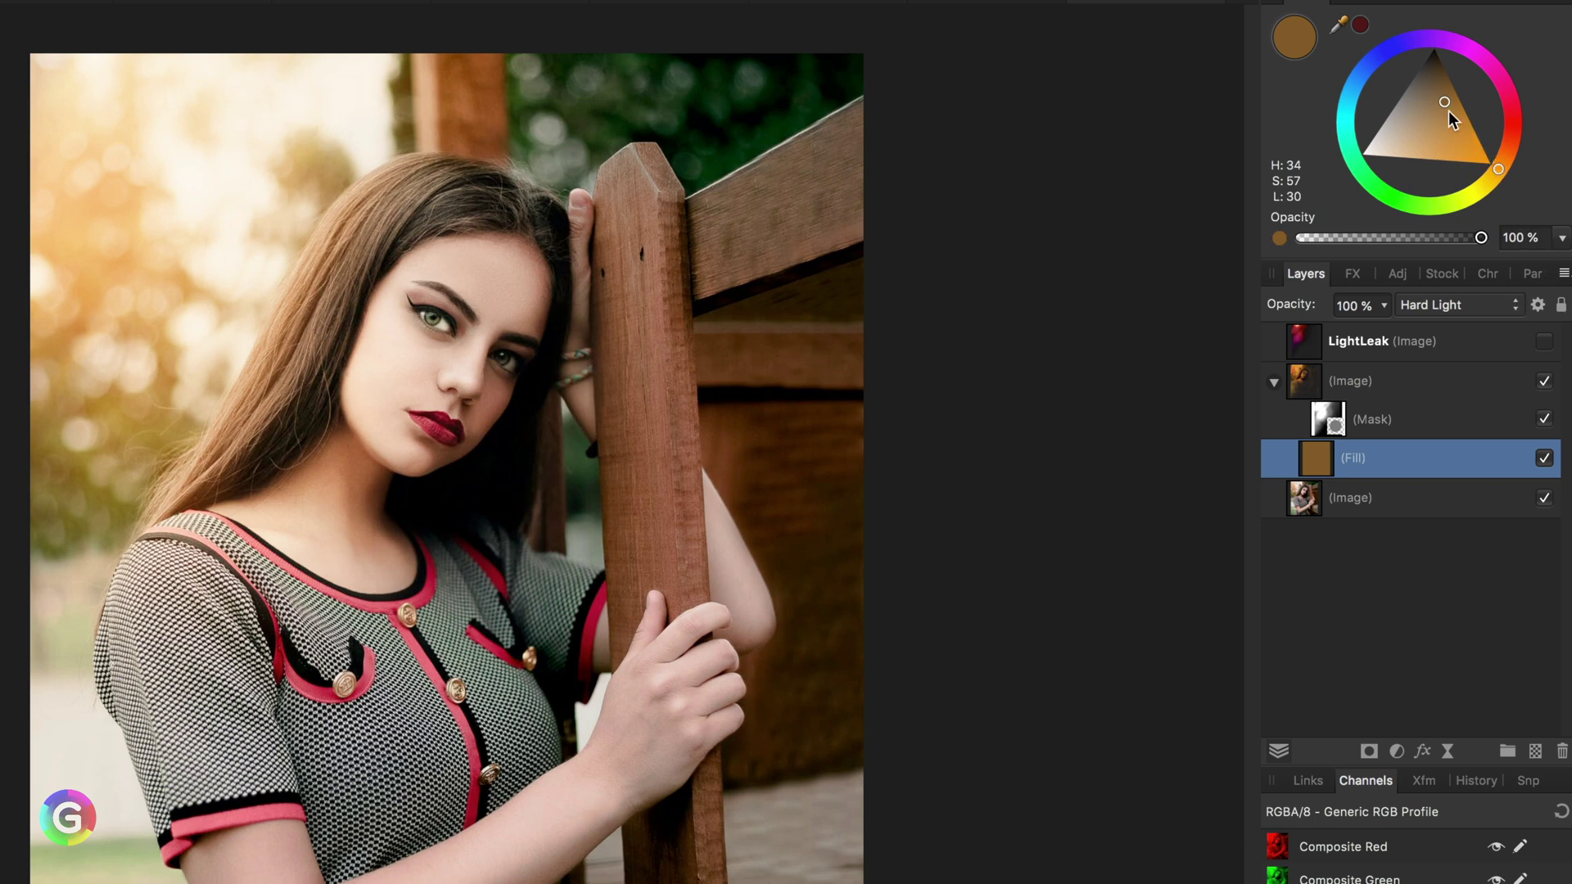
pyautogui.moveTo(1449, 112); pyautogui.dragTo(1457, 115)
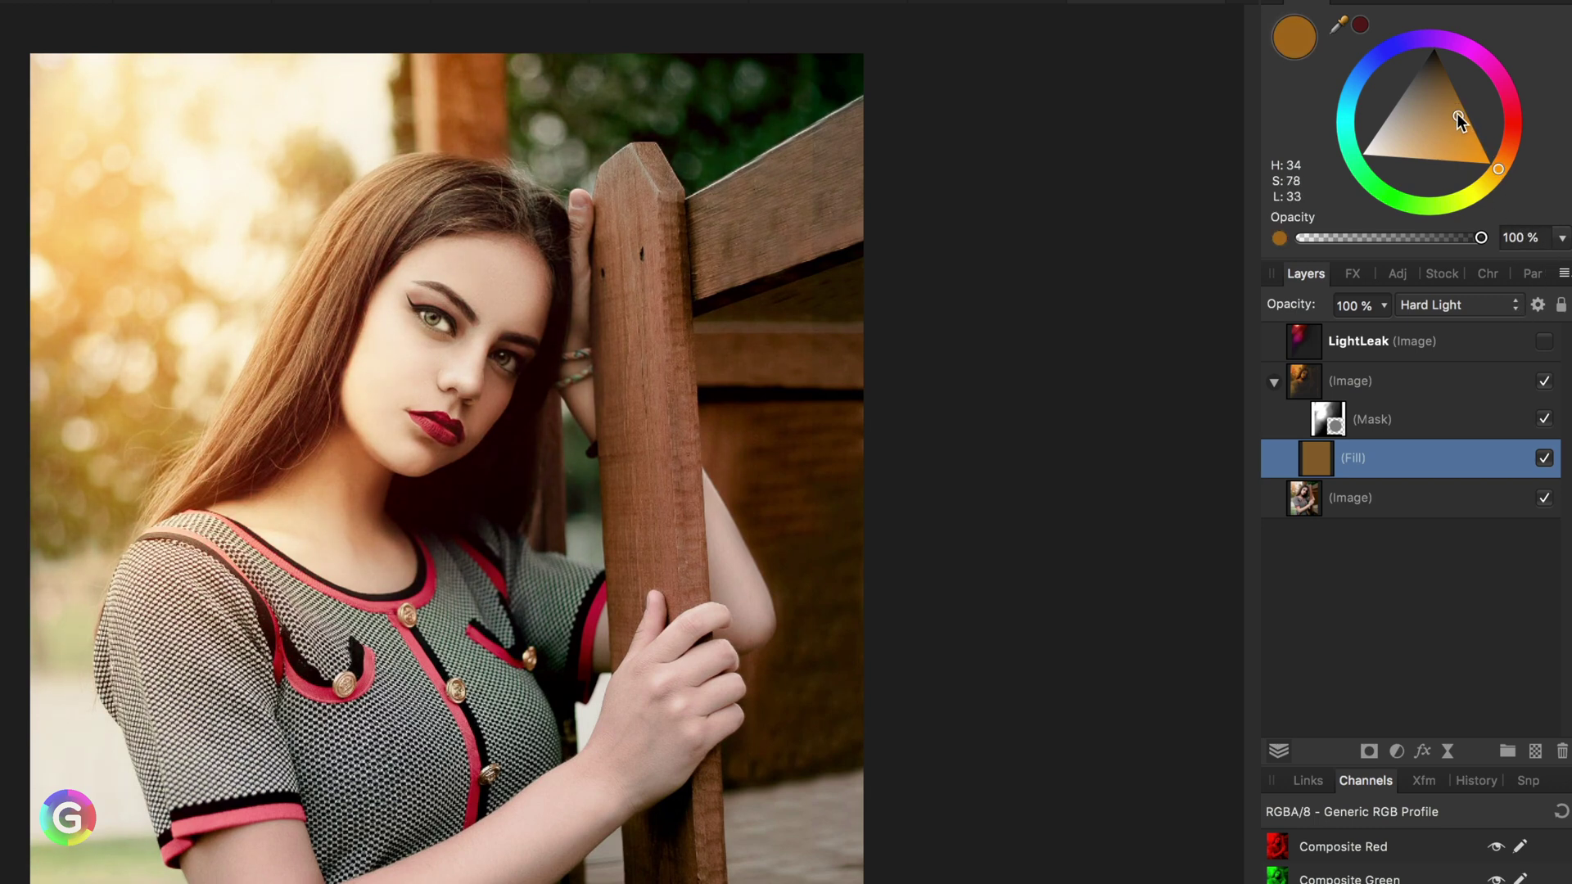
pyautogui.moveTo(1498, 167); pyautogui.dragTo(1494, 174)
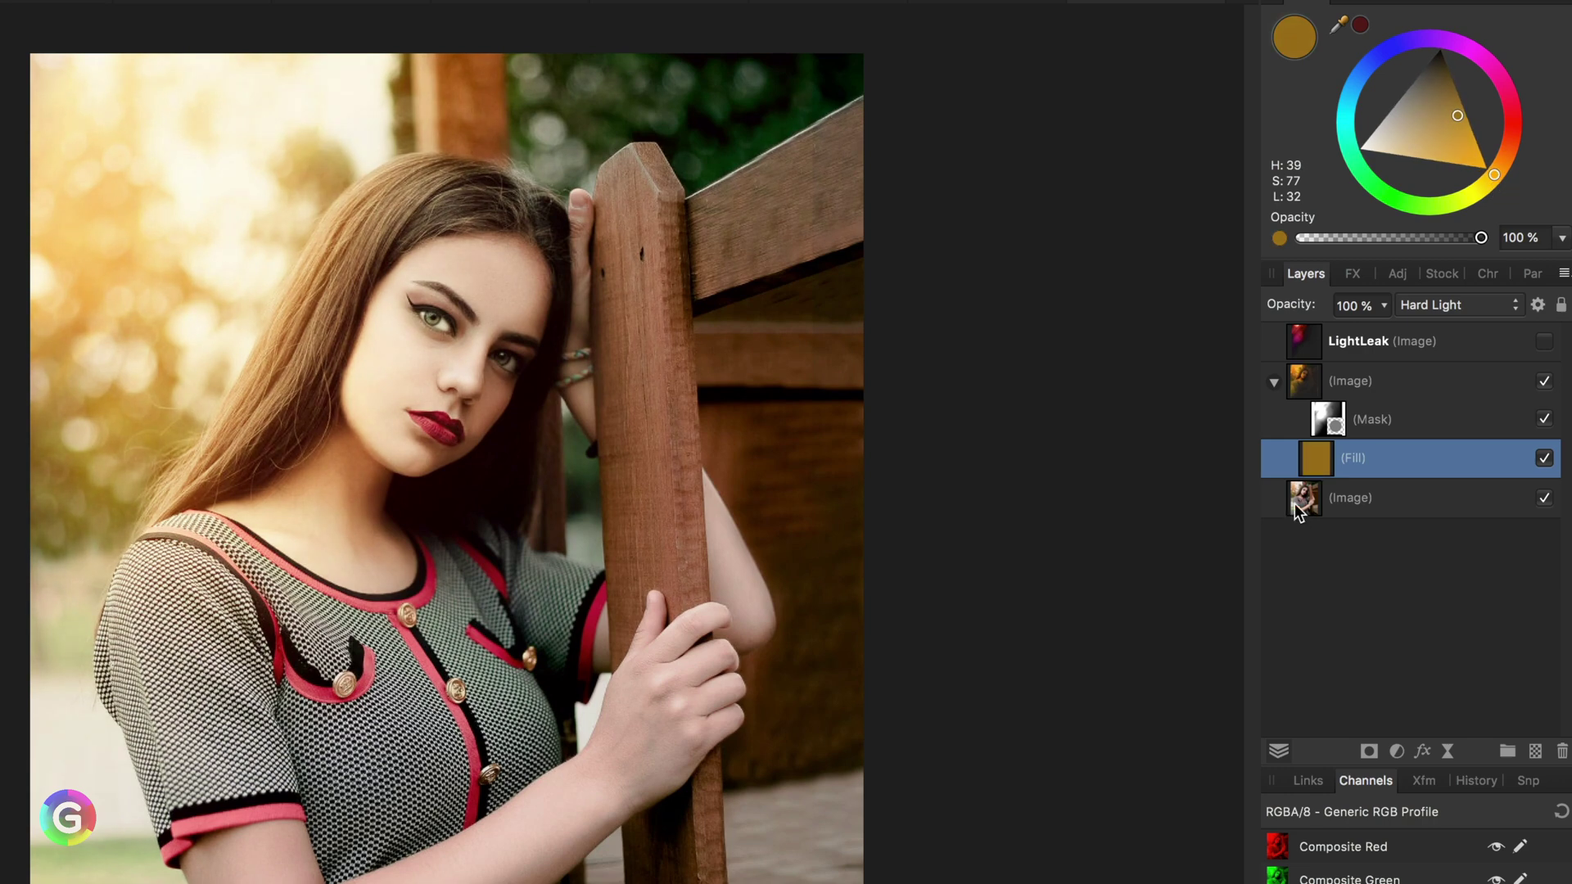
# - Duplicate the bottom portrait and Hard Light fill layers and move both copies to the top
pyautogui.click(1294, 504)
pyautogui.rightClick(1295, 499)
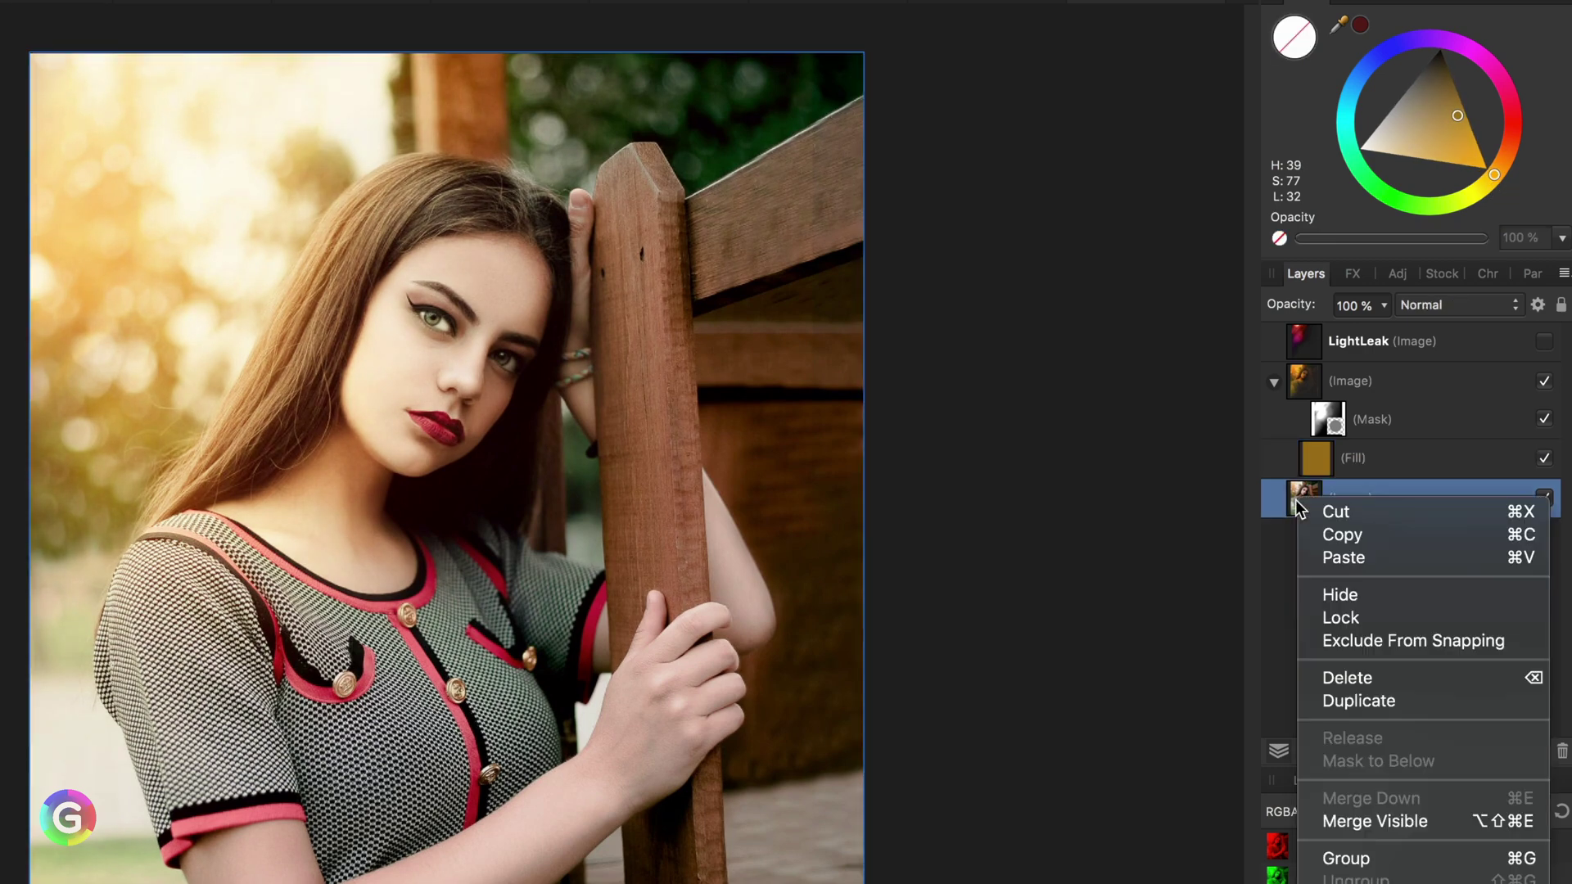
pyautogui.click(1358, 695)
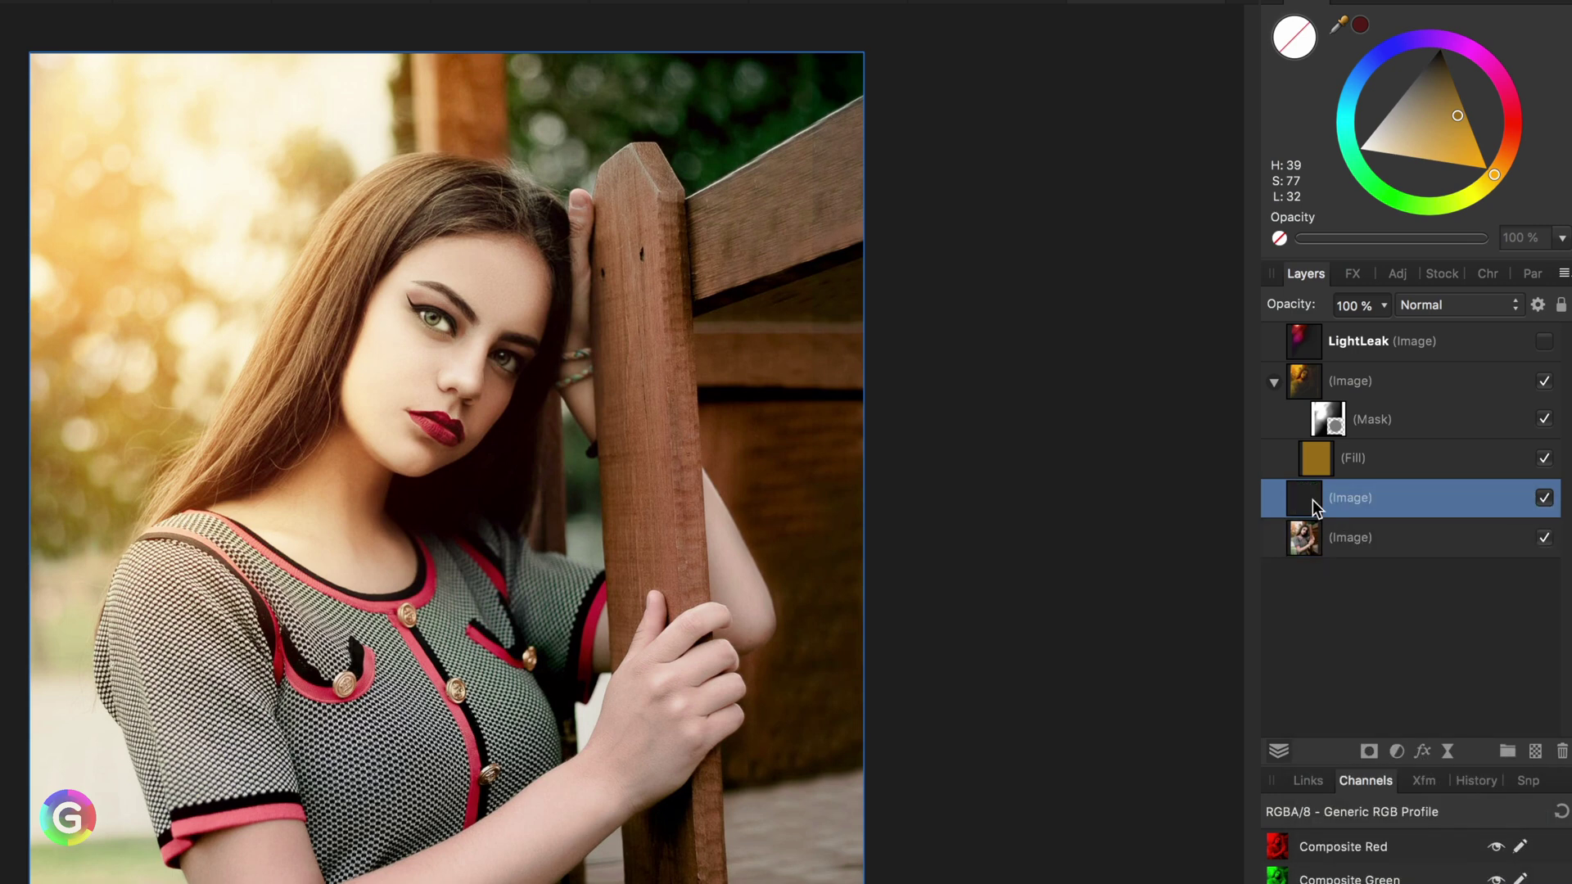
pyautogui.moveTo(1314, 500); pyautogui.dragTo(1343, 327)
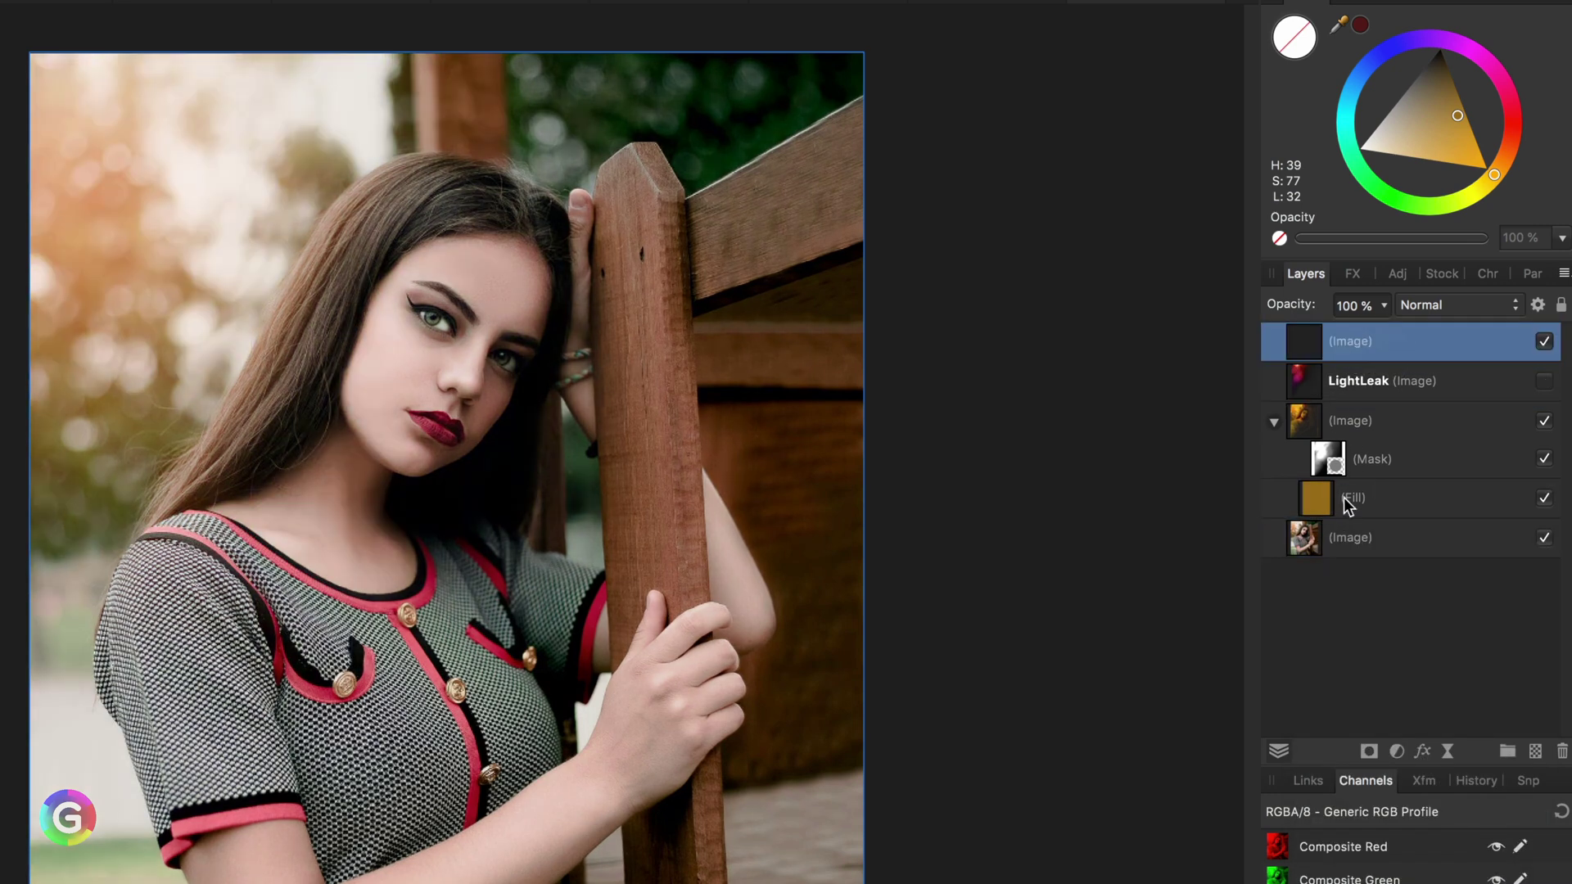
pyautogui.click(1329, 501)
pyautogui.rightClick(1328, 501)
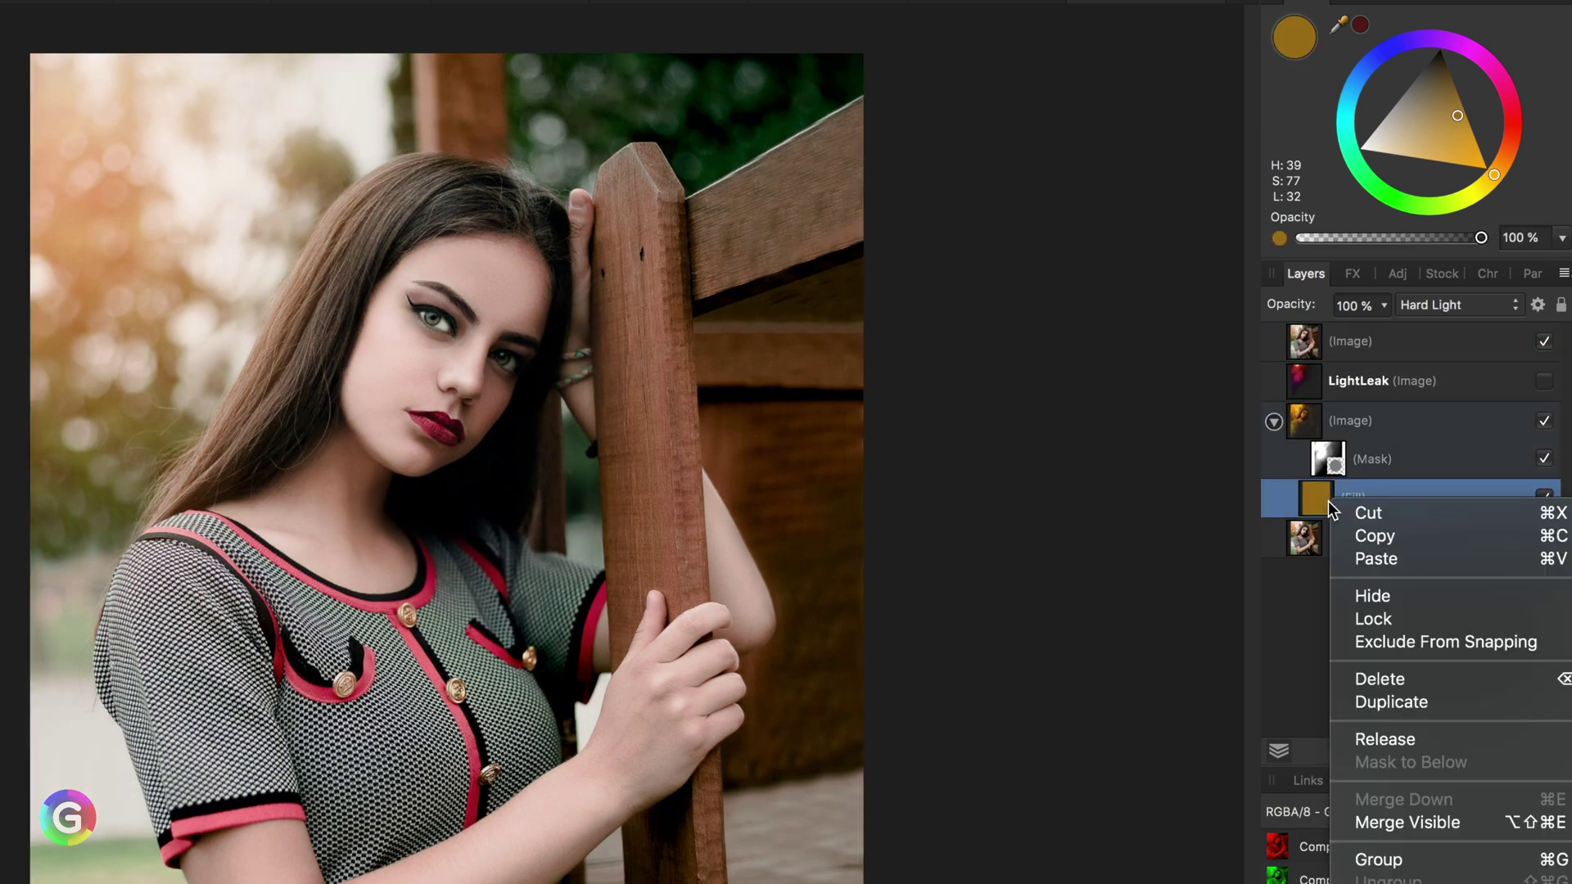
pyautogui.click(1366, 702)
pyautogui.moveTo(1317, 501); pyautogui.dragTo(1369, 361)
# - Group the portrait and fill copies, then invert the portrait copy's source blend range
pyautogui.keyDown('shift'); pyautogui.click(1372, 348); pyautogui.keyUp('shift')
pyautogui.rightClick(1316, 342)
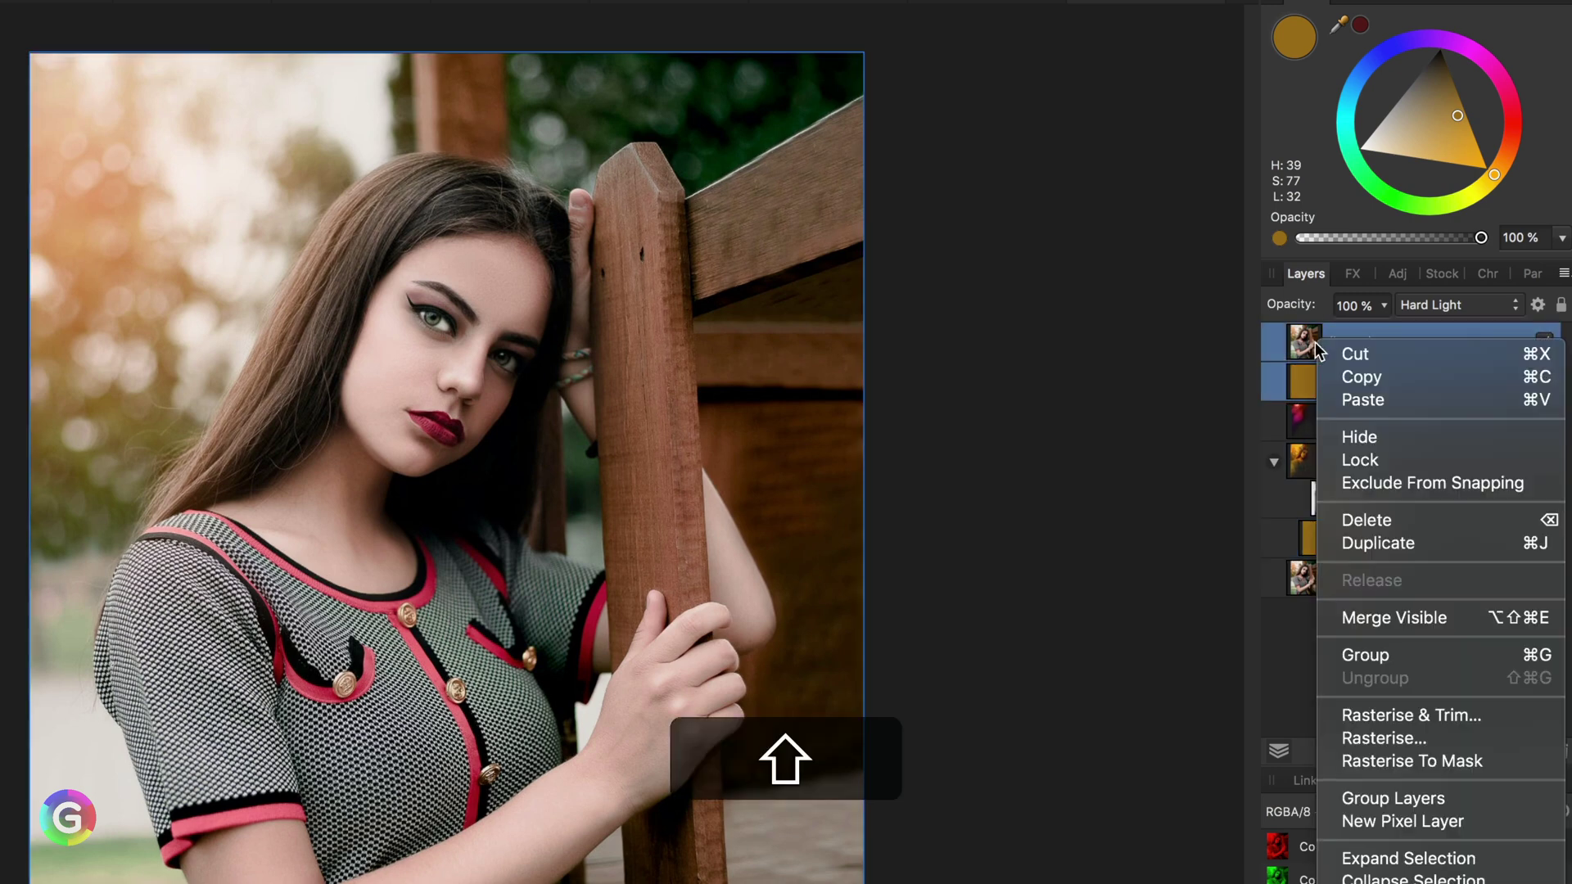
pyautogui.click(1392, 655)
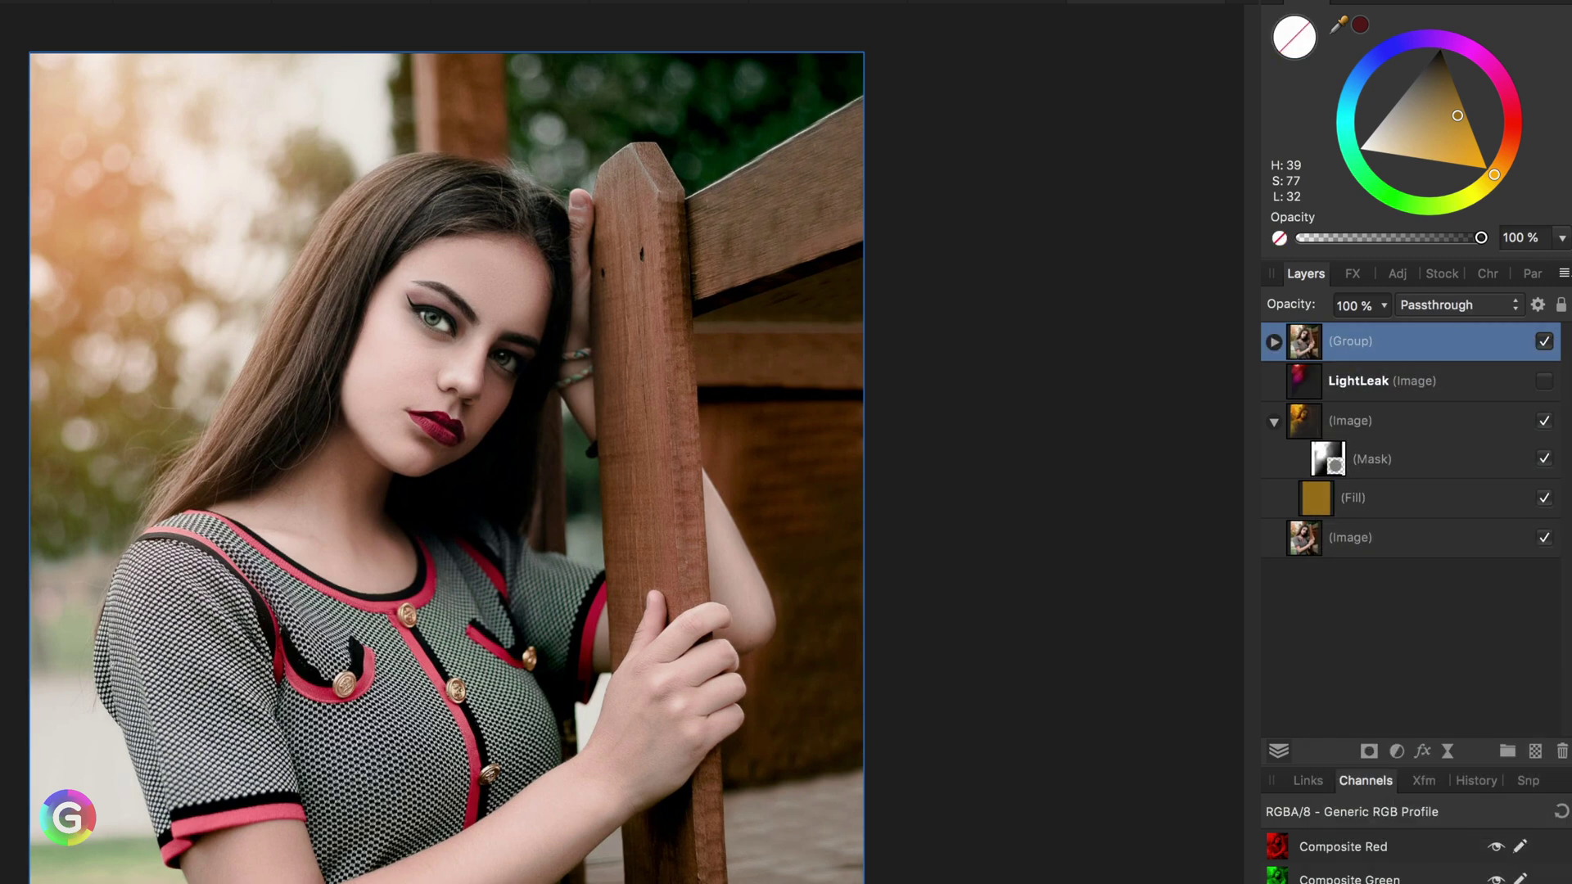
pyautogui.click(1274, 342)
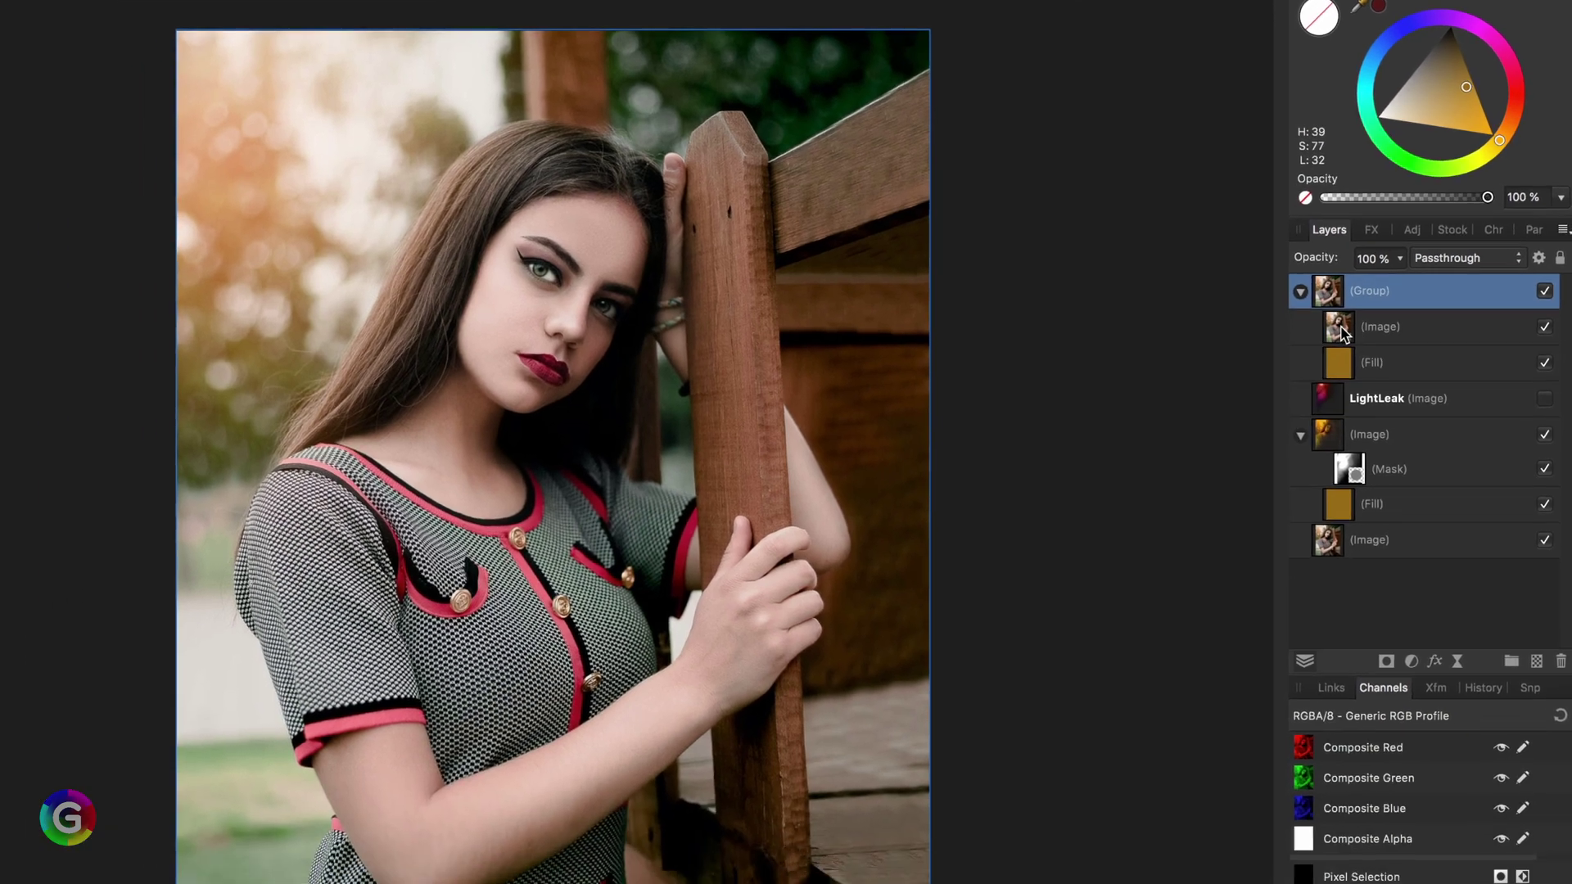
pyautogui.click(1343, 332)
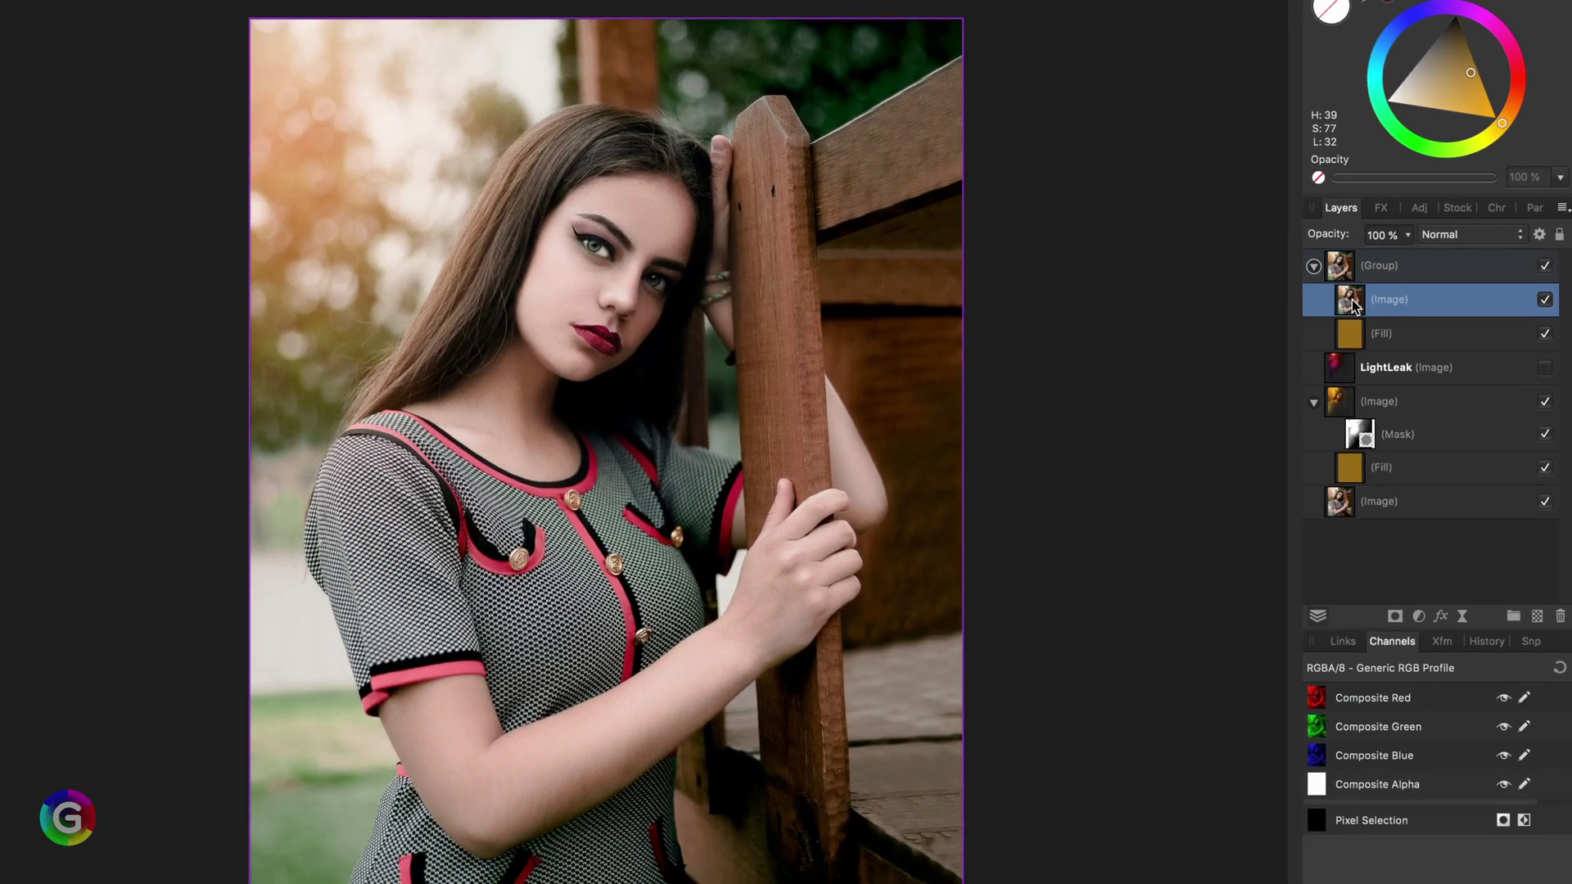
pyautogui.click(1540, 257)
pyautogui.moveTo(1313, 594); pyautogui.dragTo(1311, 869)
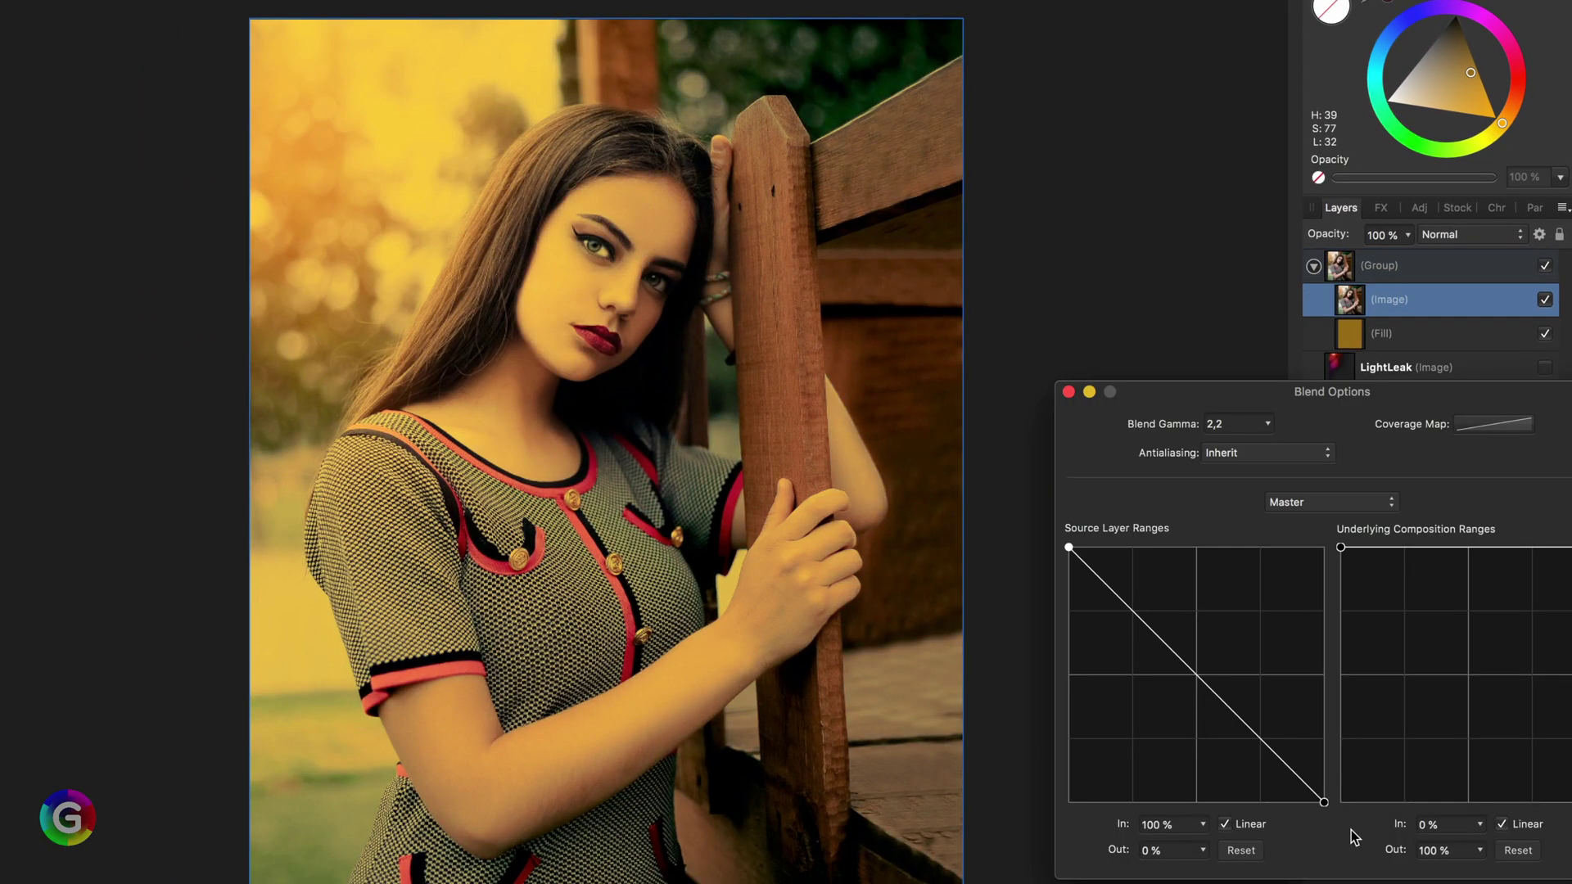
pyautogui.click(1068, 391)
# - Set the group's blend mode to Reflect and lower both ends of its blend range
pyautogui.click(1363, 275)
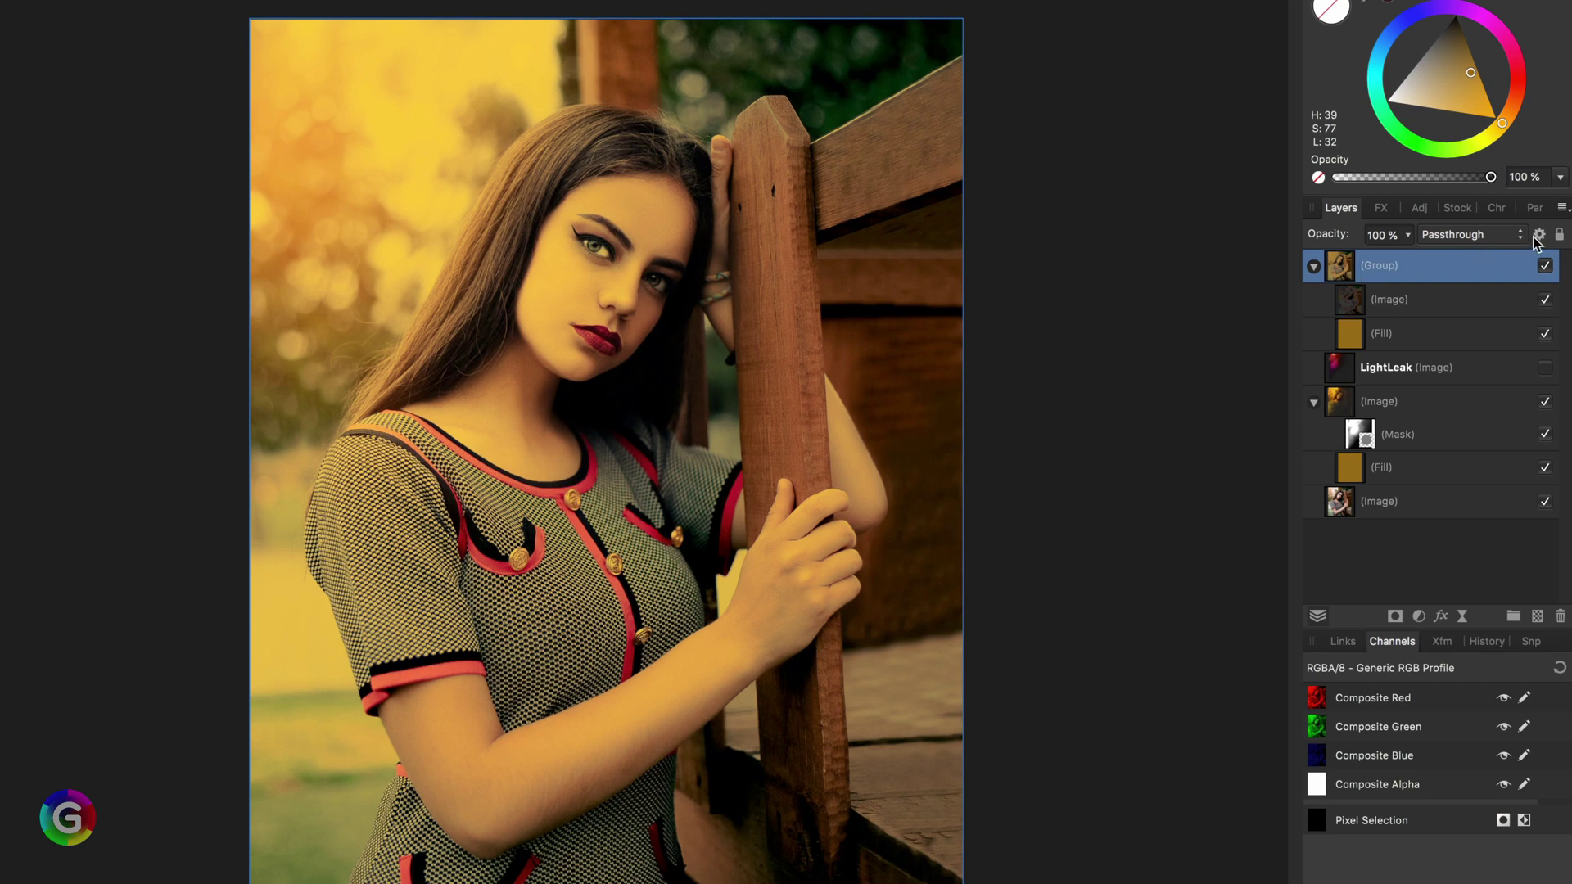
pyautogui.click(1456, 238)
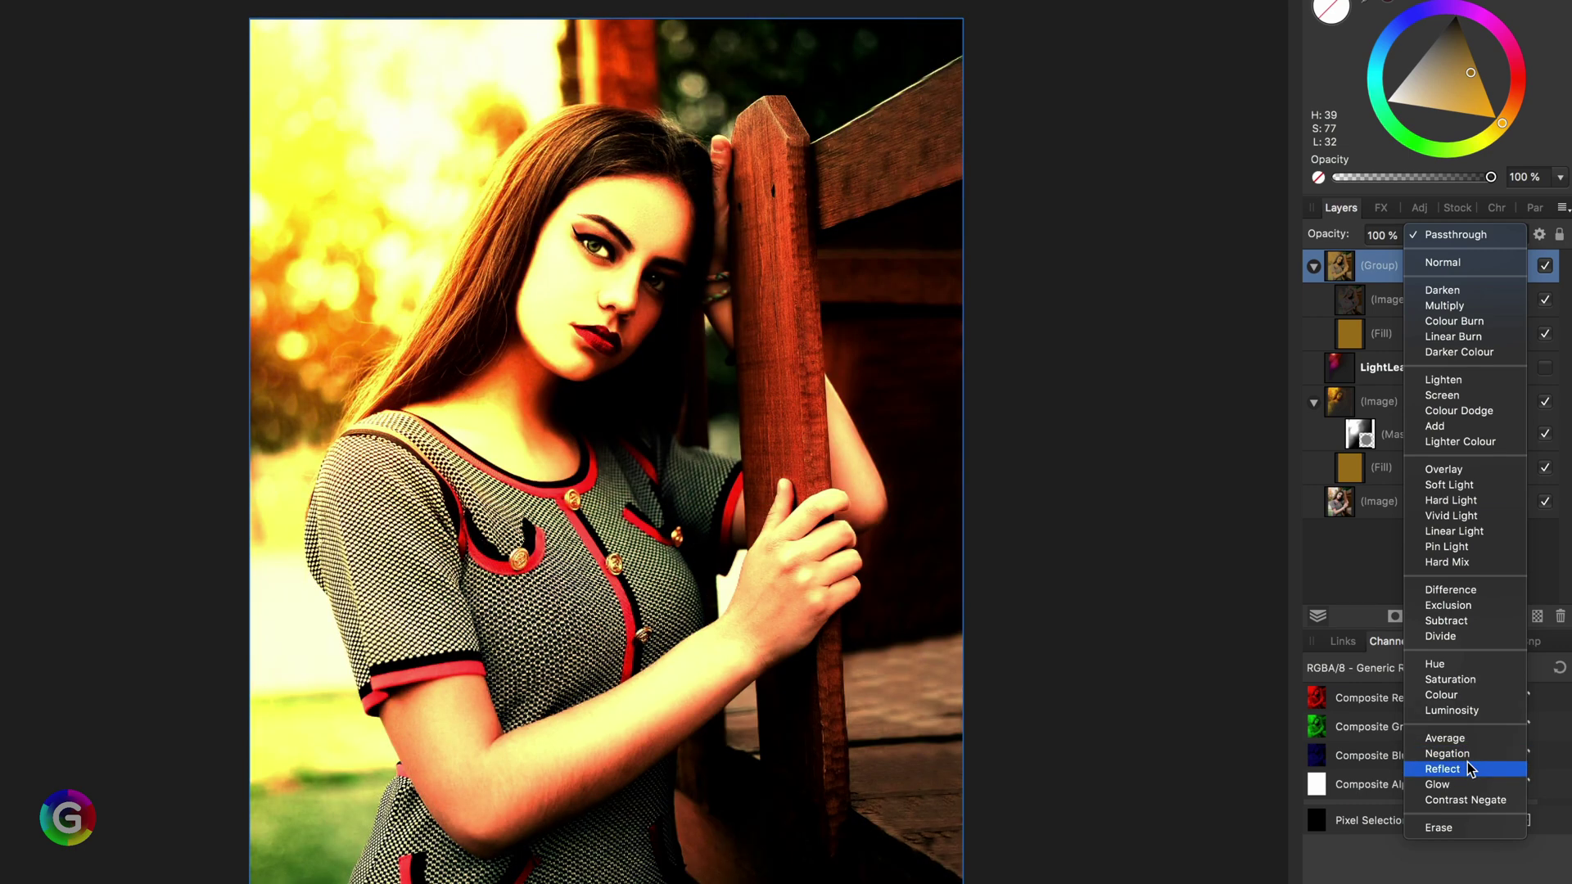
pyautogui.click(1470, 770)
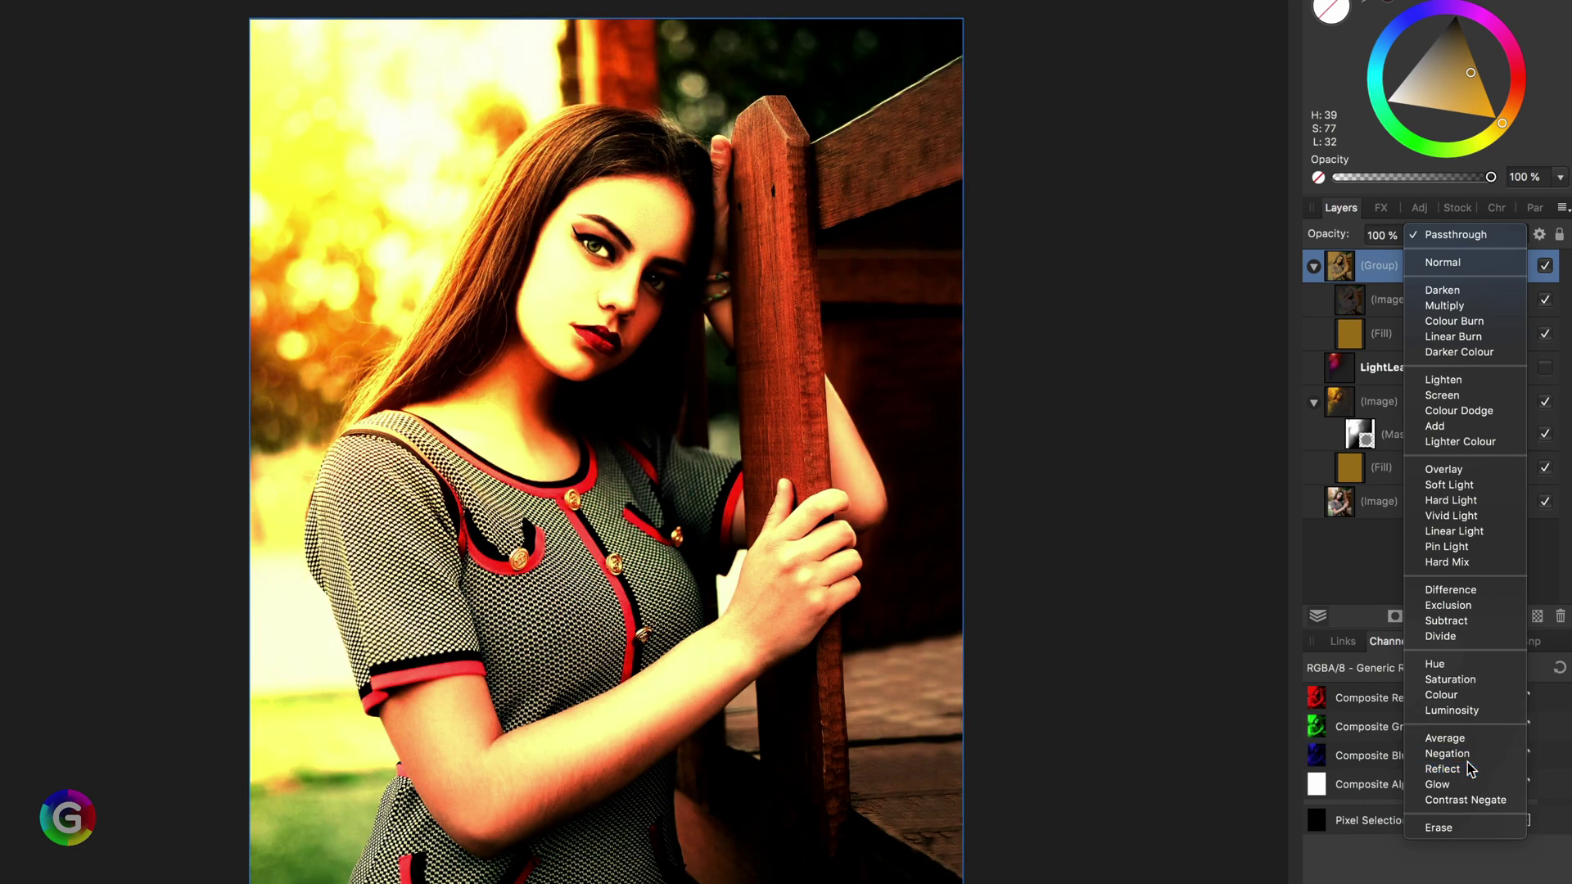
pyautogui.click(1539, 235)
pyautogui.moveTo(1069, 547); pyautogui.dragTo(1068, 739)
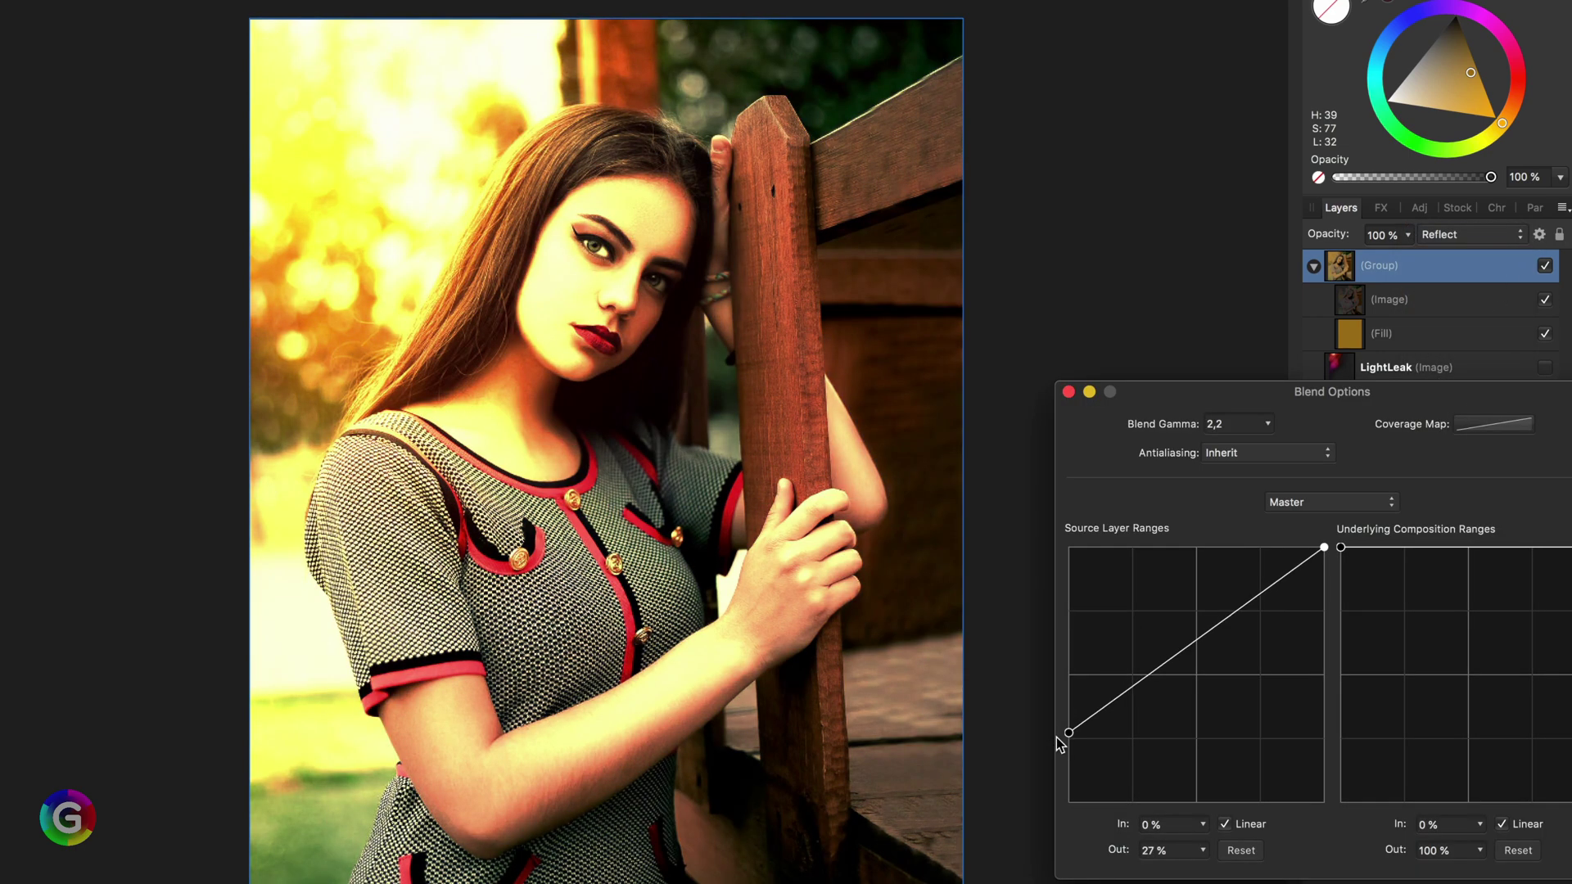
pyautogui.click(1324, 547)
pyautogui.moveTo(1324, 547); pyautogui.dragTo(1324, 611)
pyautogui.click(1068, 391)
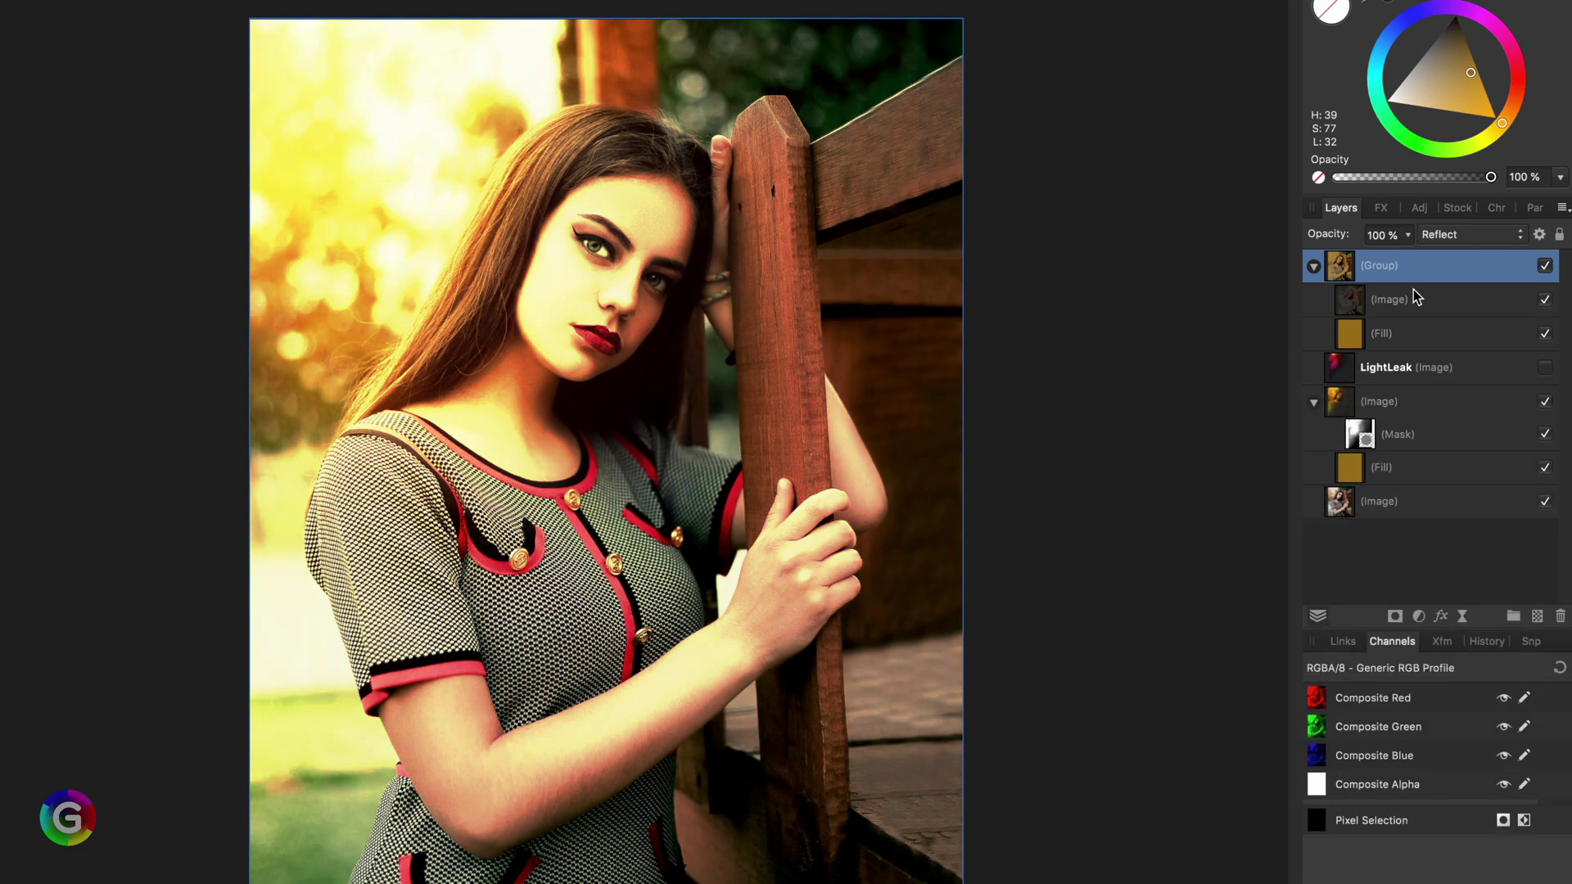
# - Set the group's opacity to 40%
pyautogui.click(1372, 236)
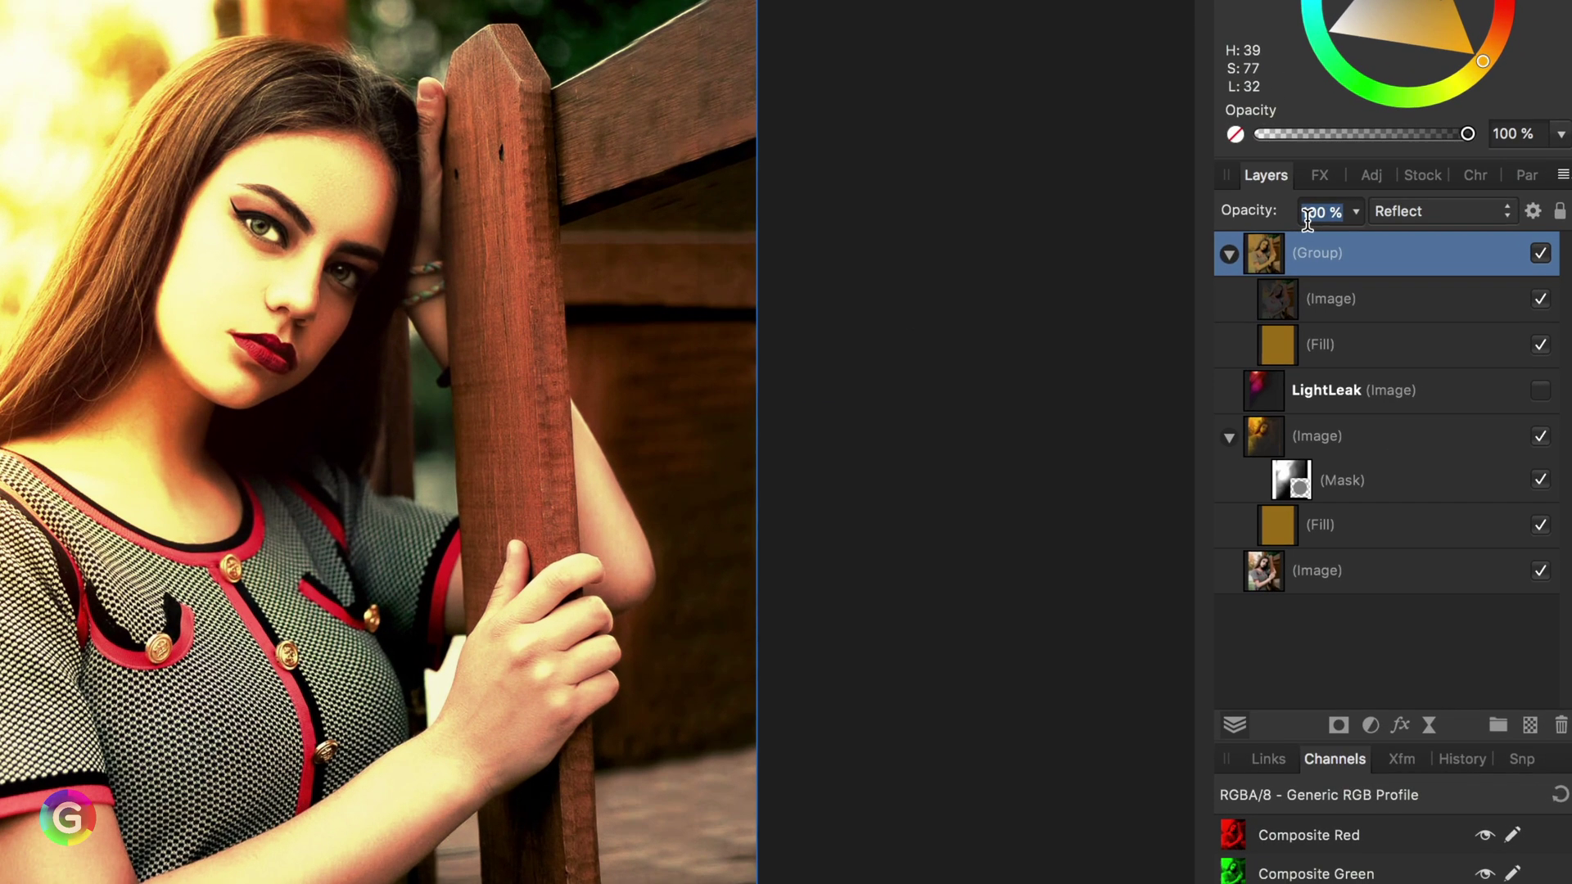
pyautogui.write('40')
pyautogui.press('Return')
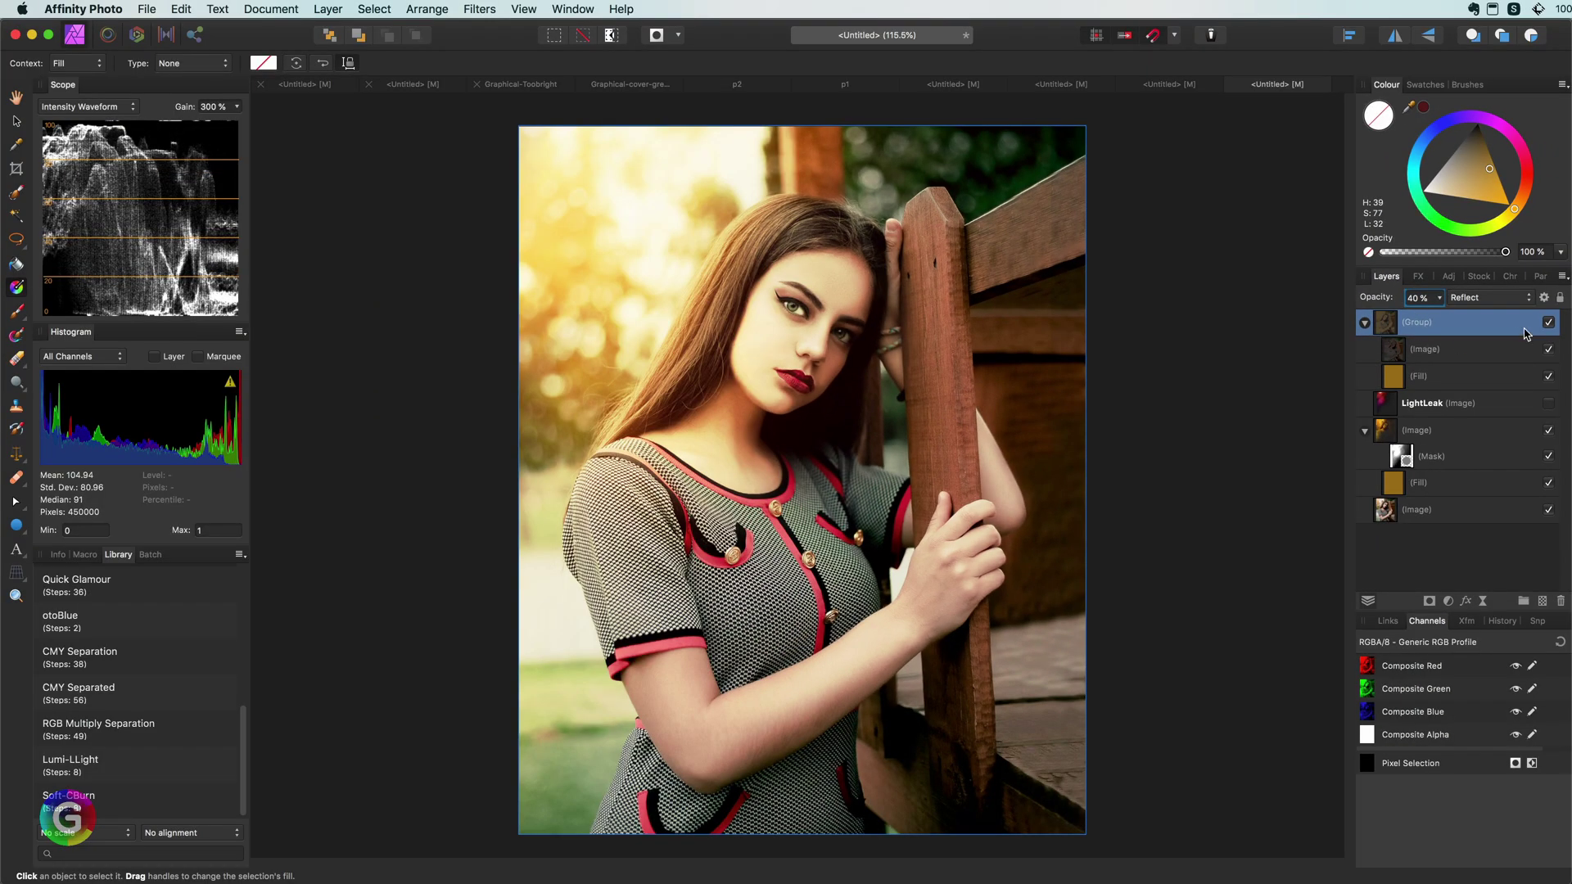
pyautogui.click(1480, 325)
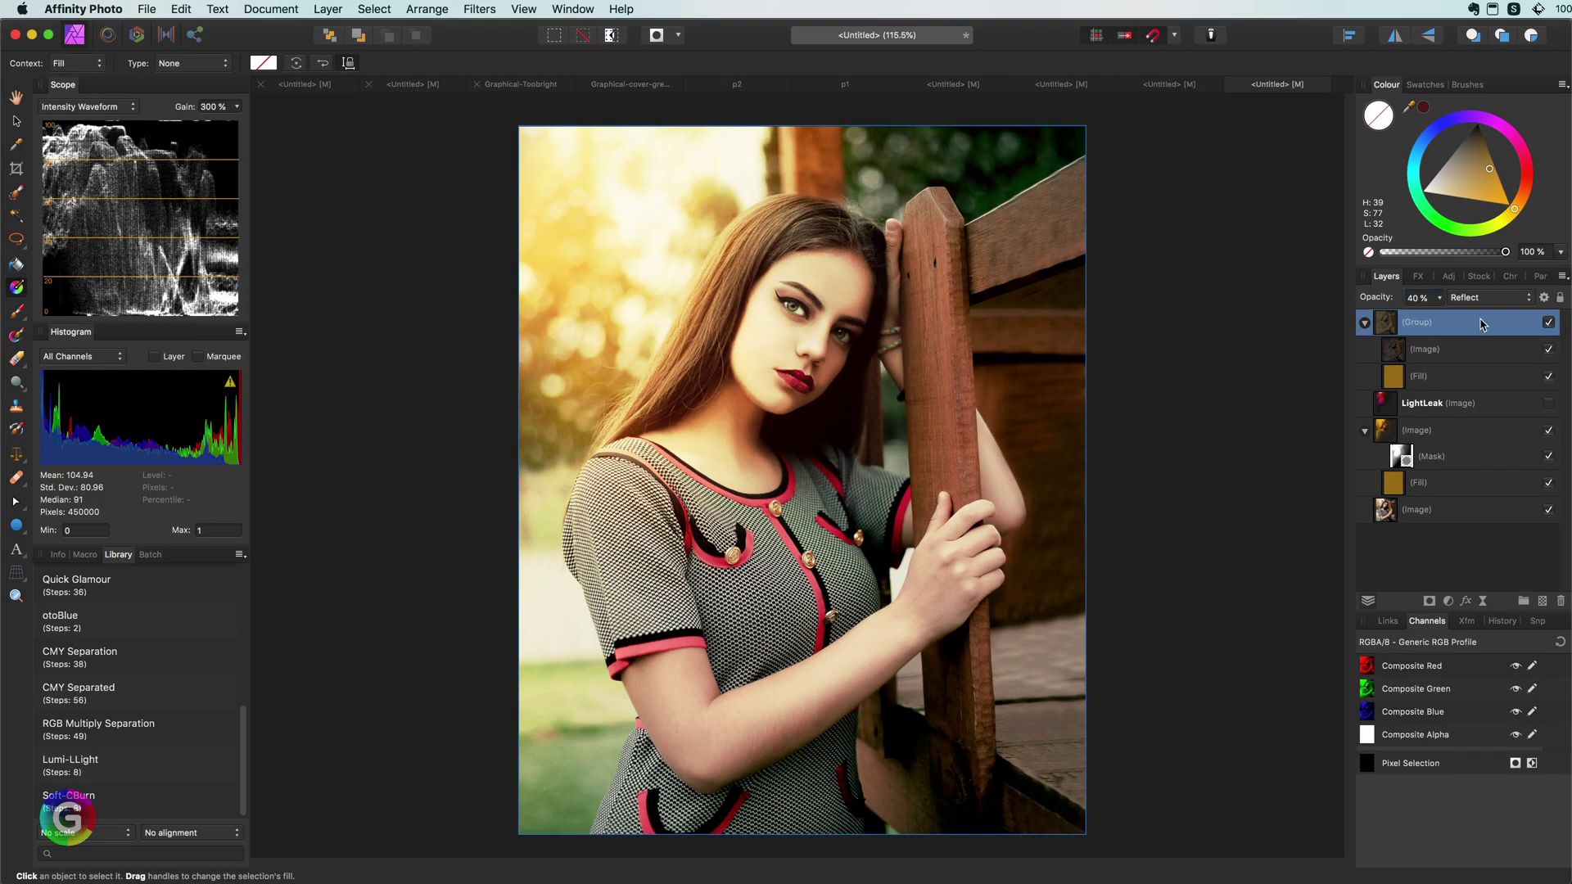
pyautogui.click(1547, 323)
pyautogui.click(1547, 323)
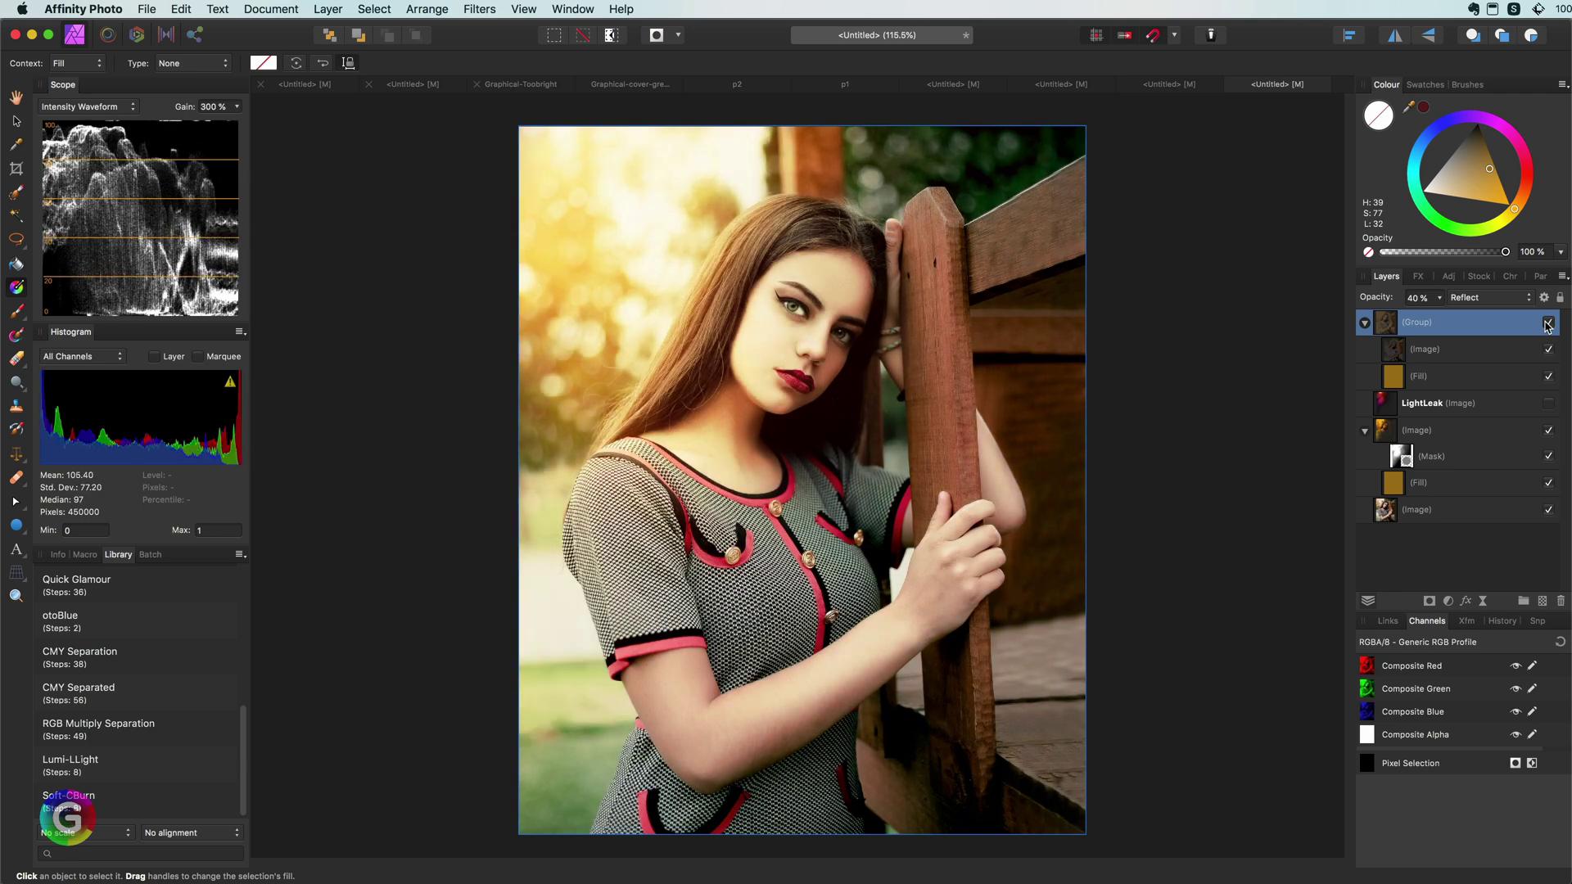
pyautogui.click(1548, 324)
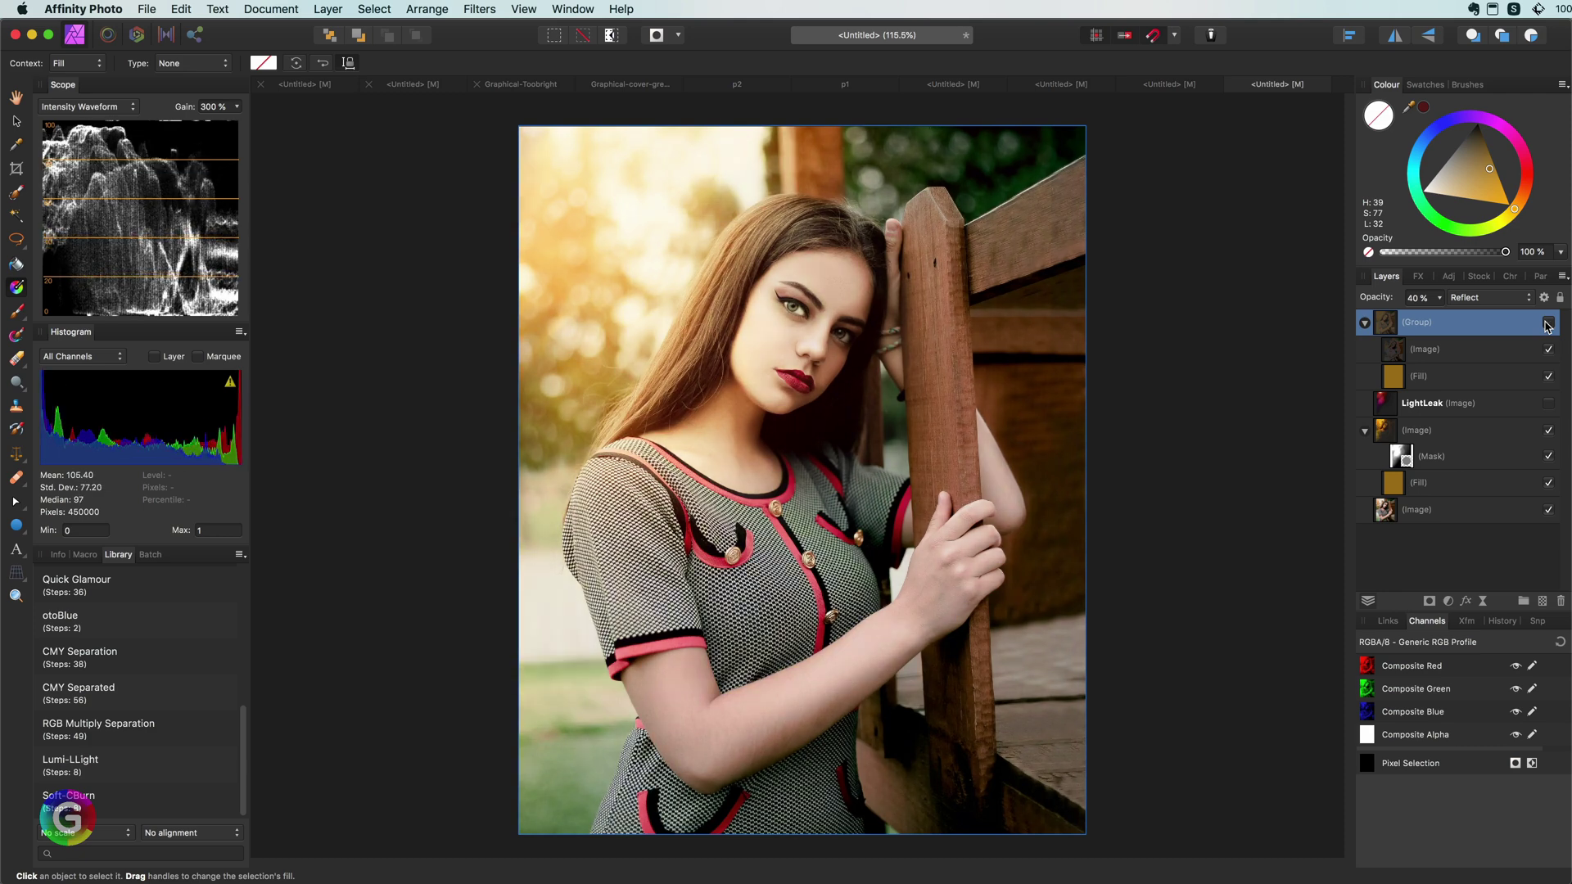
pyautogui.click(1547, 324)
pyautogui.click(1548, 323)
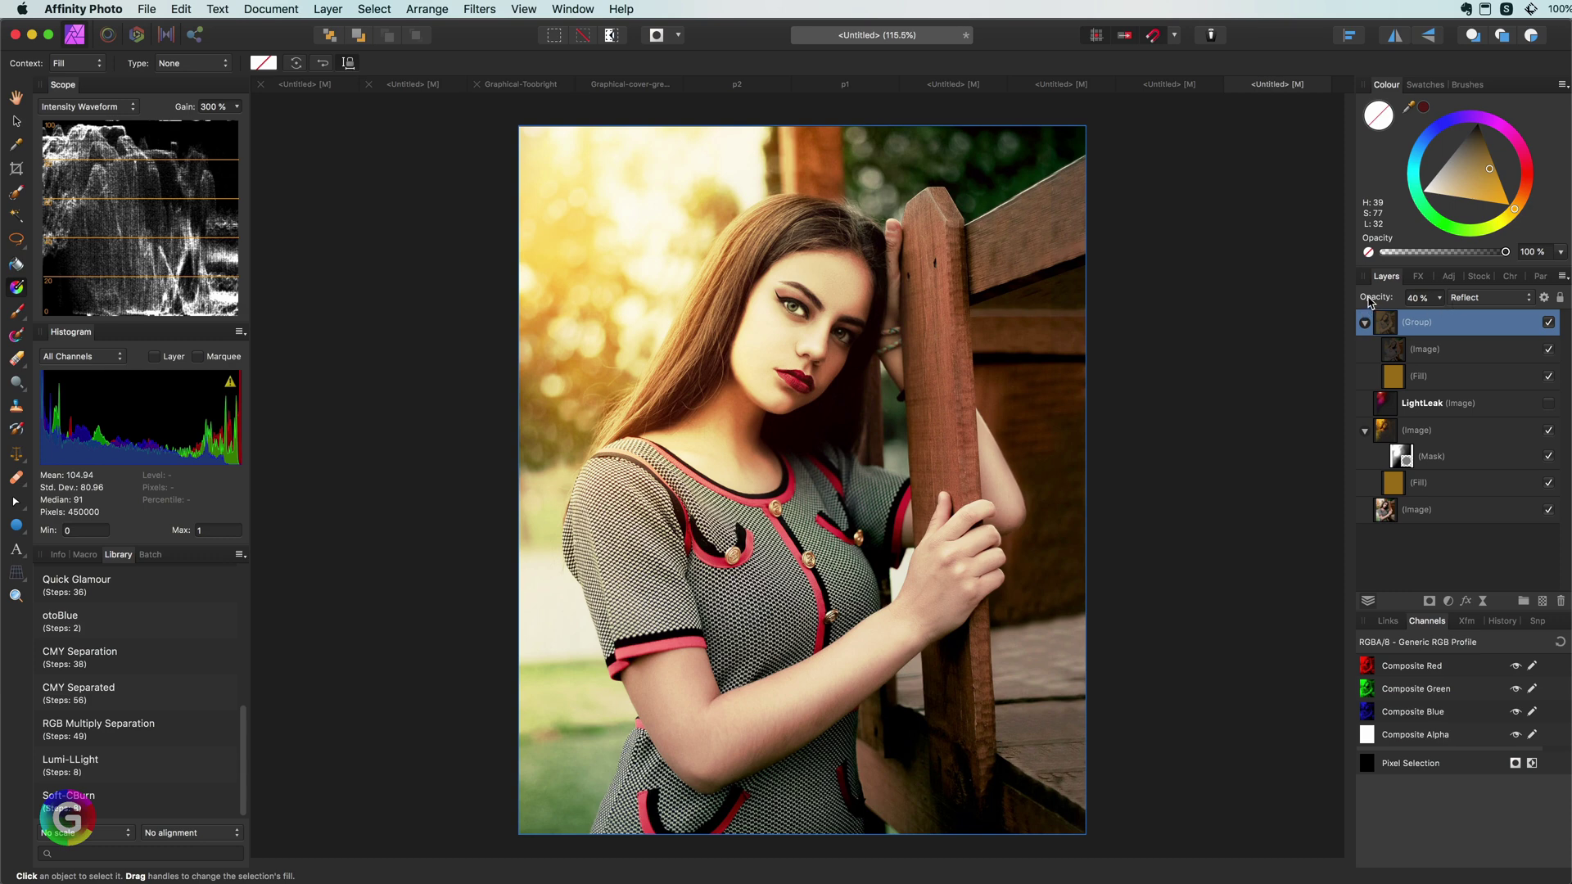
pyautogui.moveTo(1368, 296); pyautogui.dragTo(1344, 305)
pyautogui.click(1365, 422)
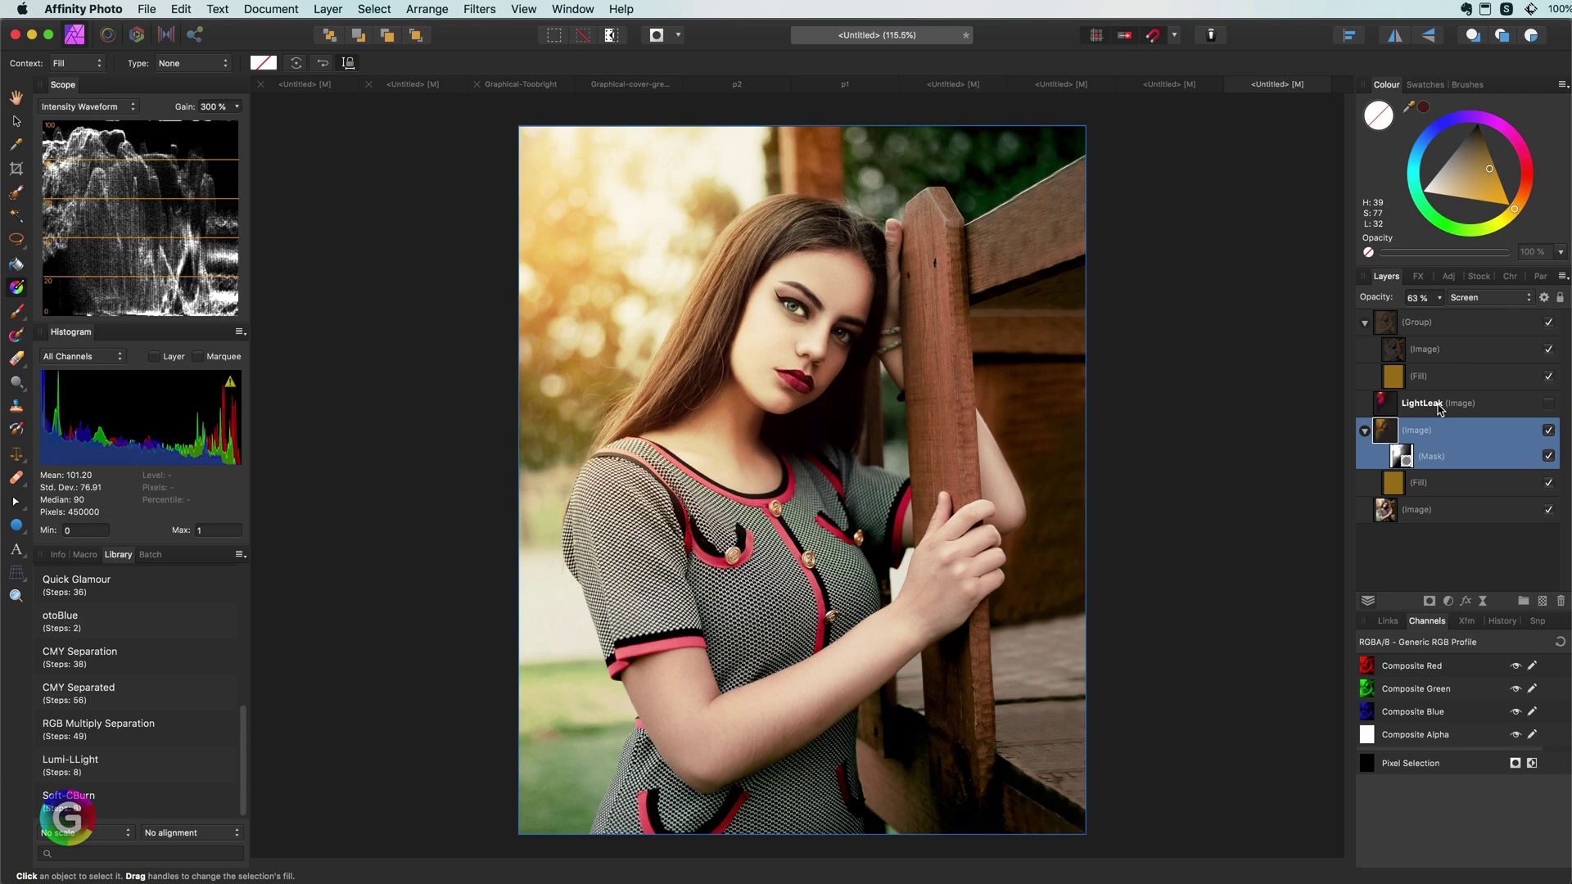
pyautogui.click(1420, 485)
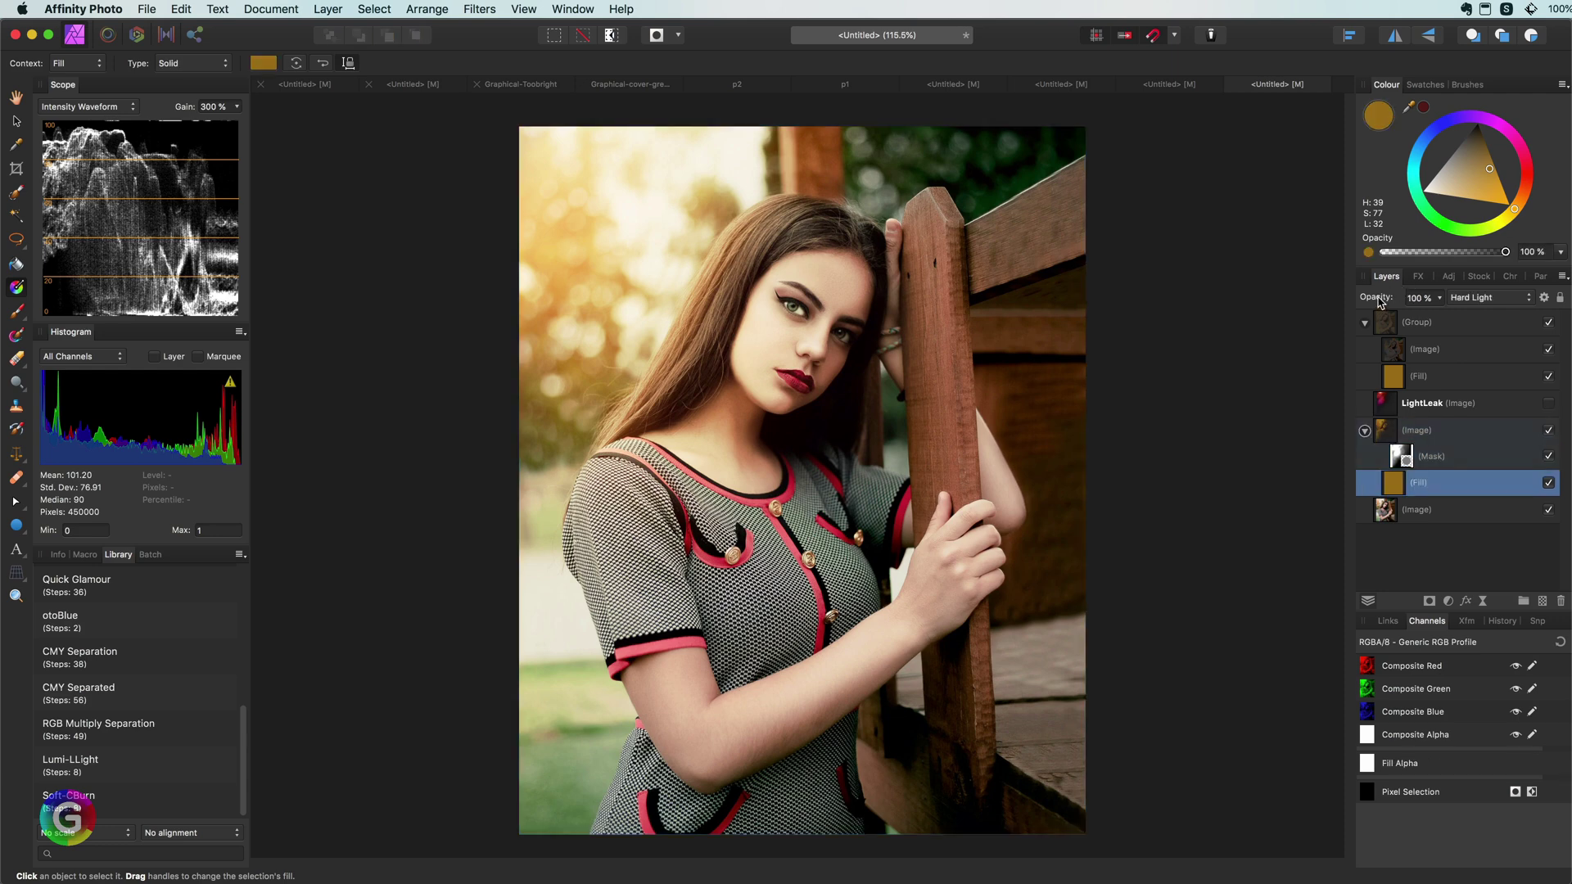
pyautogui.moveTo(1381, 301); pyautogui.dragTo(1363, 302)
pyautogui.press('0')
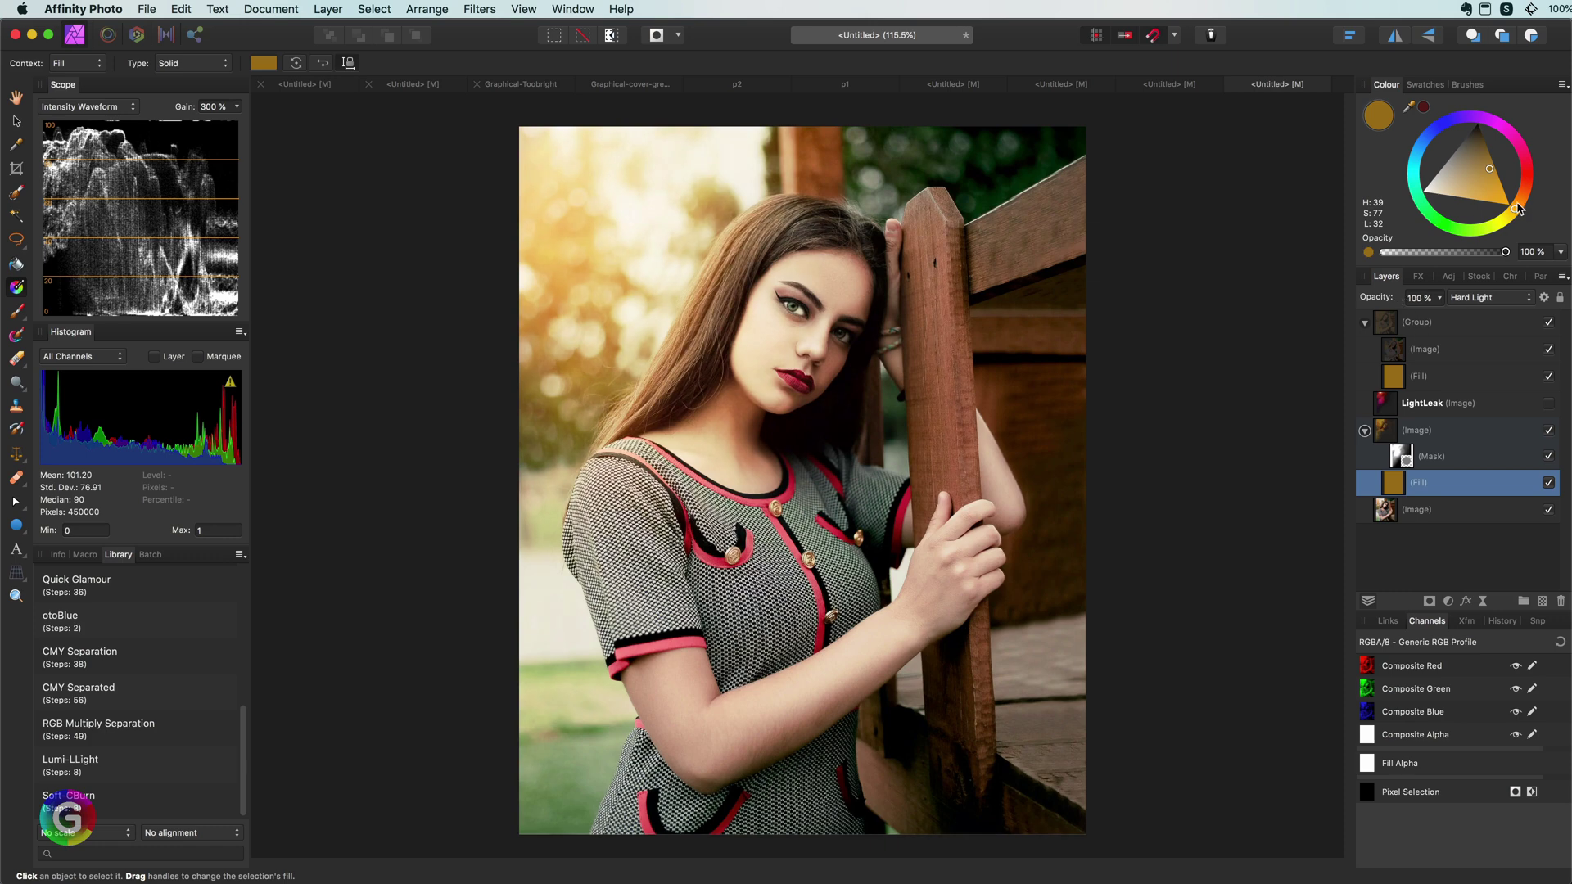